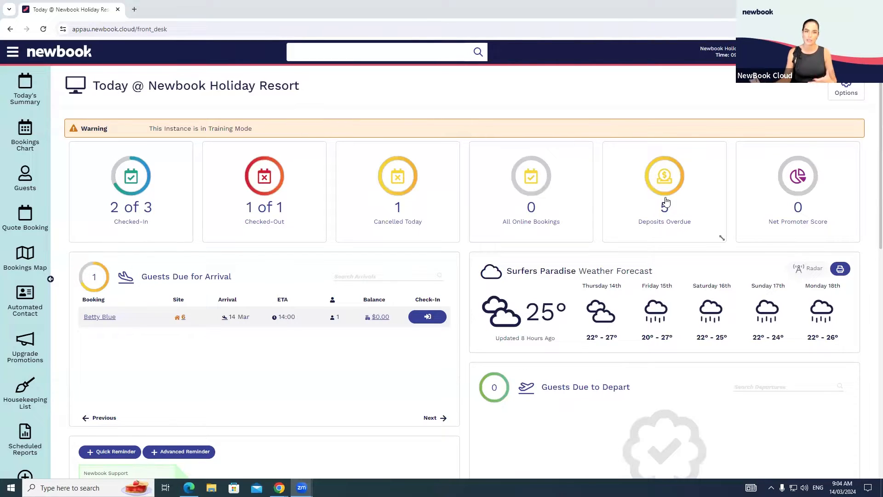
Examine the dashboard's tab configuration, including who it applies to and which hidden gauges can be added, and close it without saving.
left_click(842, 98)
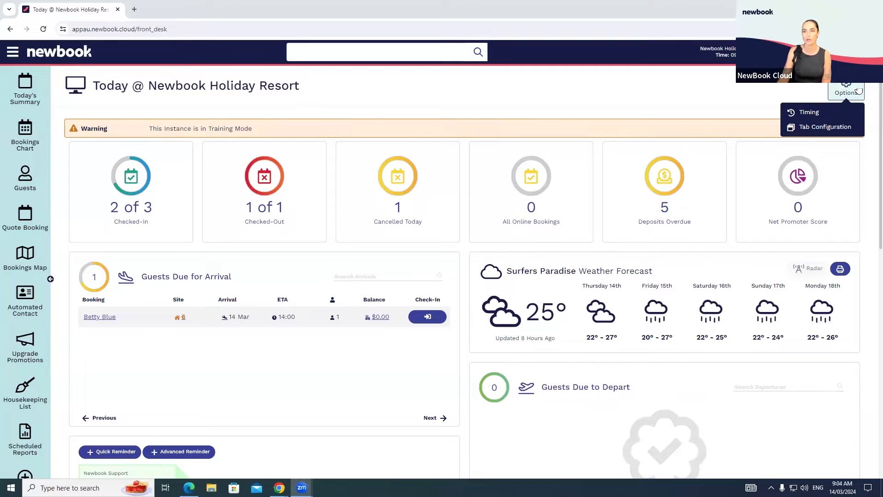
left_click(820, 128)
left_click_drag(388, 188, 467, 190)
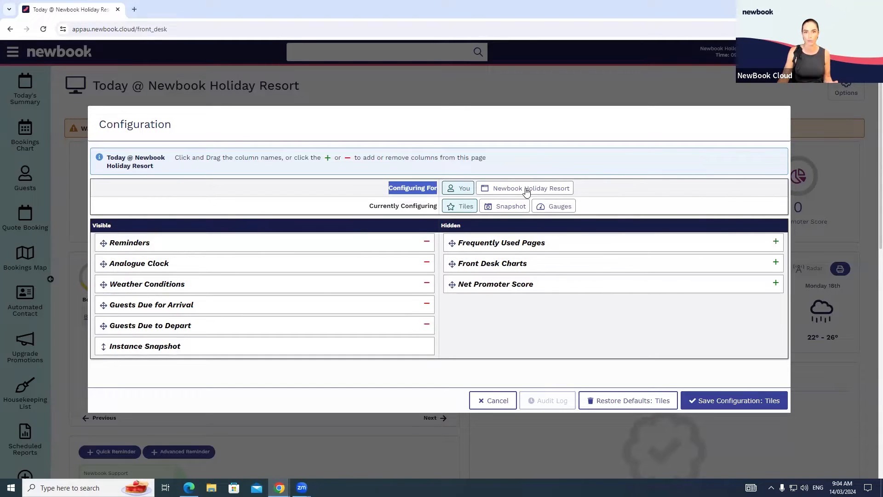
left_click_drag(369, 206, 439, 210)
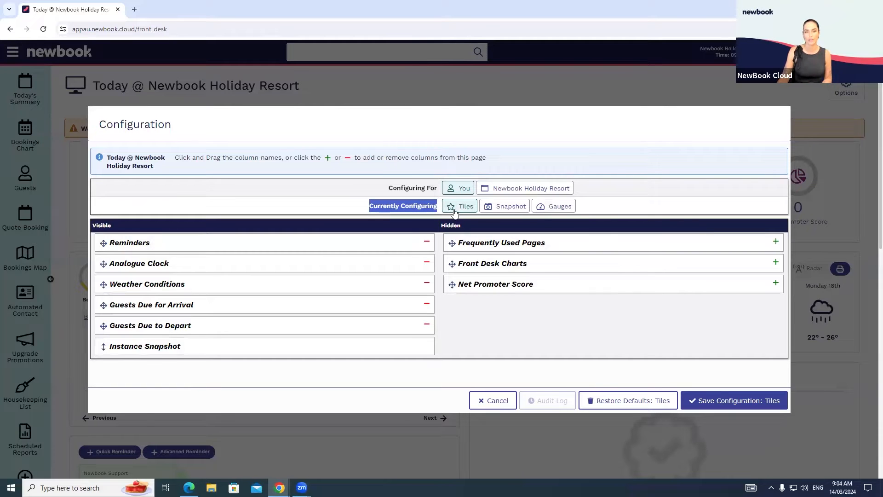
left_click(543, 207)
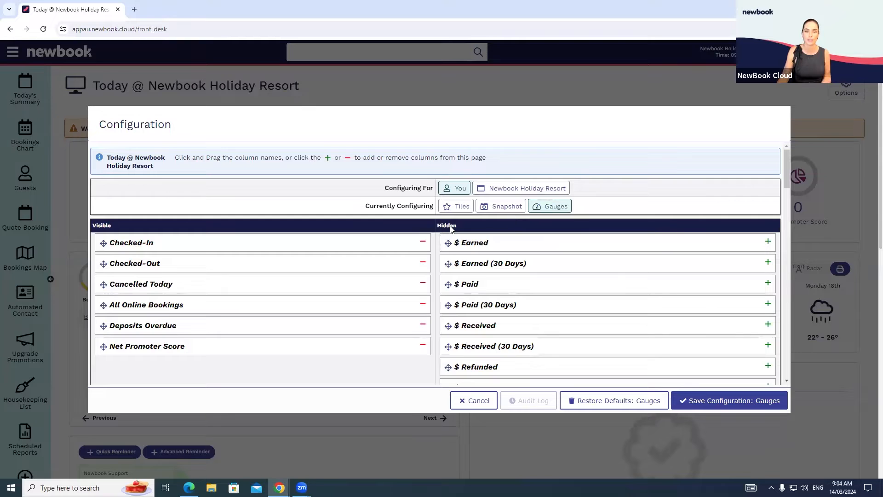
left_click_drag(438, 229, 627, 227)
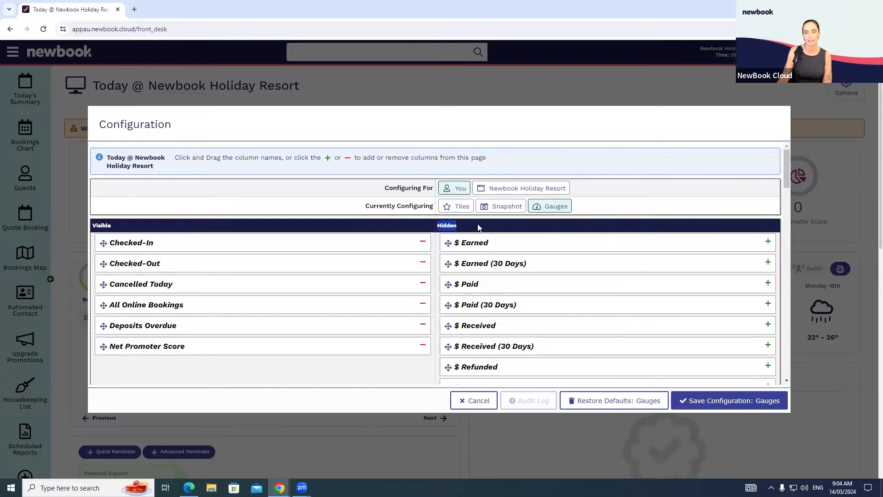
scroll(482, 207, "down", 6)
scroll(484, 182, "down", 9)
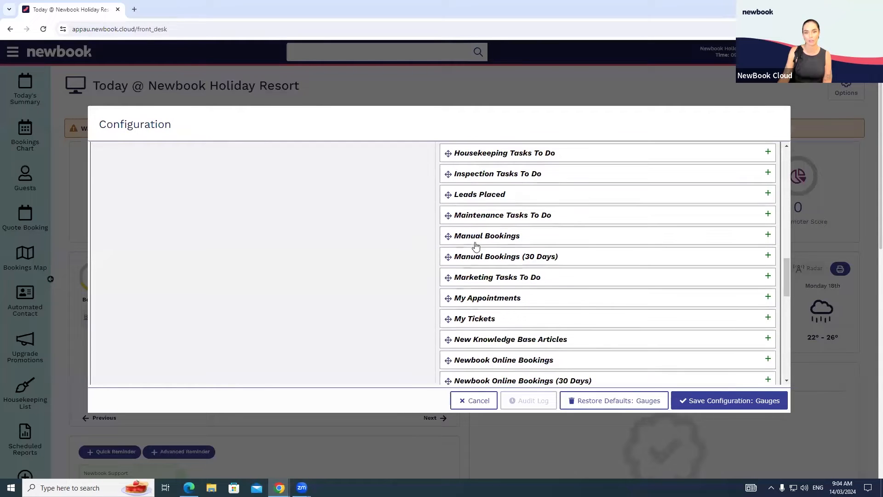
scroll(478, 249, "down", 1)
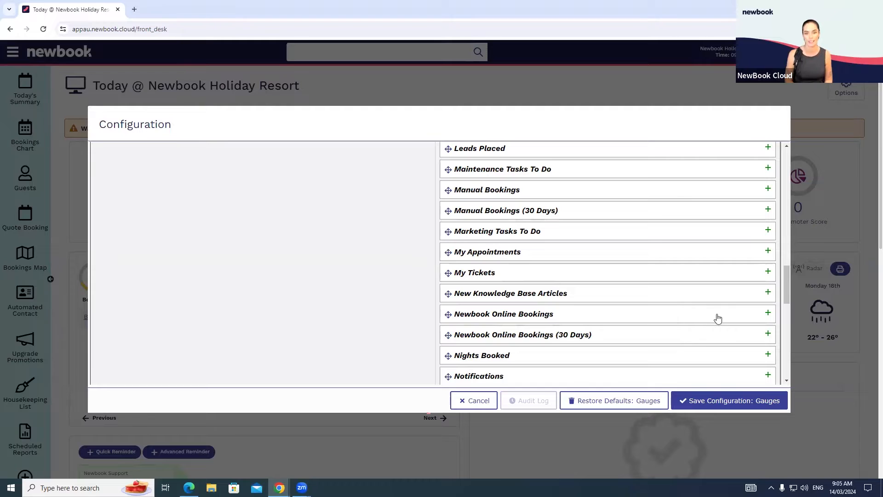
left_click(467, 402)
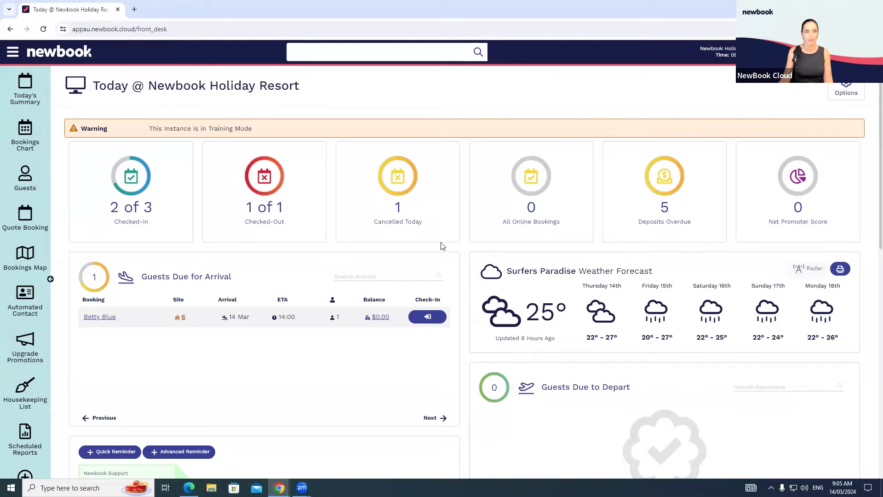
Open the bookings chart, show its filters, and set 2 adults and 2 children for new bookings.
left_click(24, 142)
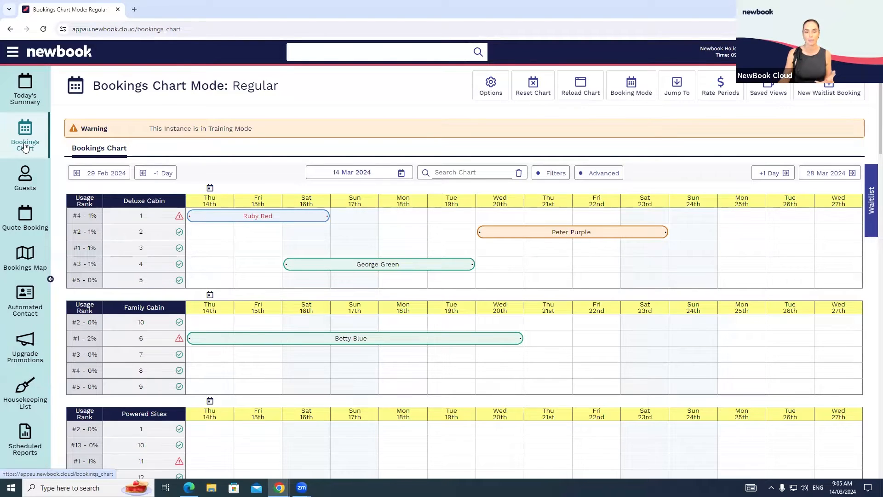
left_click(547, 174)
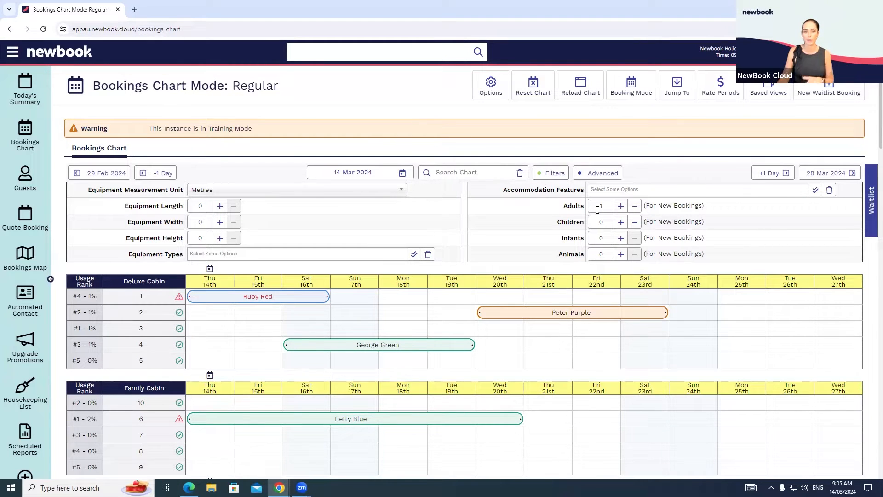
left_click(621, 206)
left_click(620, 222)
left_click(621, 222)
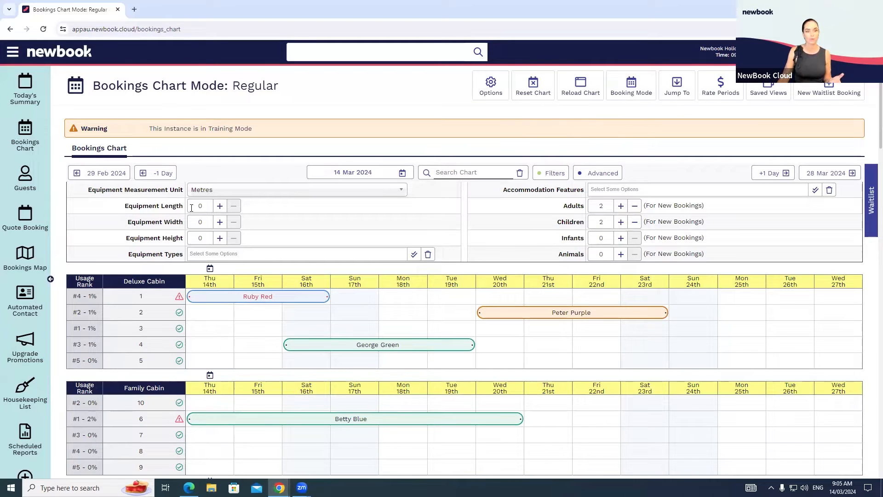
left_click(209, 206)
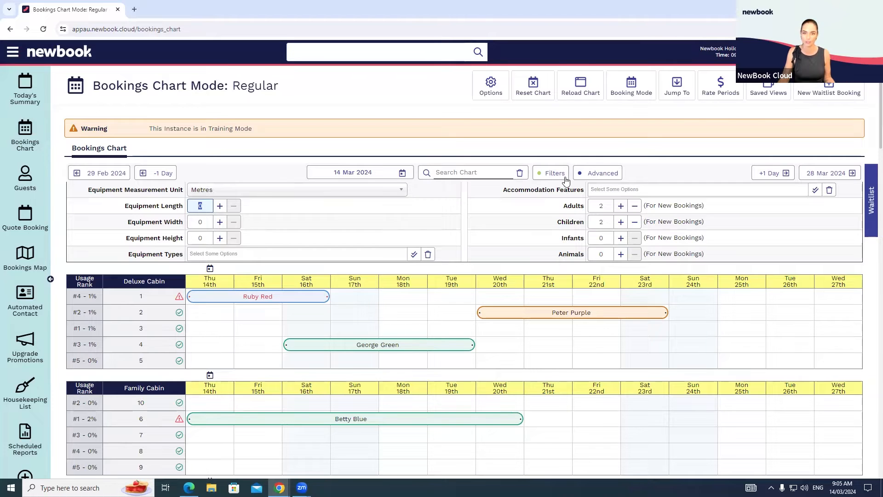
Override the system default of Filter Options with Yes in the chart's default and required fields, and save the configuration.
left_click(491, 86)
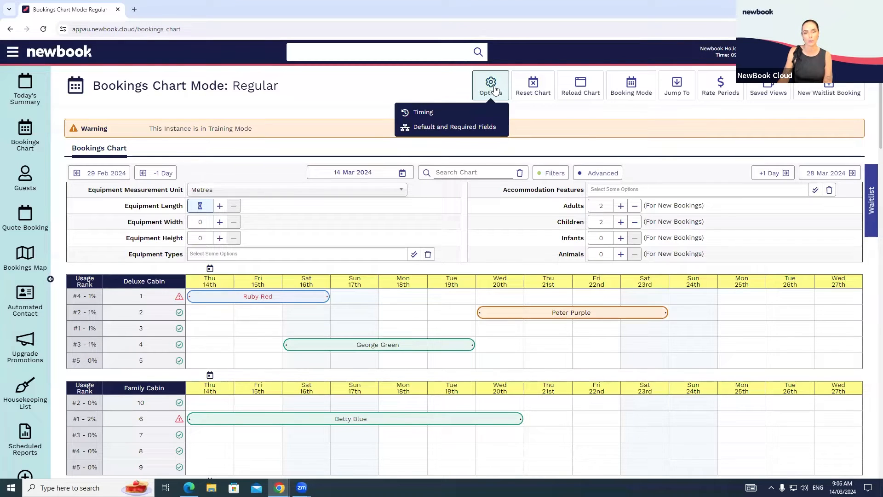
left_click(437, 133)
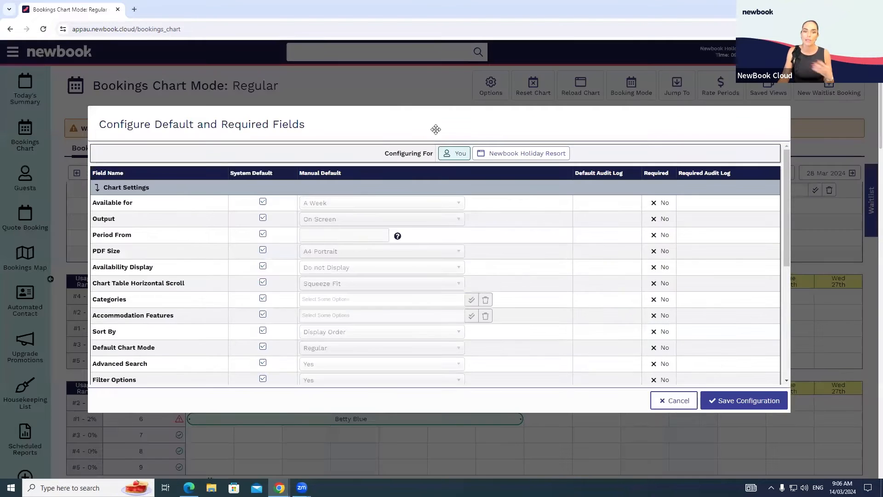
left_click_drag(384, 157, 438, 159)
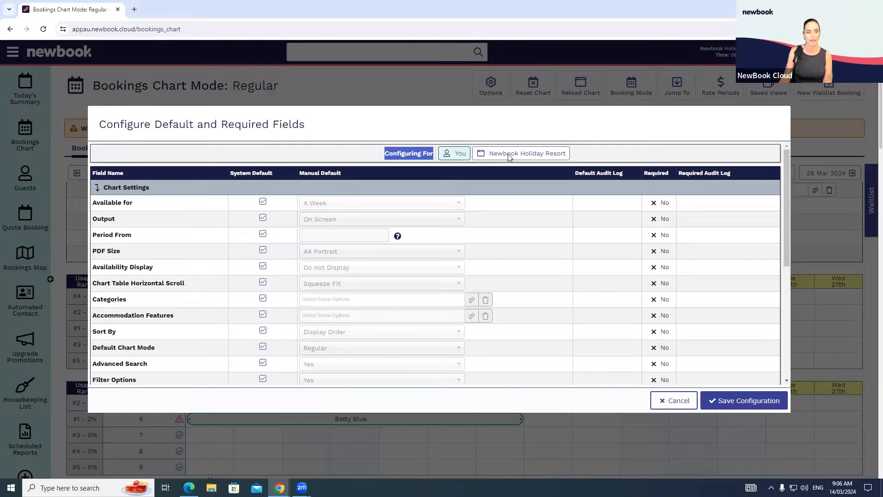
scroll(508, 153, "down", 2)
left_click_drag(92, 290, 165, 295)
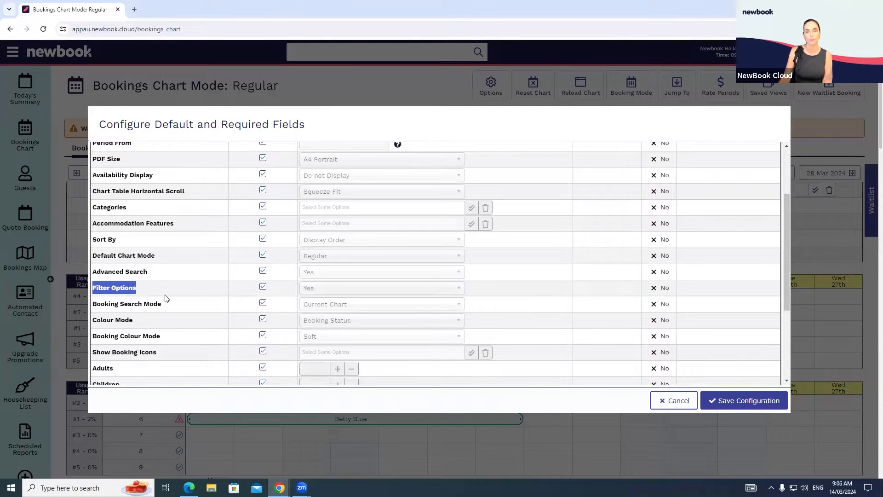
left_click(263, 287)
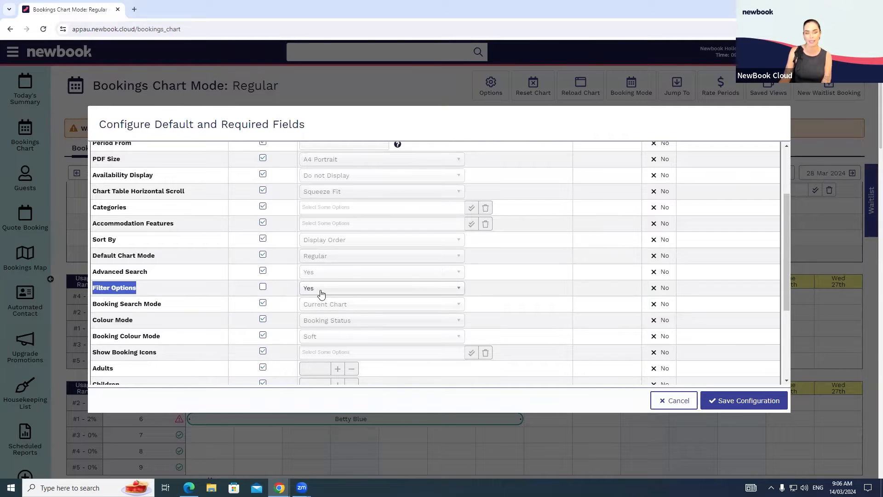
left_click(734, 408)
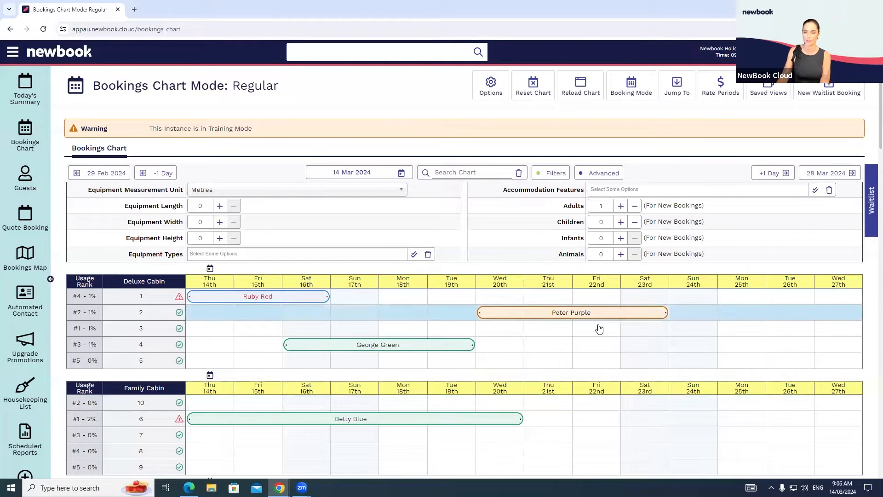
Price the nights of 22 to 24 March in Deluxe Cabin 4 for 2 adults and 2 children, and clear the night selection.
left_click(606, 348)
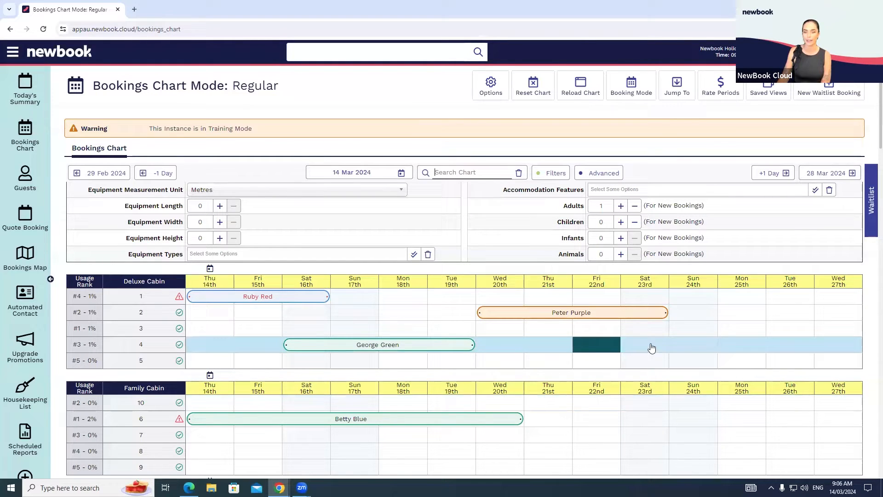
left_click(706, 348)
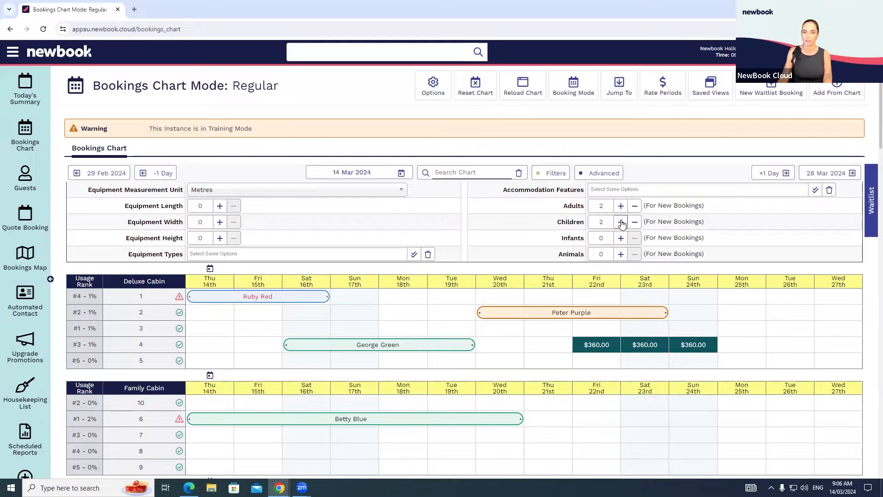
left_click(692, 349)
left_click(656, 348)
left_click(602, 349)
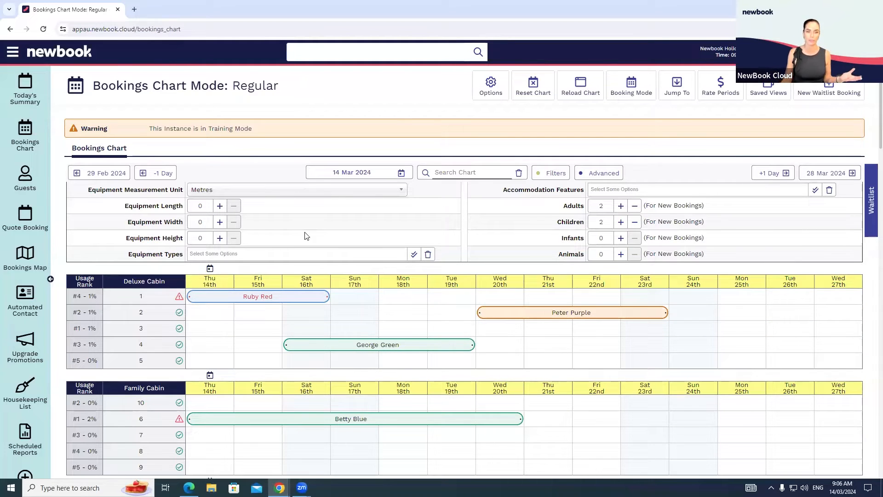
Filter the bookings chart to sites that fit an equipment length of 15 metres.
left_click(195, 205)
type("15")
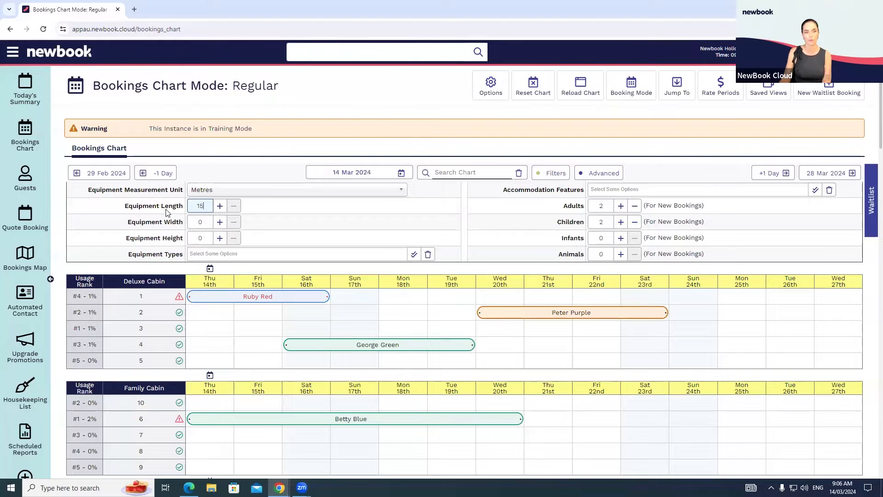
left_click(280, 217)
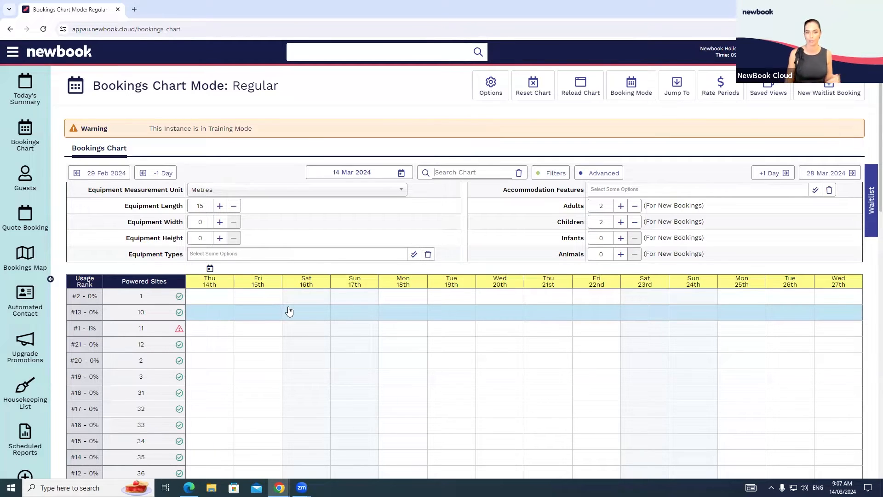
Select the four nights from 21 to 24 March on Powered Sites 1 and start a new booking for them.
left_click_drag(552, 298, 693, 300)
left_click(833, 93)
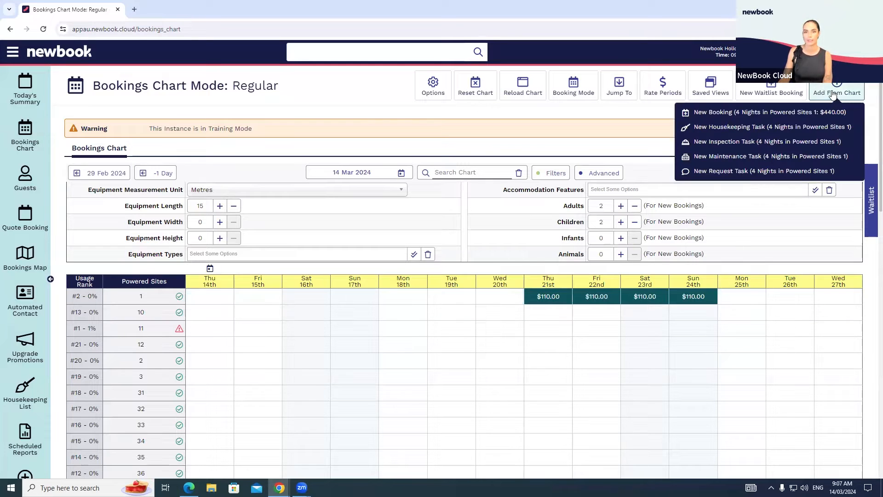
left_click(827, 117)
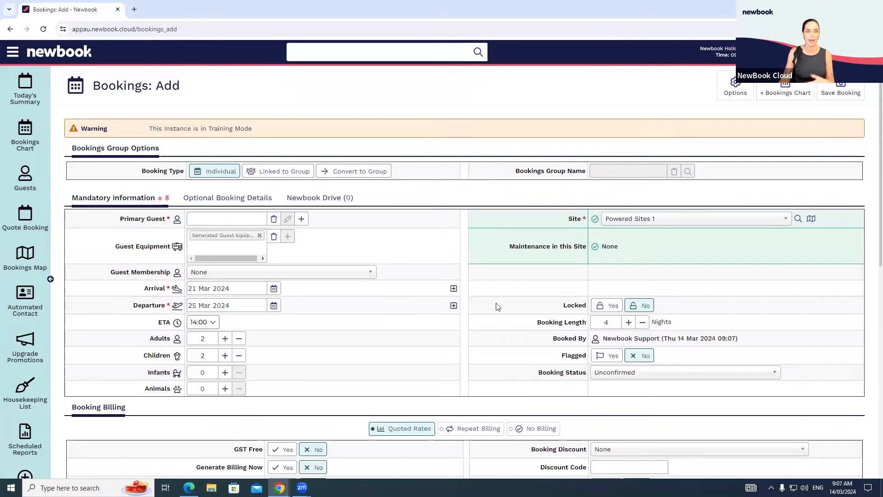
Check the prefilled guest equipment and guest counts, and assign the existing guest by name as the booking's primary guest.
left_click_drag(100, 246, 204, 245)
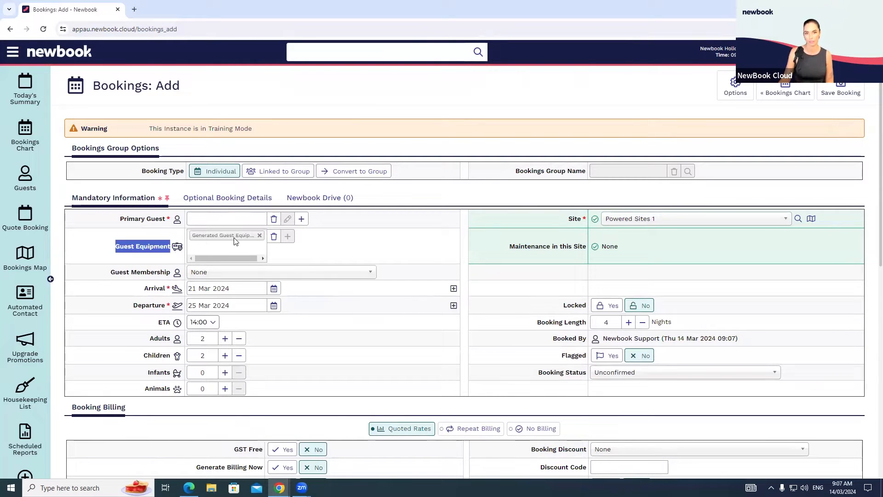
left_click_drag(150, 339, 231, 351)
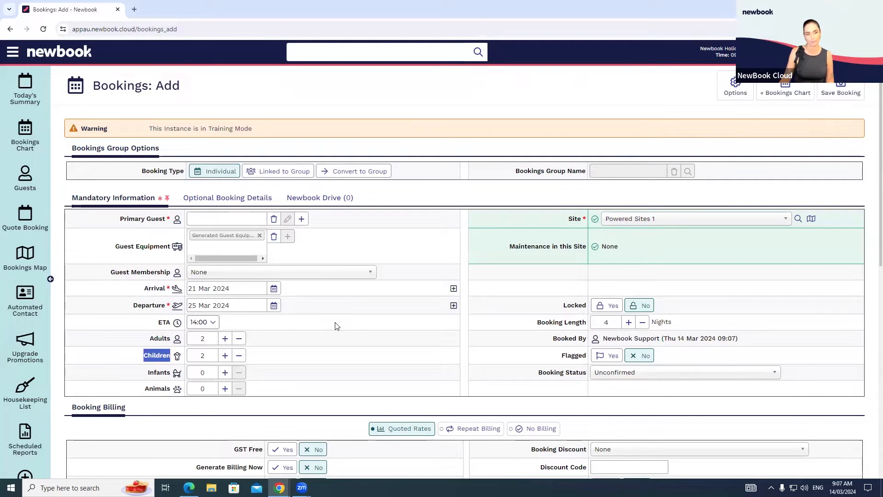
left_click(211, 217)
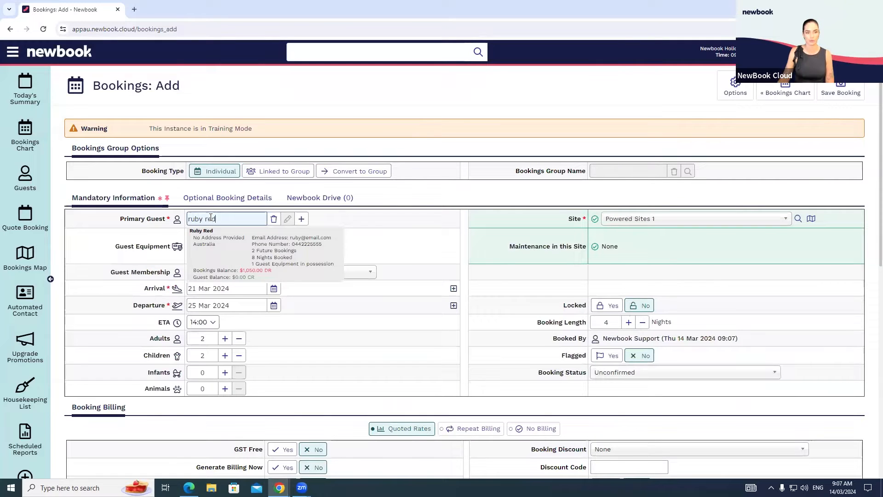
type("ruby red")
key("Return")
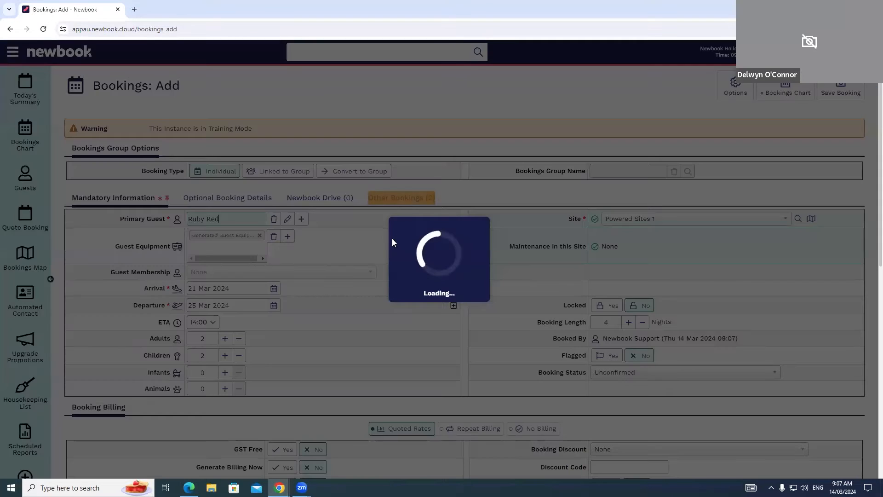
Review the guest equipment in the primary guest's record, save the record, and save the new booking.
left_click_drag(114, 249, 171, 251)
left_click(289, 220)
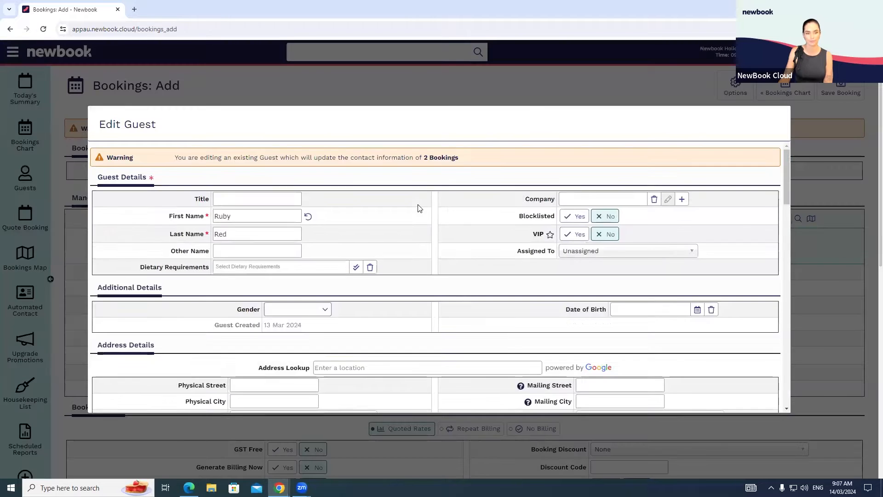
left_click(230, 299)
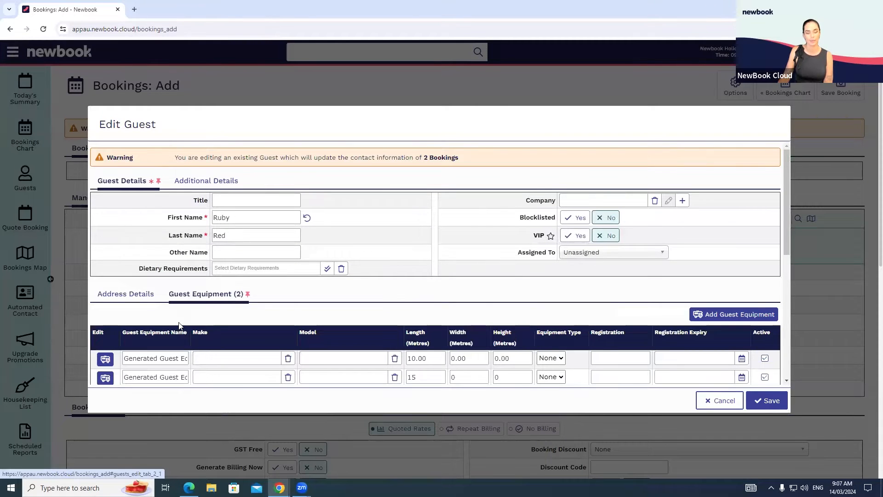
scroll(122, 283, "down", 1)
left_click_drag(136, 286, 193, 287)
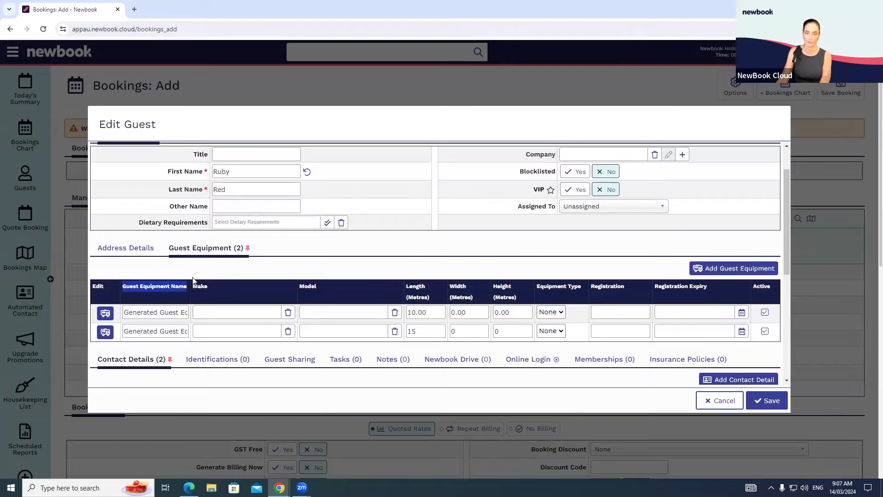
left_click(772, 401)
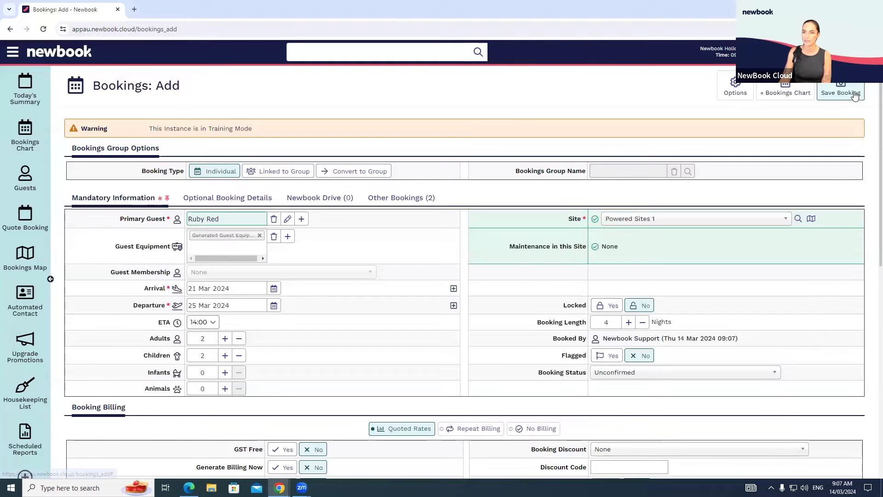
left_click(855, 94)
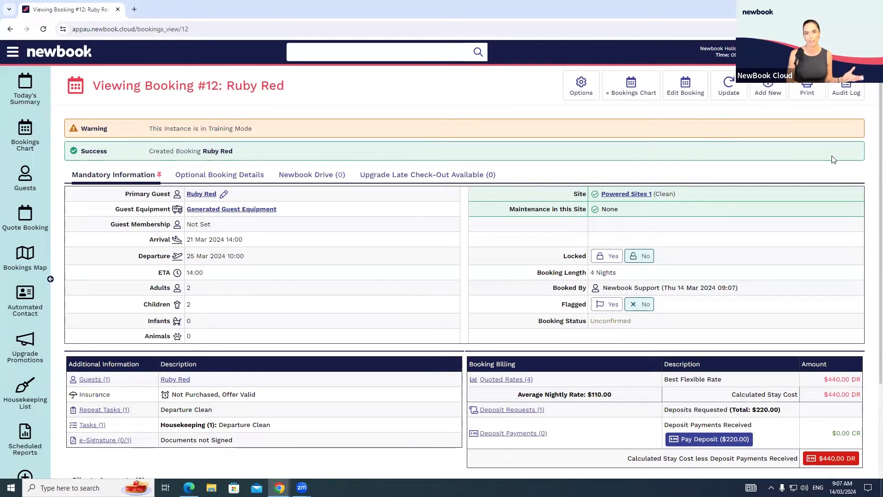
Open the primary guest's record from the booking and review its address, contact and identification sections.
left_click(572, 88)
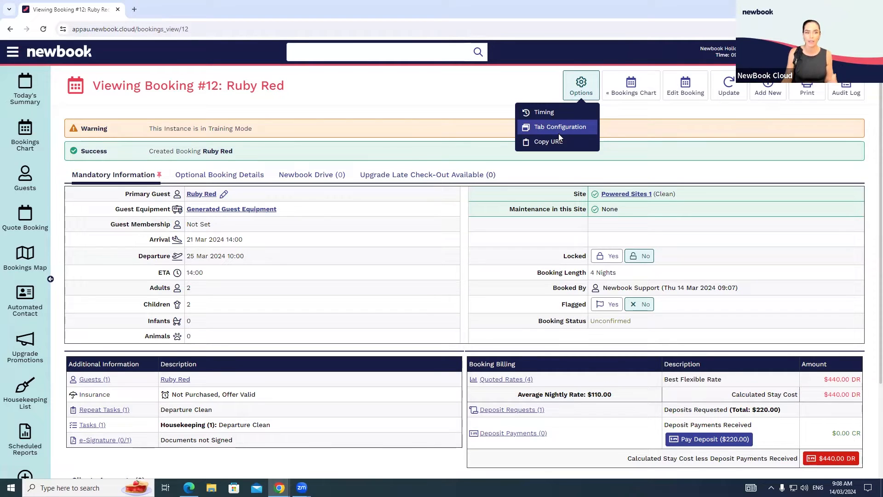
mouse_move(194, 195)
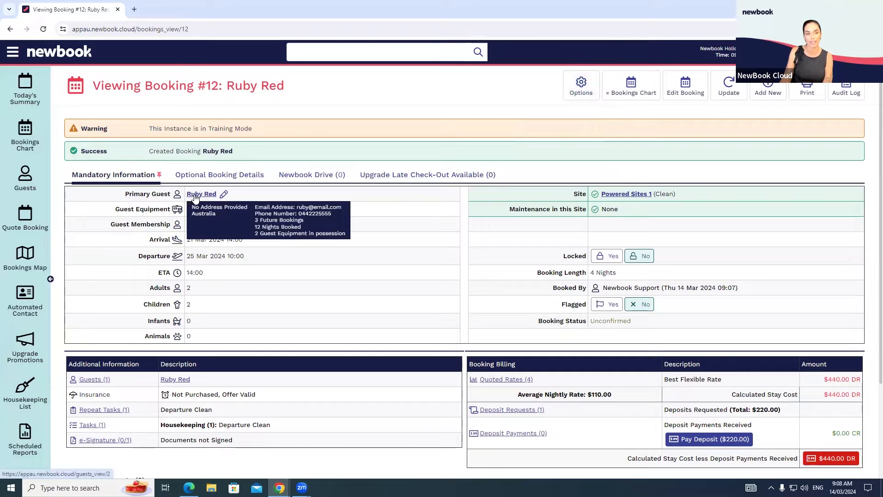
left_click(195, 195)
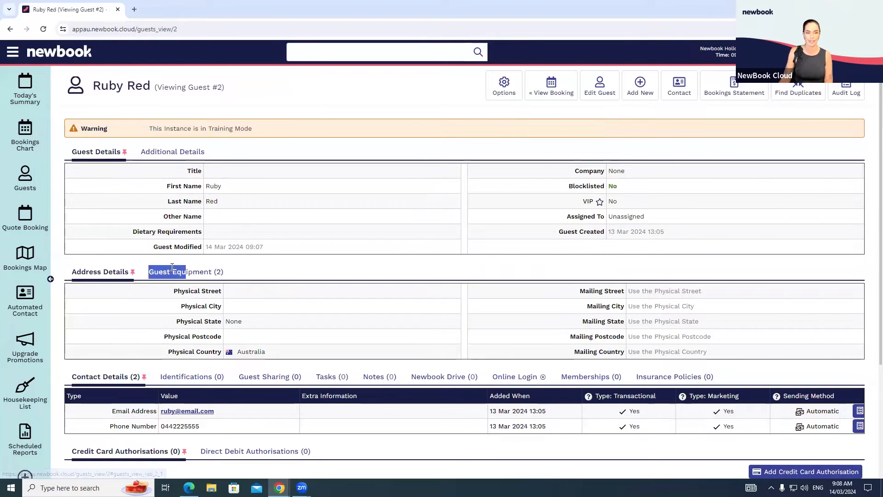
scroll(239, 276, "down", 2)
left_click_drag(225, 285, 159, 285)
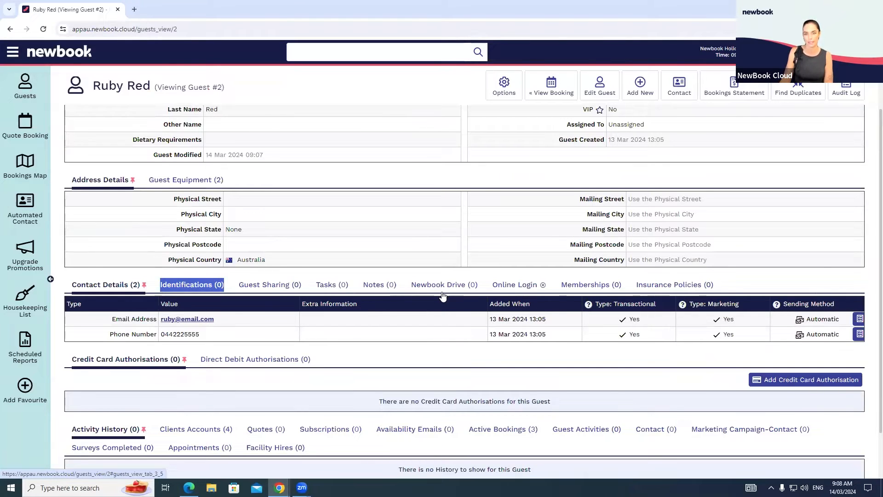
left_click(428, 335)
scroll(427, 335, "up", 2)
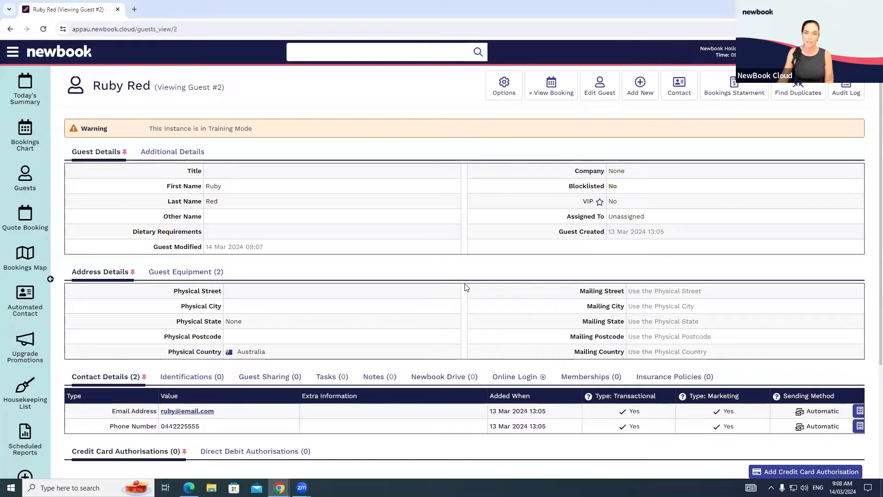
In the guest view's tab configuration, move Guest Equipment directly above Contact Details, below the tab break.
left_click(504, 89)
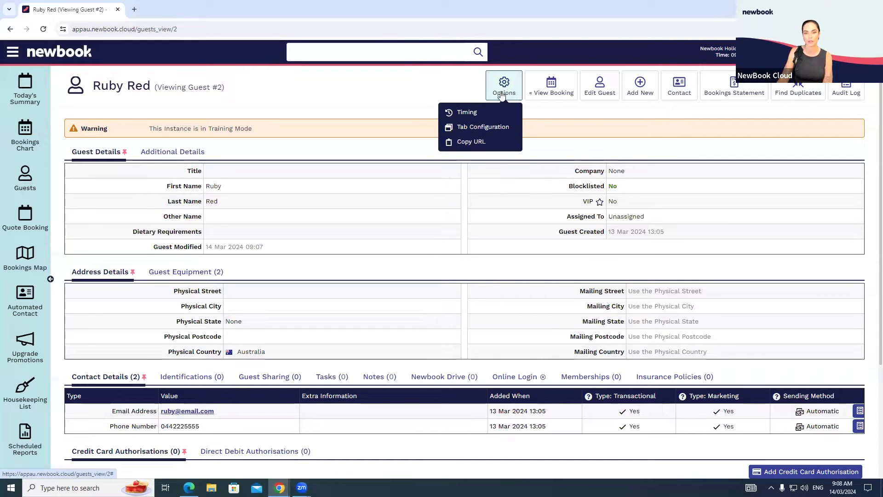
left_click(474, 133)
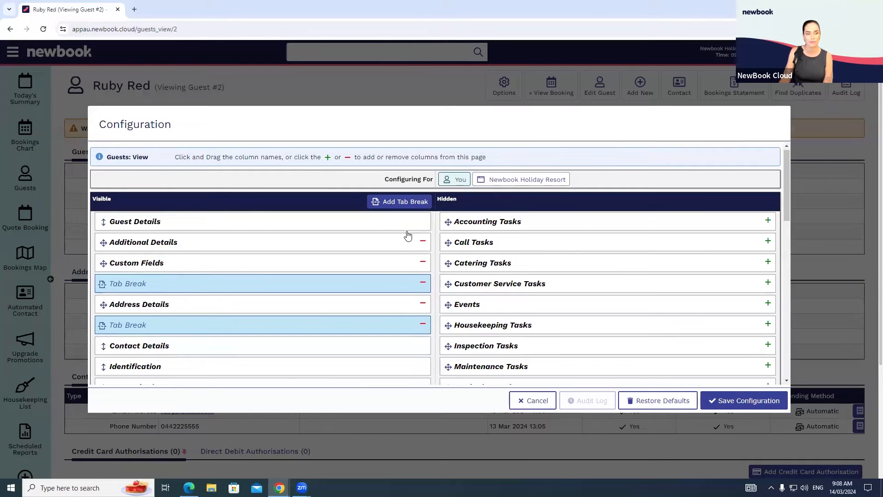
scroll(408, 236, "down", 10)
scroll(408, 237, "down", 2)
scroll(478, 281, "up", 4)
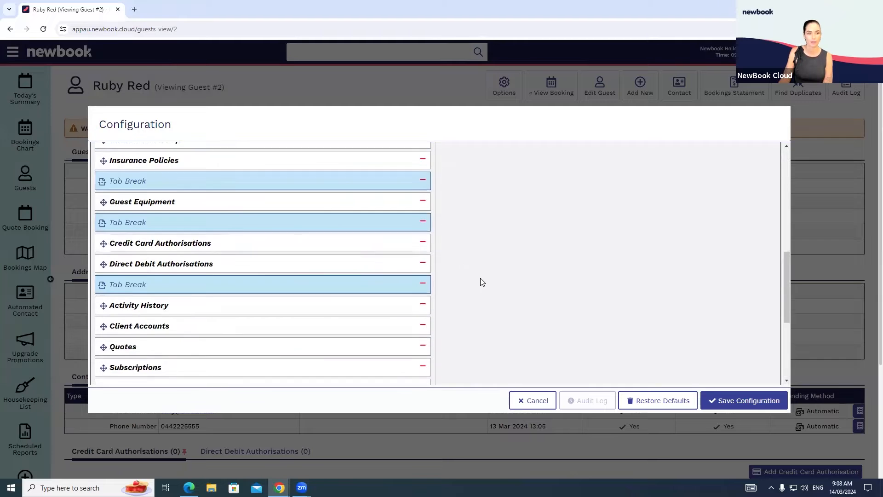
scroll(482, 282, "up", 2)
left_click_drag(193, 291, 189, 224)
scroll(393, 300, "down", 1)
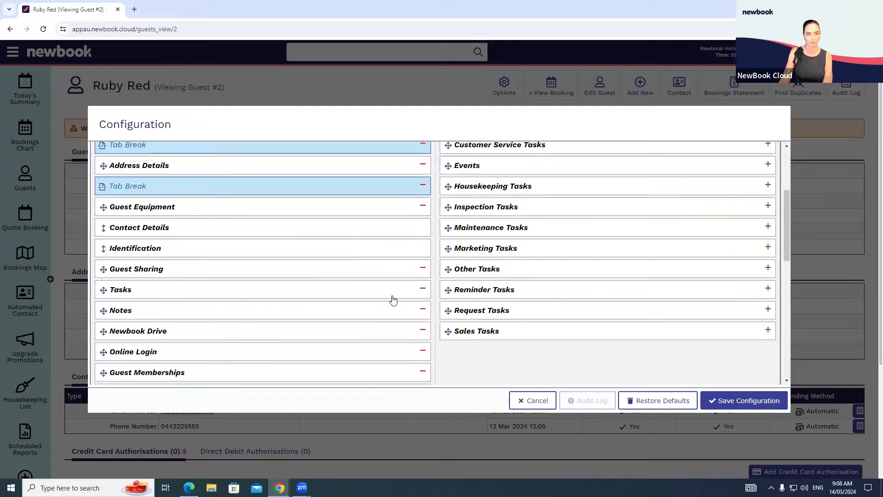
Place a tab break between Guest Equipment and Contact Details, and save the guest view configuration.
scroll(393, 300, "down", 5)
scroll(394, 301, "up", 10)
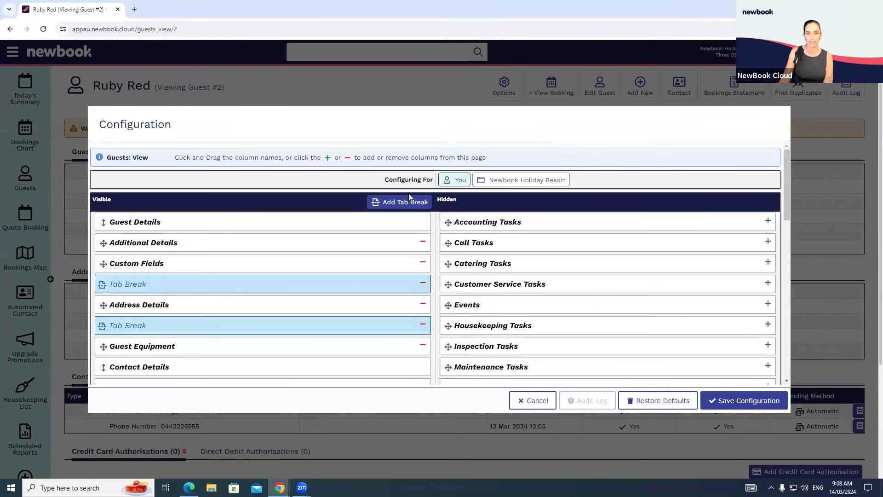
scroll(424, 262, "down", 4)
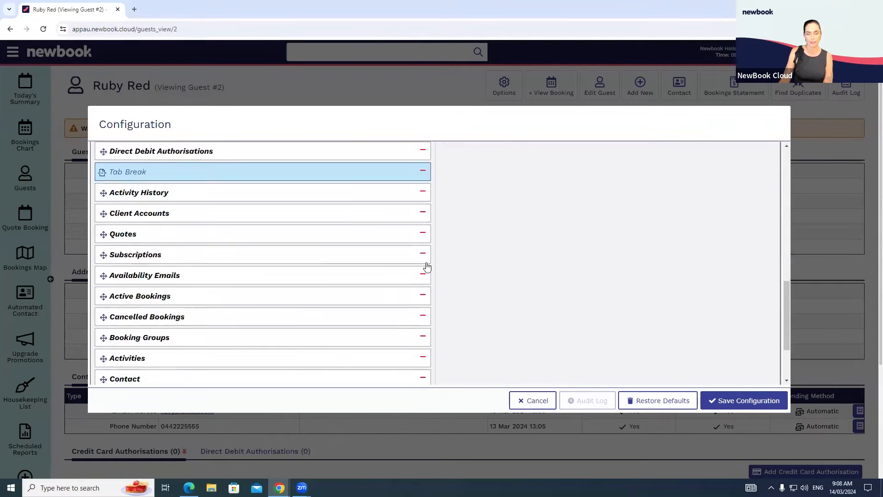
scroll(424, 265, "down", 3)
left_click_drag(327, 366, 328, 256)
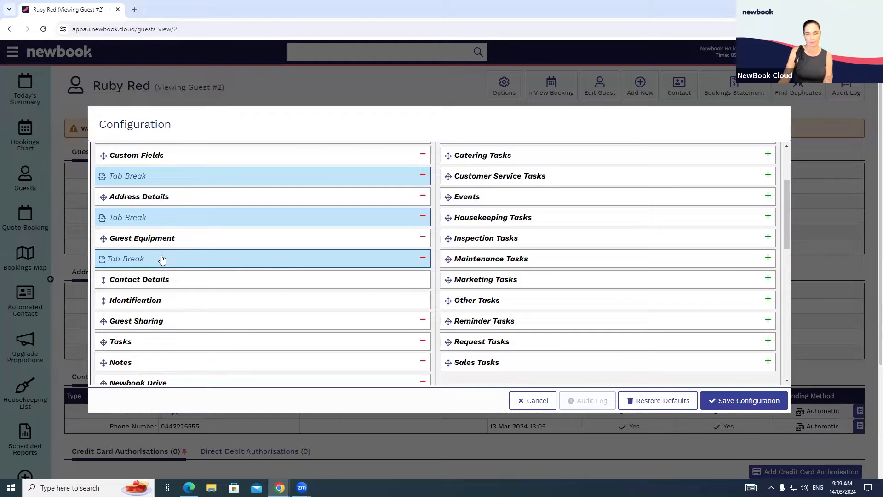
left_click(743, 404)
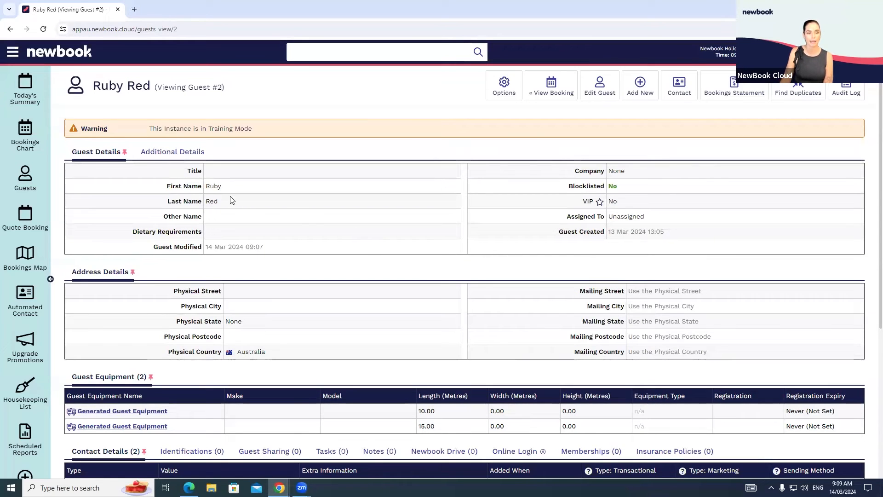
Review the name, physical address and guest equipment sections in the rearranged guest record.
left_click_drag(168, 189, 255, 189)
left_click_drag(174, 297, 246, 291)
scroll(132, 285, "down", 2)
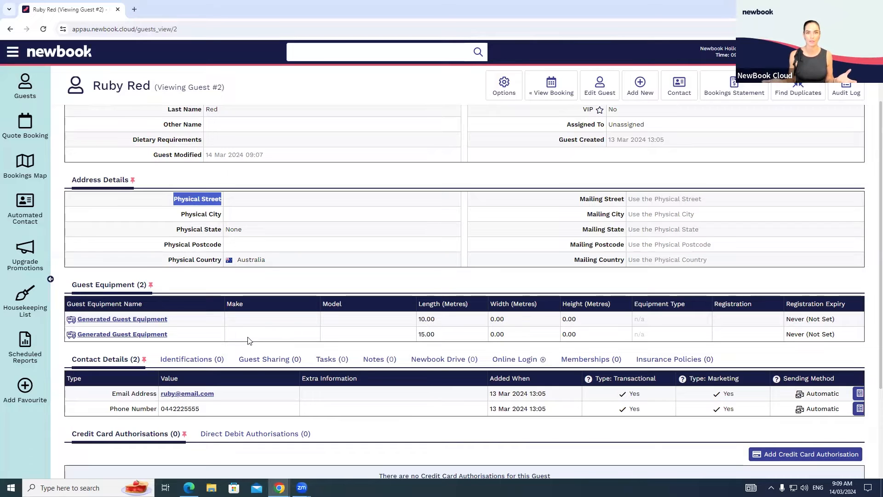
scroll(251, 335, "up", 2)
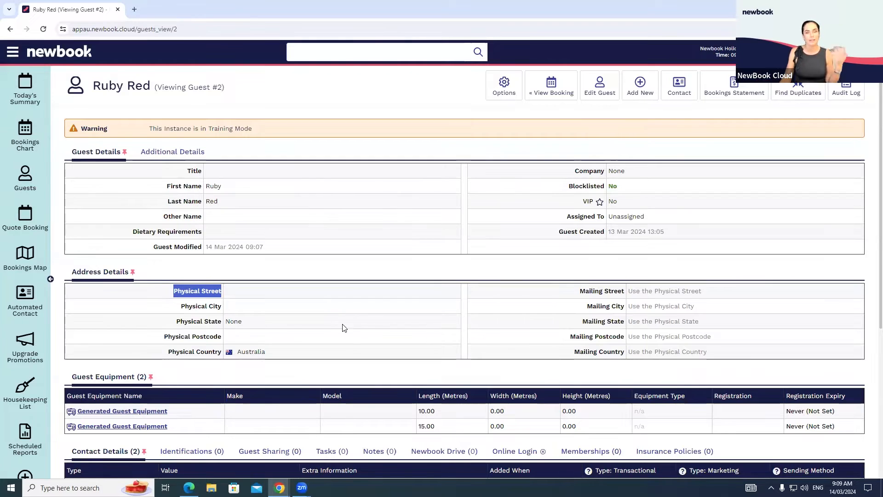
Start a new booking quote and assign an existing guest to it by name.
left_click(23, 220)
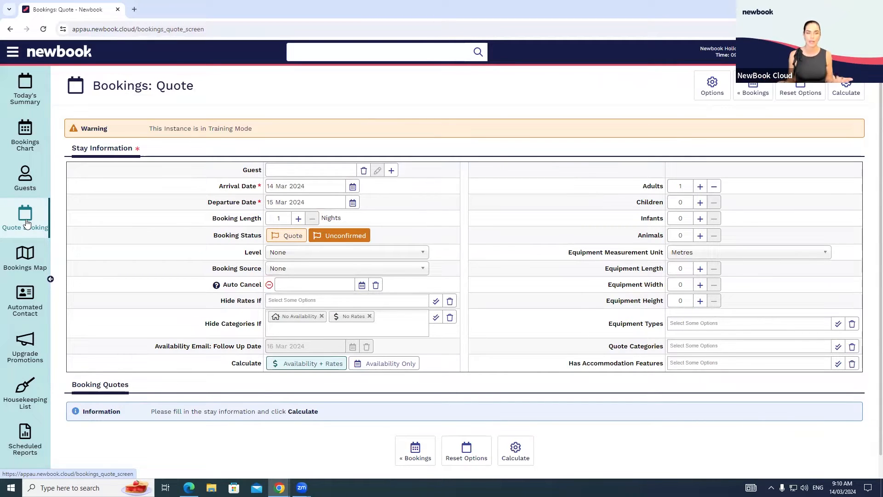
left_click(290, 171)
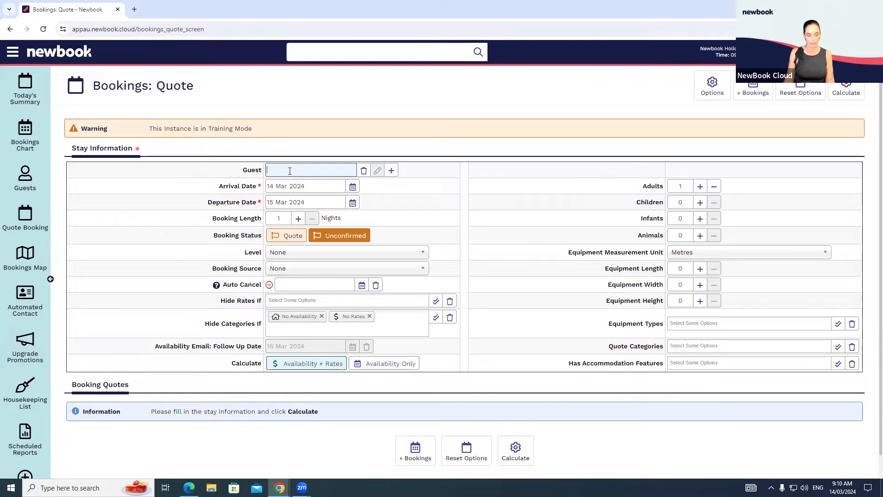
type("bet")
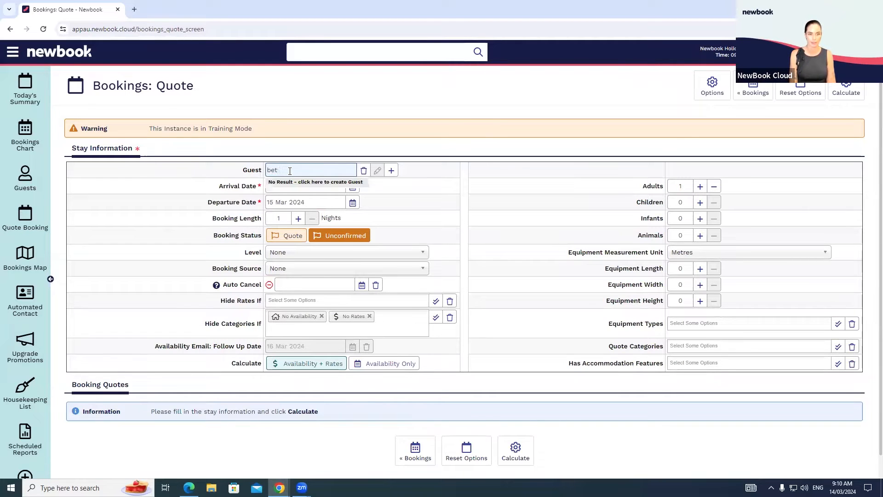
type("ty")
left_click(291, 194)
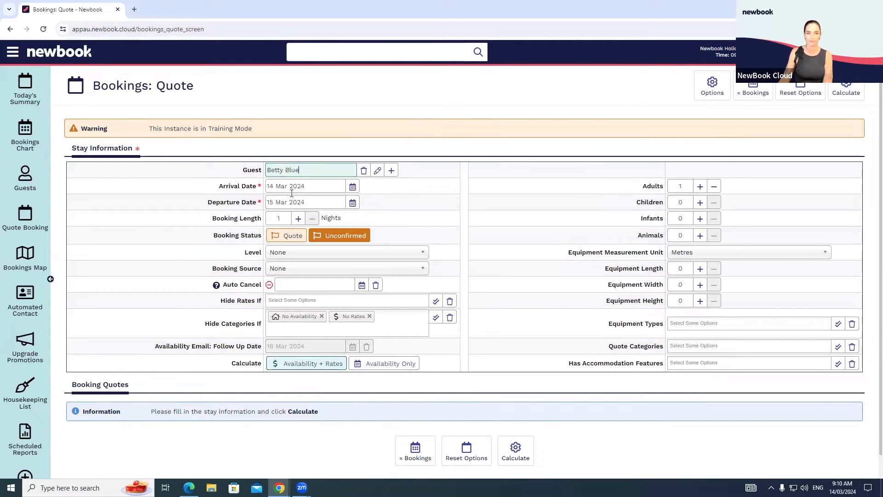
Set the quote's arrival date to 23 Apr 2024 and its booking length to 5 nights.
left_click(353, 186)
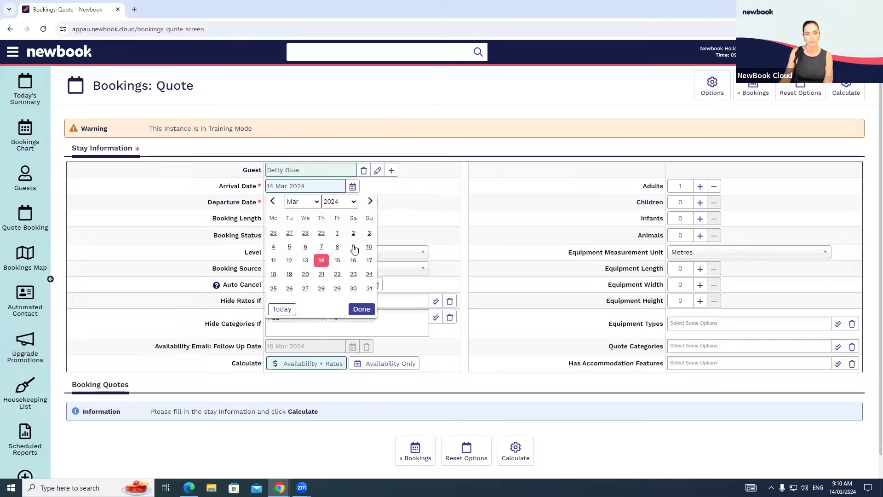
left_click(370, 201)
left_click(290, 275)
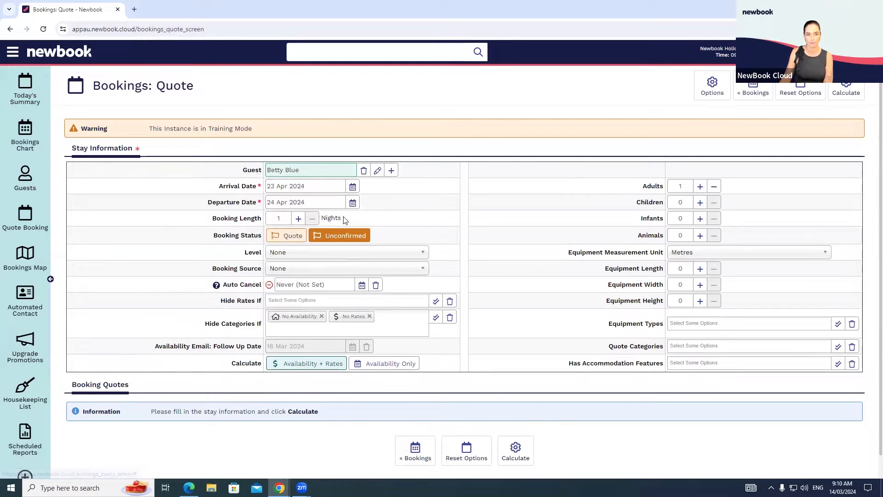
left_click(285, 217)
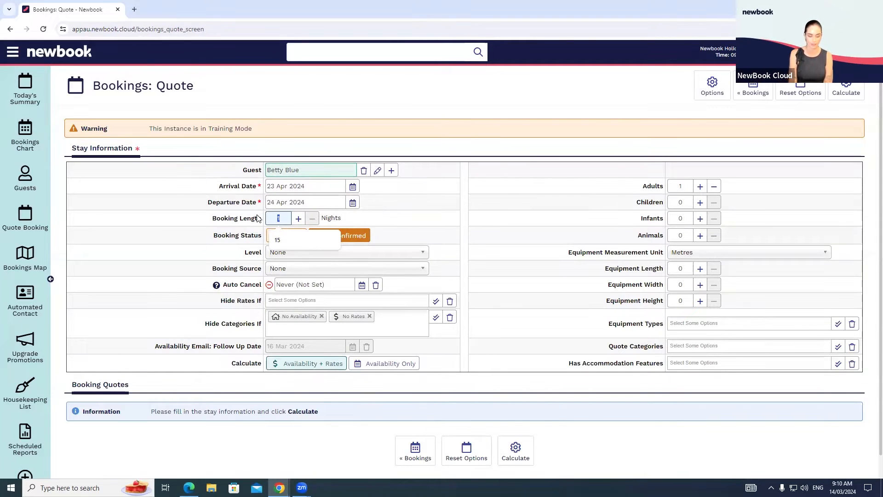
type("5")
left_click(405, 220)
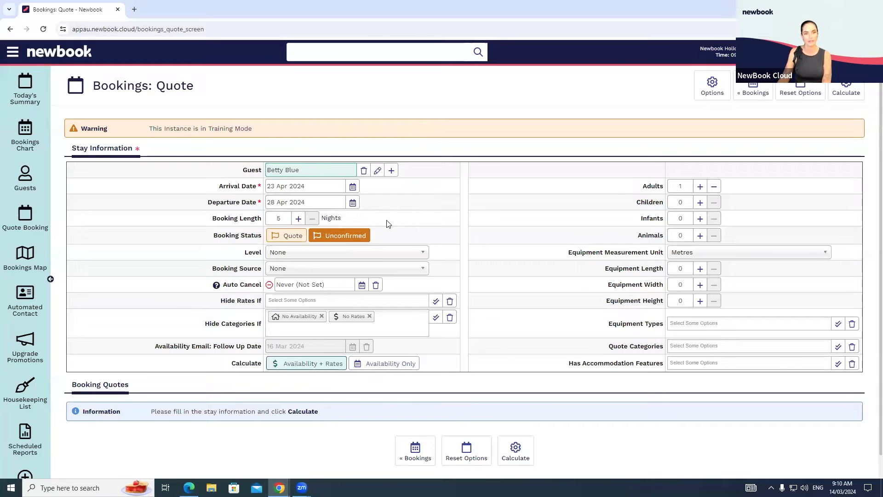
left_click_drag(201, 205, 256, 204)
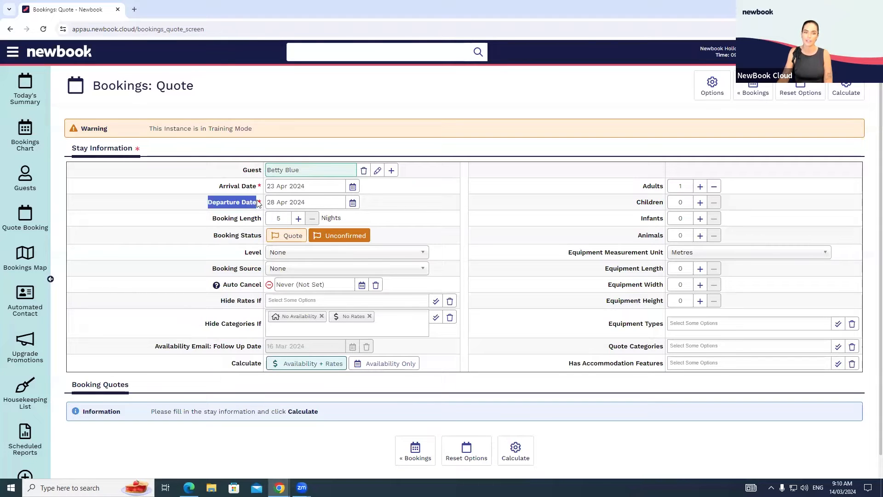
left_click(501, 207)
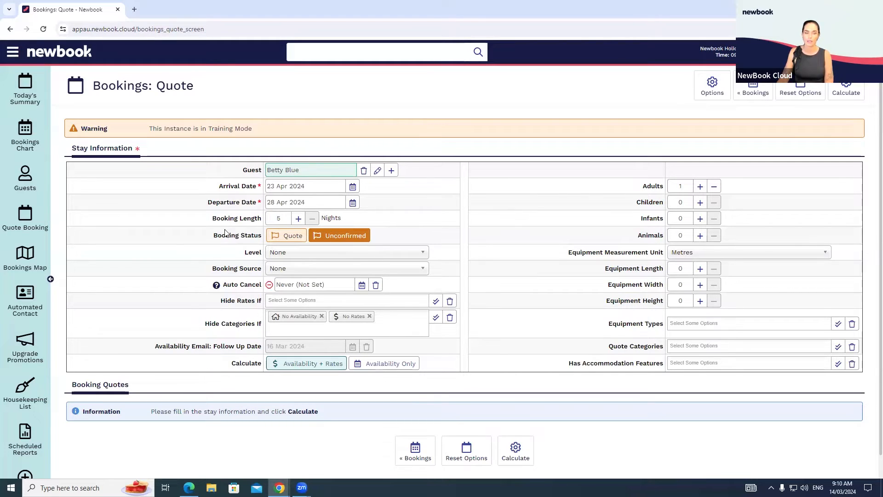
Set the booking status of the stay to Quote.
left_click_drag(213, 236, 248, 238)
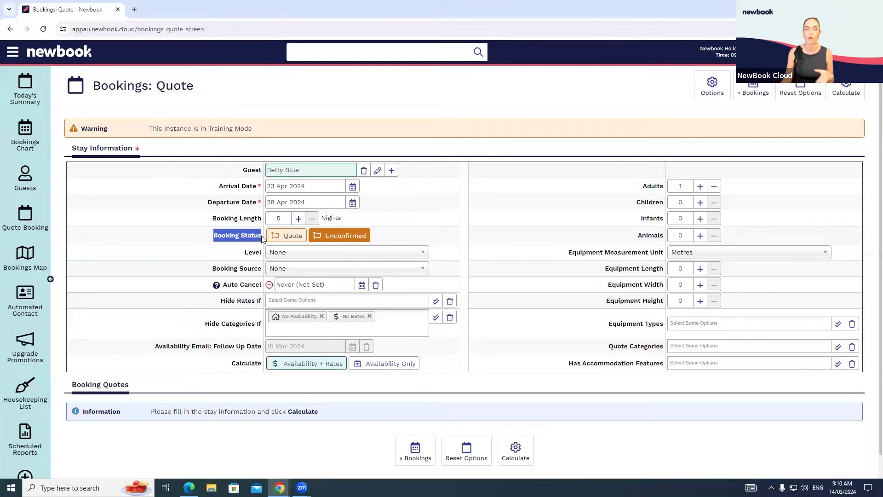
left_click(280, 238)
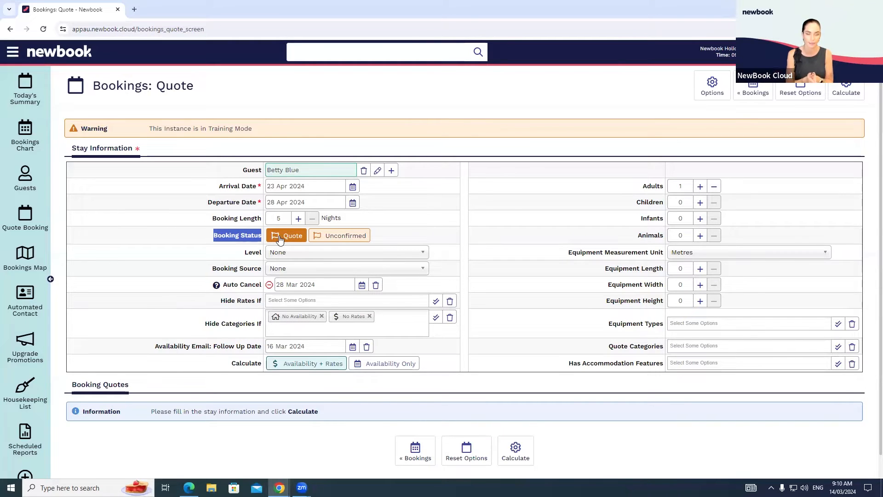
left_click(403, 211)
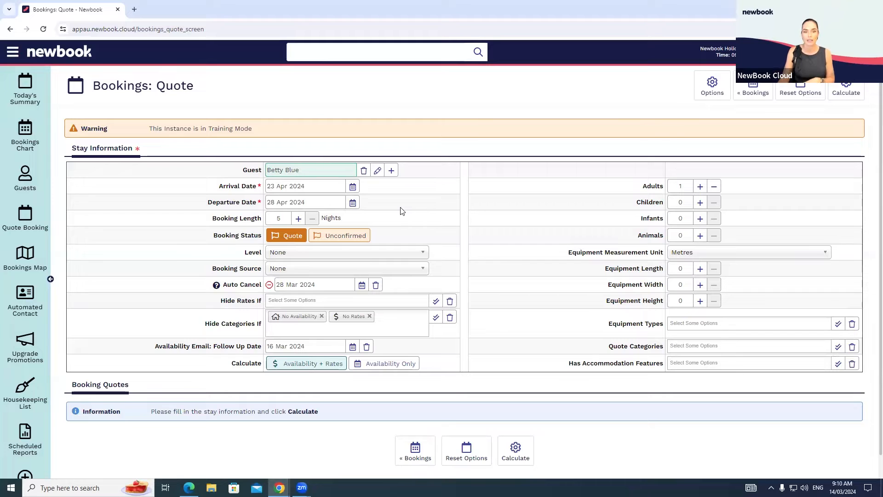
Set the guest counts to 2 adults and 2 children, and calculate the booking quotes.
left_click_drag(642, 186, 691, 187)
left_click(700, 187)
double_click(699, 203)
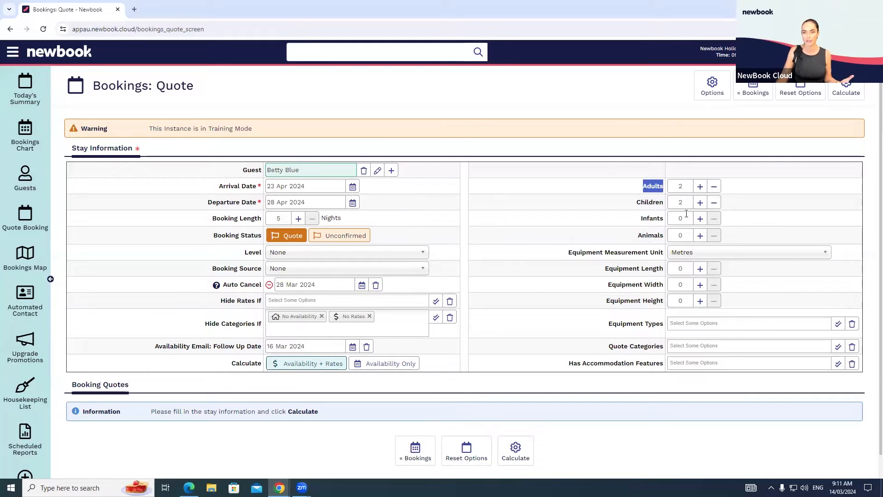
left_click_drag(605, 271, 665, 269)
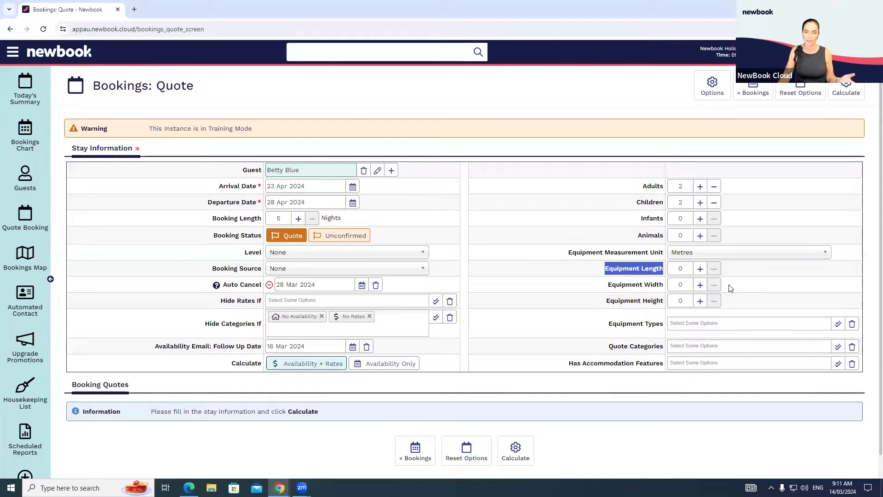
scroll(700, 318, "down", 1)
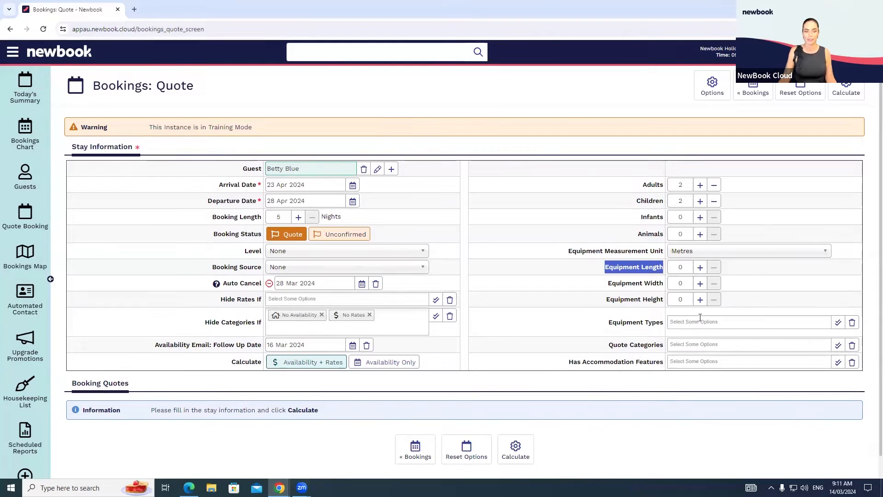
left_click(529, 421)
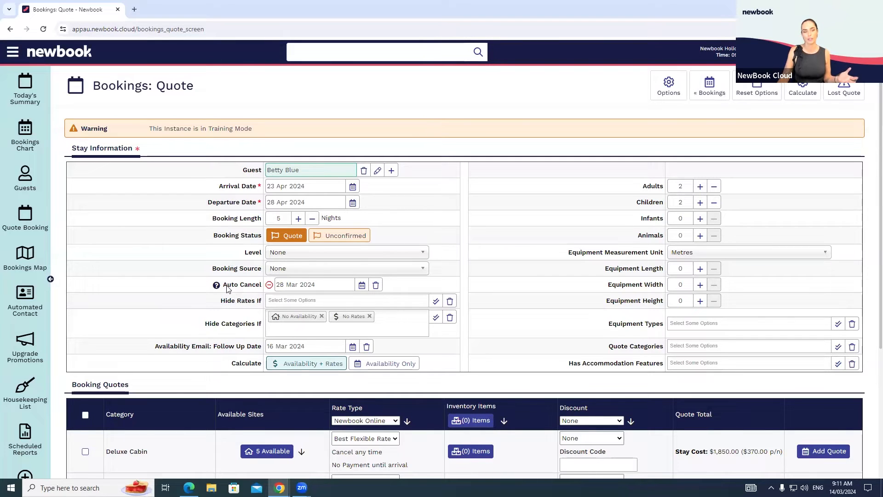
Set the quote's auto cancel date to 16 Mar 2024.
left_click_drag(227, 286, 265, 288)
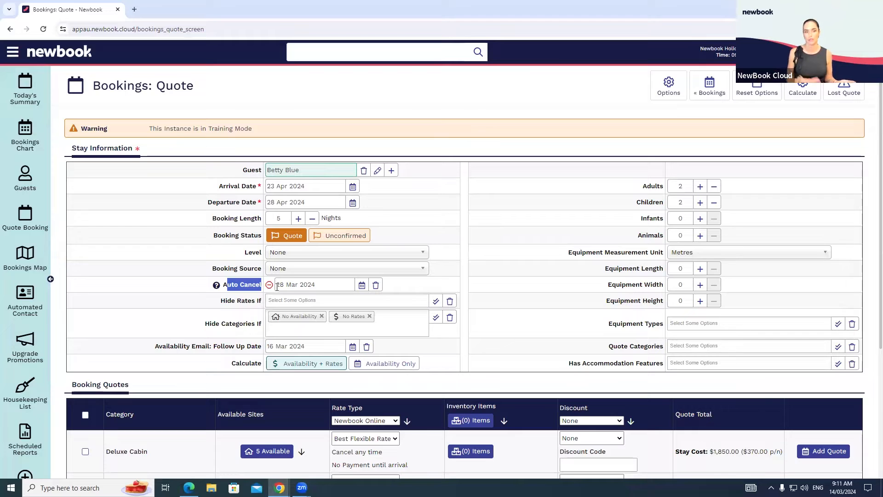
left_click(362, 285)
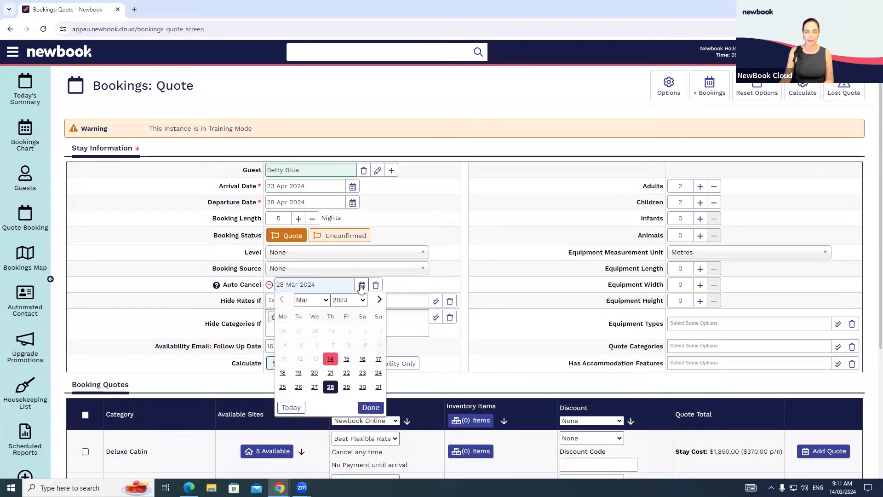
left_click(363, 359)
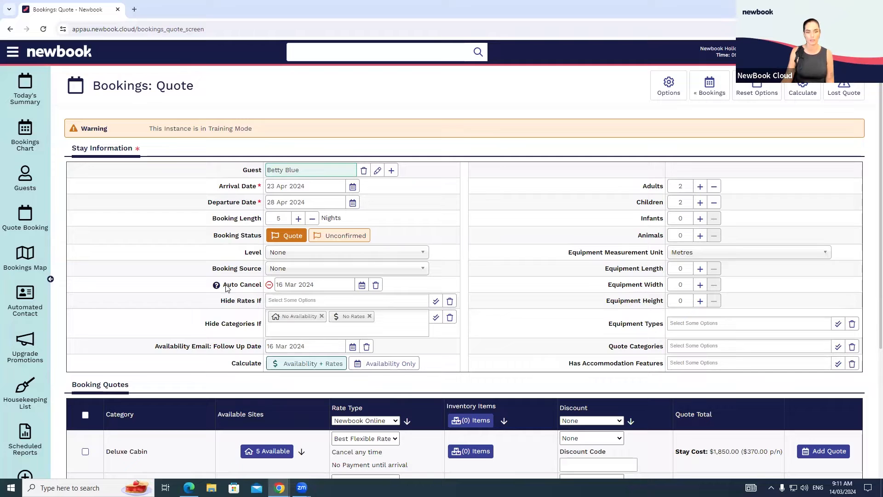
Review the quote's auto cancel setting, the category availability, and the Deluxe Cabin's rate type and stay cost.
left_click_drag(226, 285, 252, 286)
left_click(511, 288)
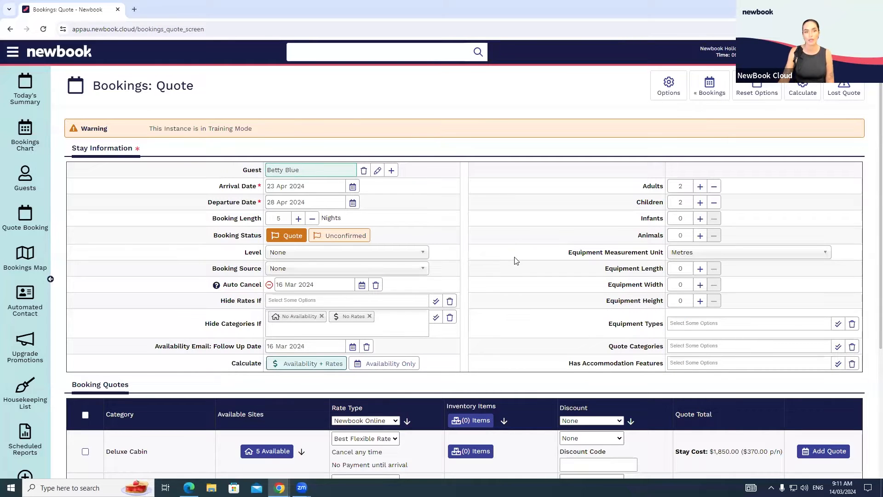
scroll(517, 260, "down", 1)
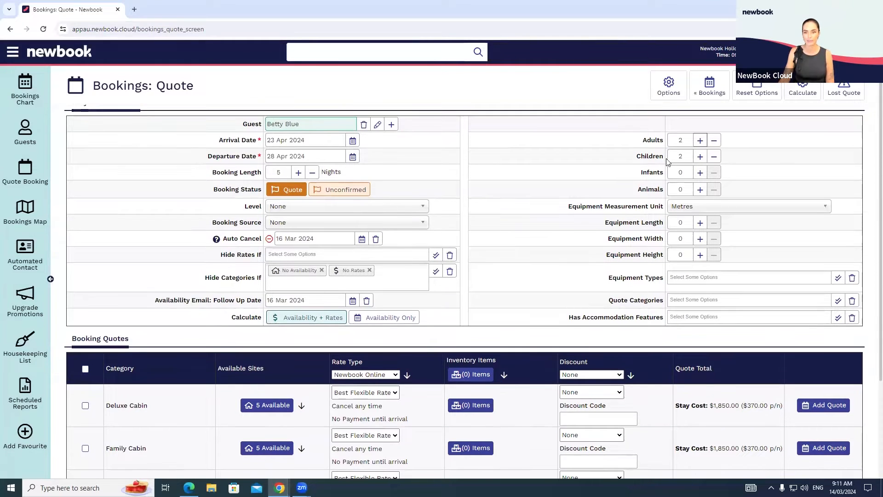
scroll(654, 251, "down", 2)
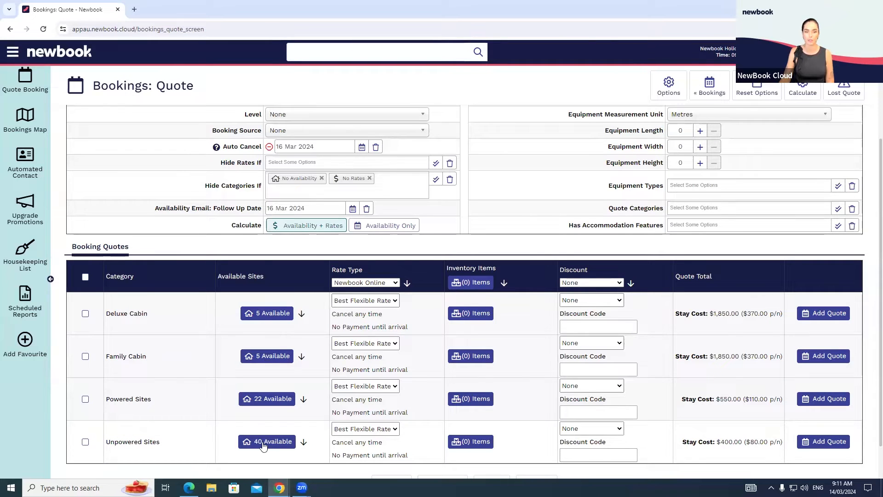
left_click(394, 303)
left_click(364, 312)
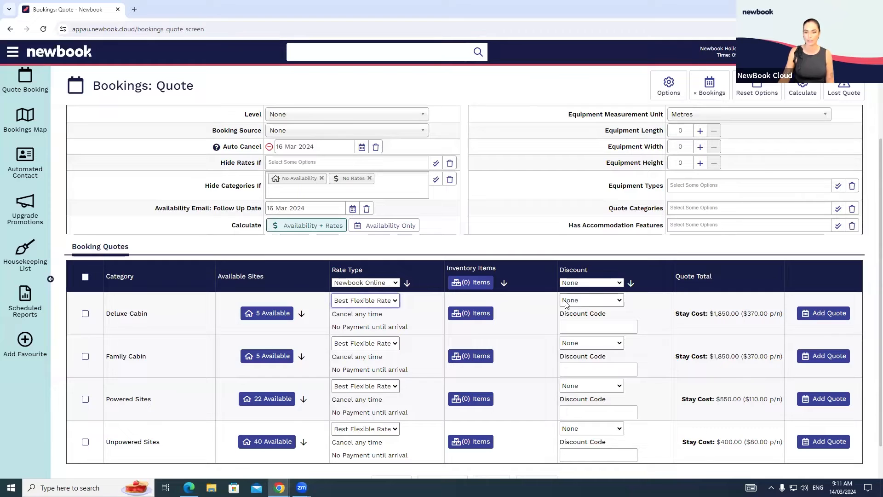
left_click(713, 314)
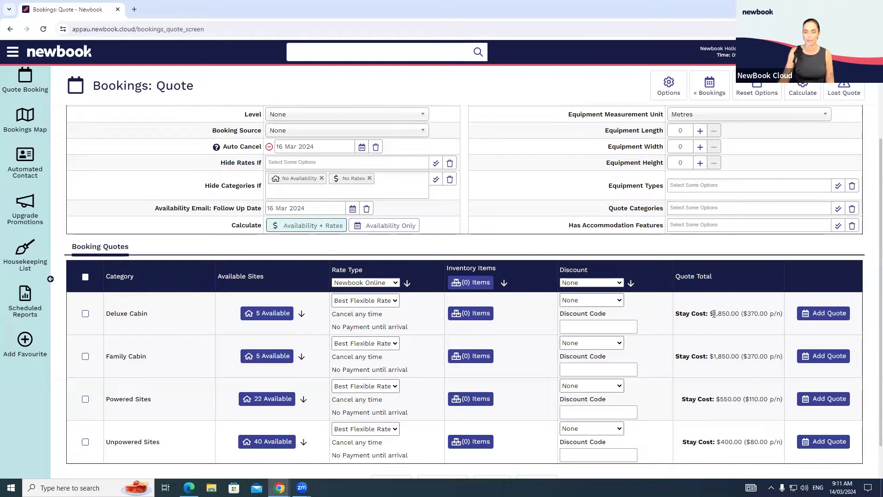
left_click_drag(675, 314, 739, 314)
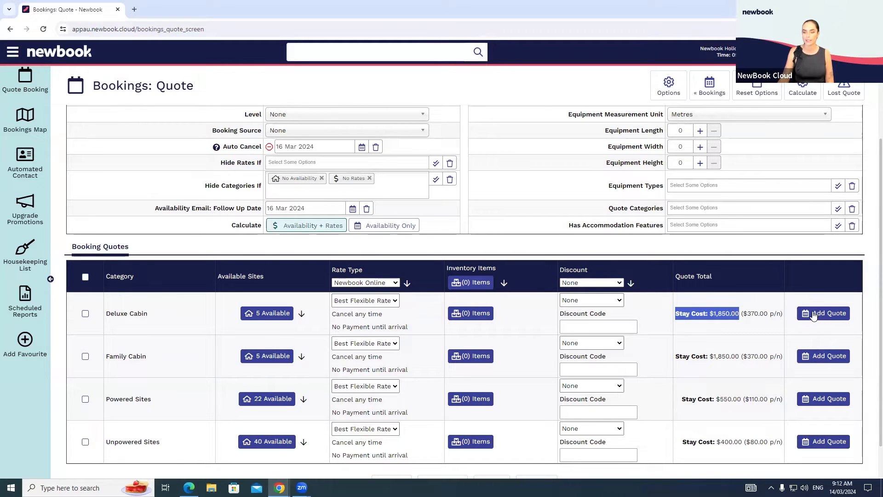
List the available Deluxe Cabin sites and select Deluxe Cabin 1, 2 and 3 for a group quote.
left_click(261, 318)
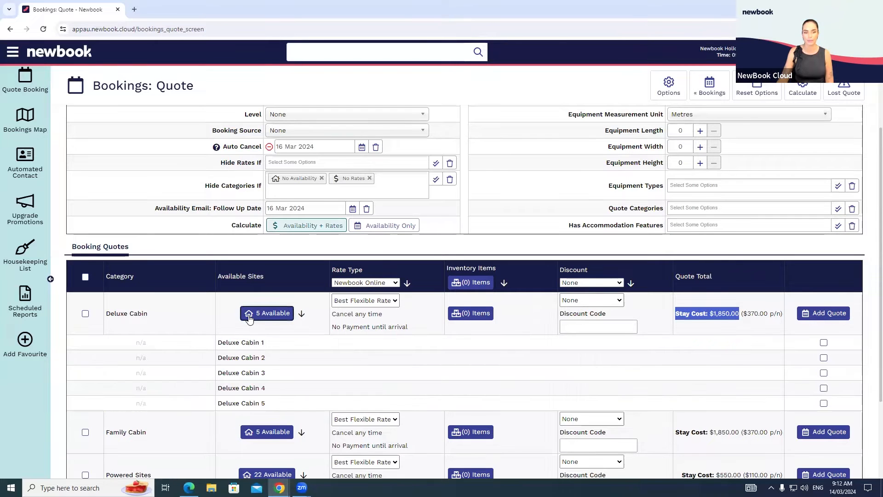
left_click(824, 343)
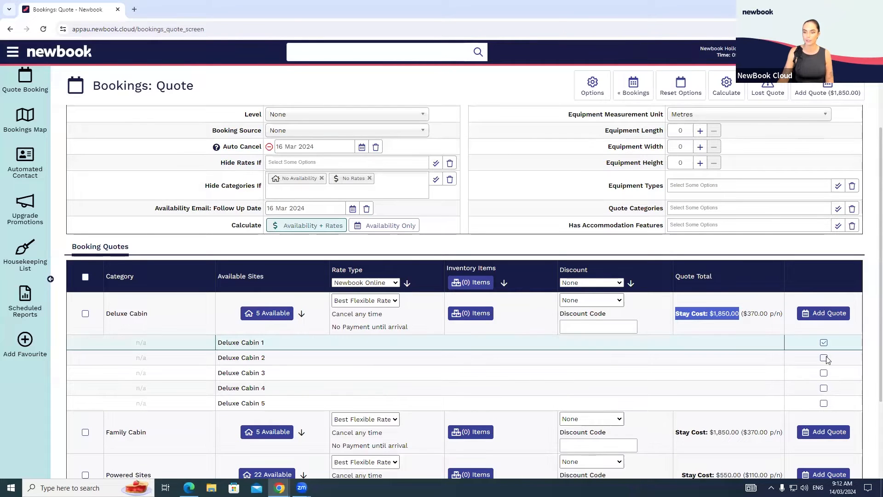
left_click(824, 358)
left_click(824, 374)
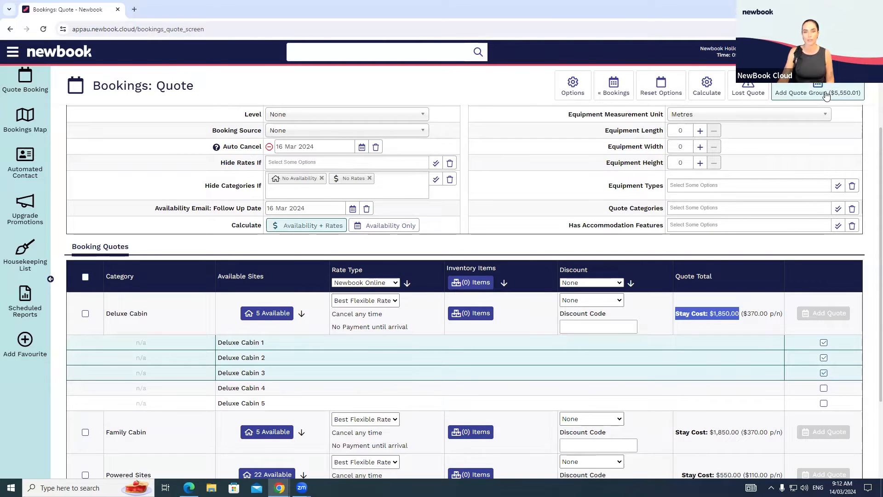
Deselect Deluxe Cabin 1, 2 and 3.
left_click(824, 343)
left_click(824, 358)
left_click(824, 373)
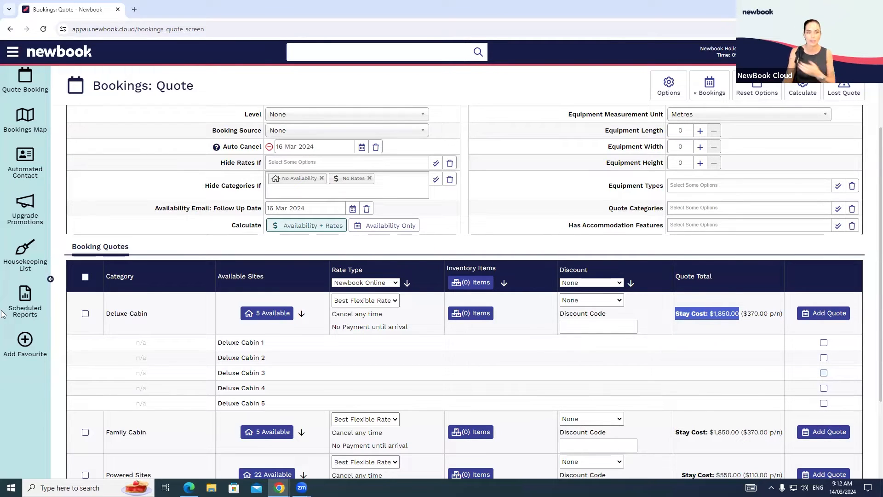
Start an availability email for the Deluxe Cabin and Family Cabin categories, and review its contact template and email content.
left_click(85, 314)
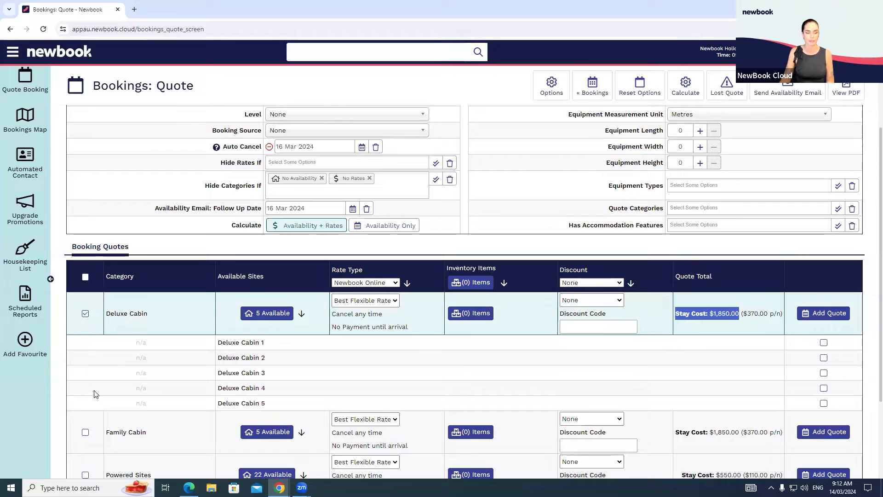
left_click(85, 432)
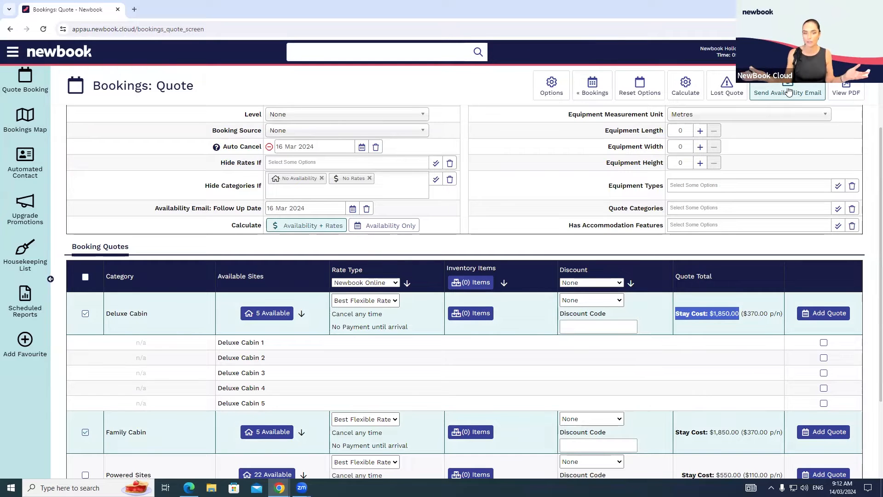
left_click(786, 92)
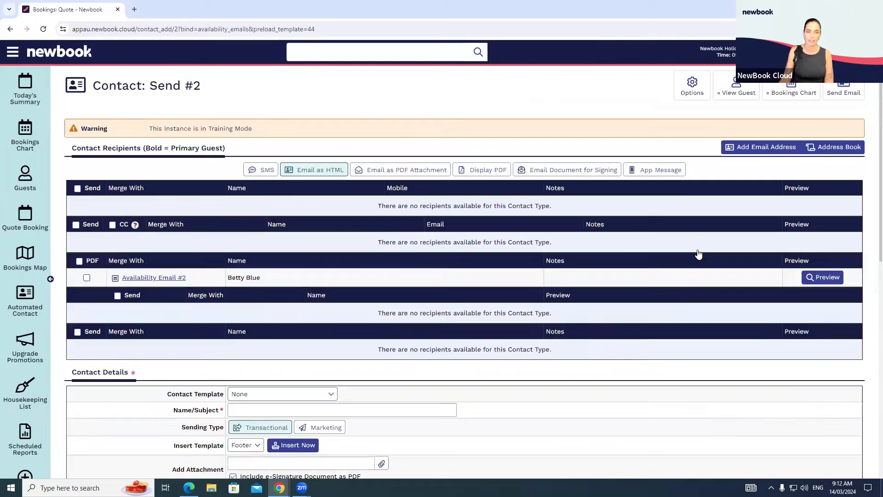
left_click_drag(156, 252, 225, 252)
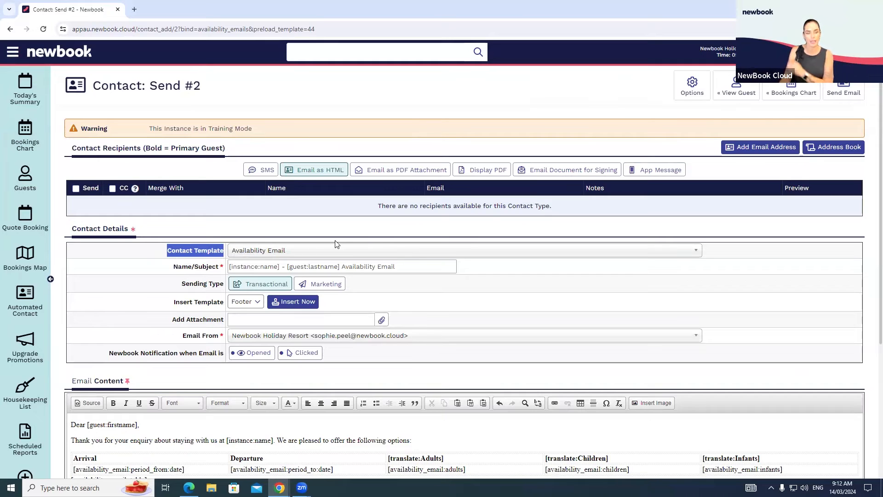
scroll(345, 239, "down", 3)
scroll(346, 238, "up", 3)
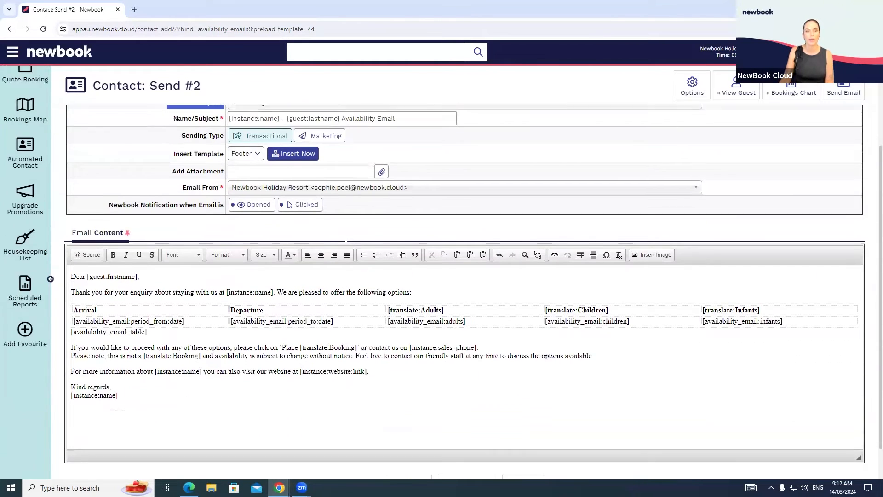
scroll(210, 391, "up", 2)
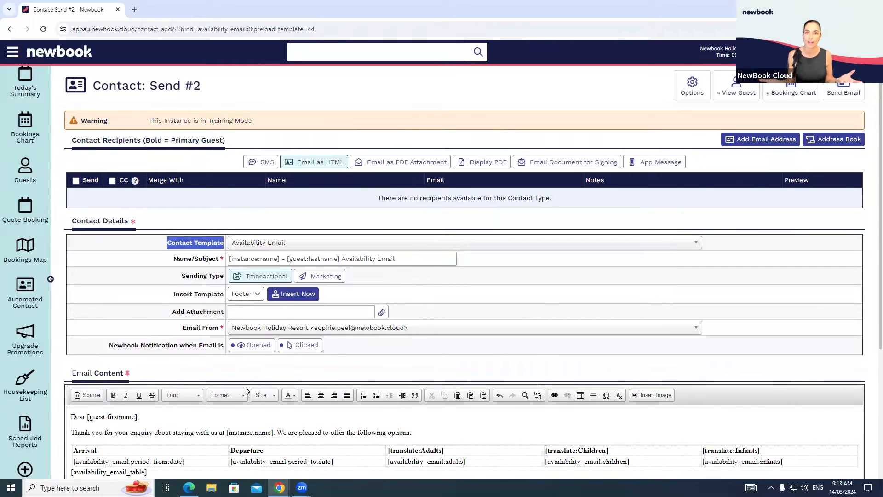
scroll(548, 322, "up", 1)
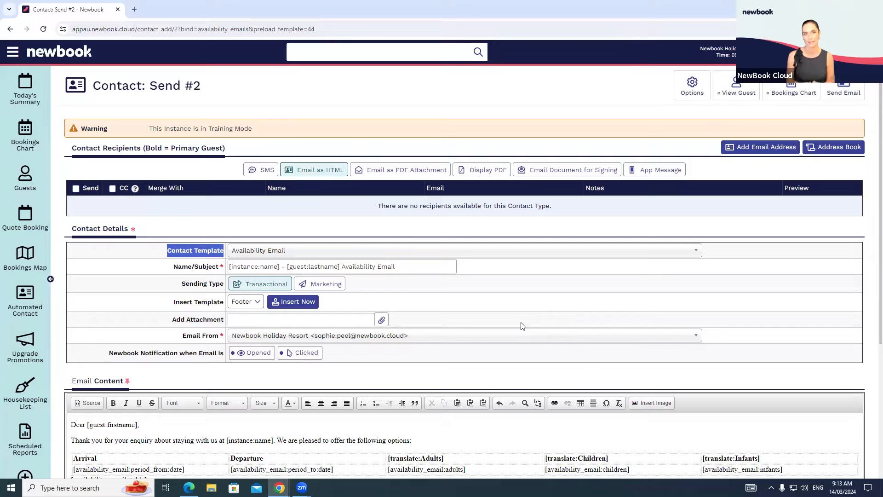
Open the bookings map and look through the village site map and its arrival and departure date filters.
left_click(26, 260)
left_click(534, 275)
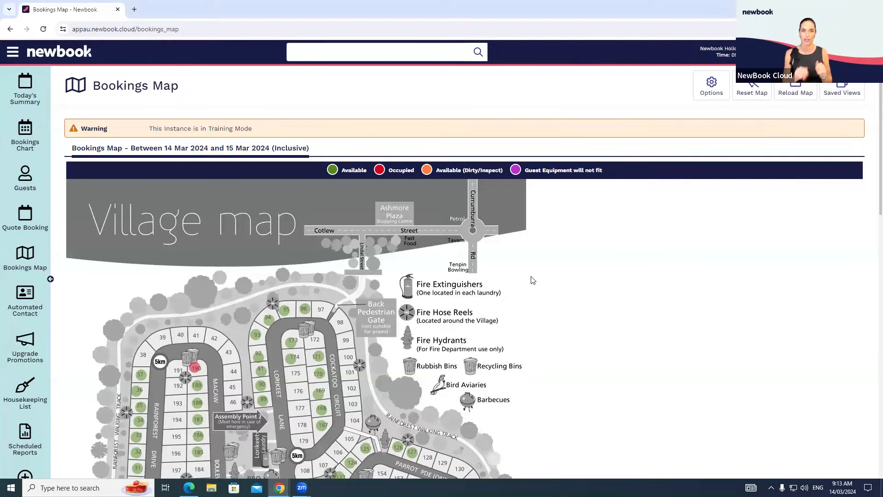
scroll(547, 256, "down", 2)
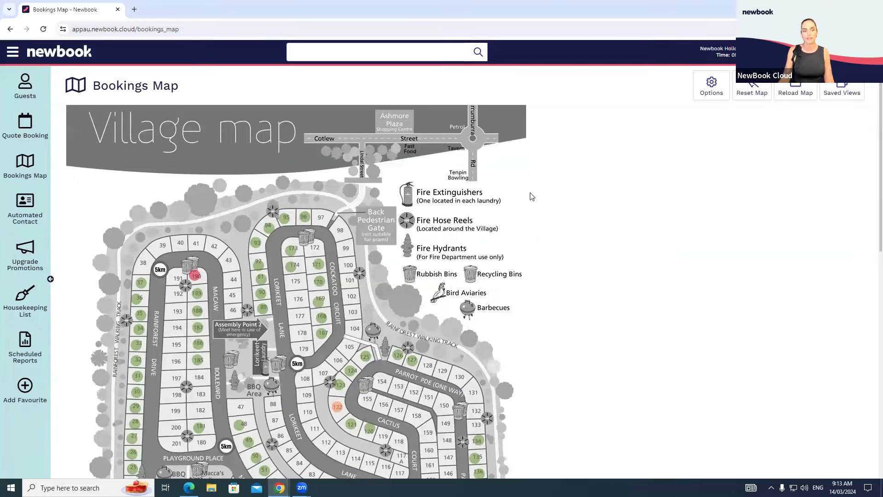
scroll(253, 211, "down", 2)
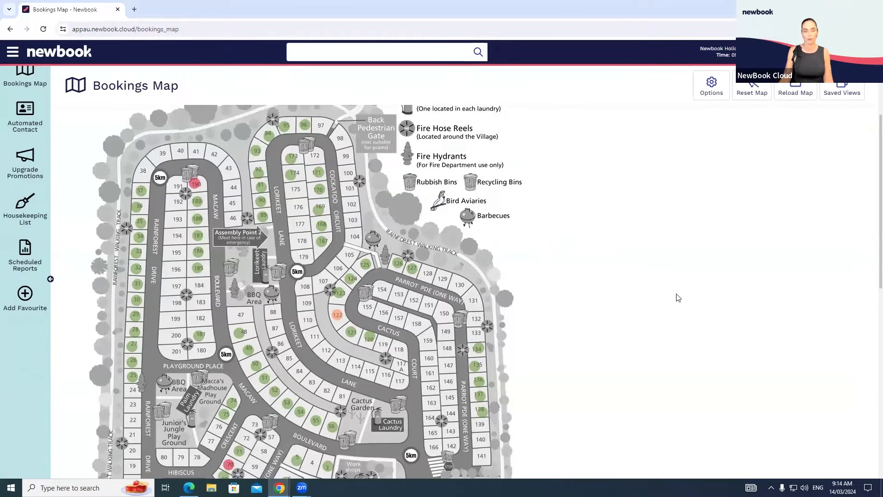
scroll(678, 294, "down", 4)
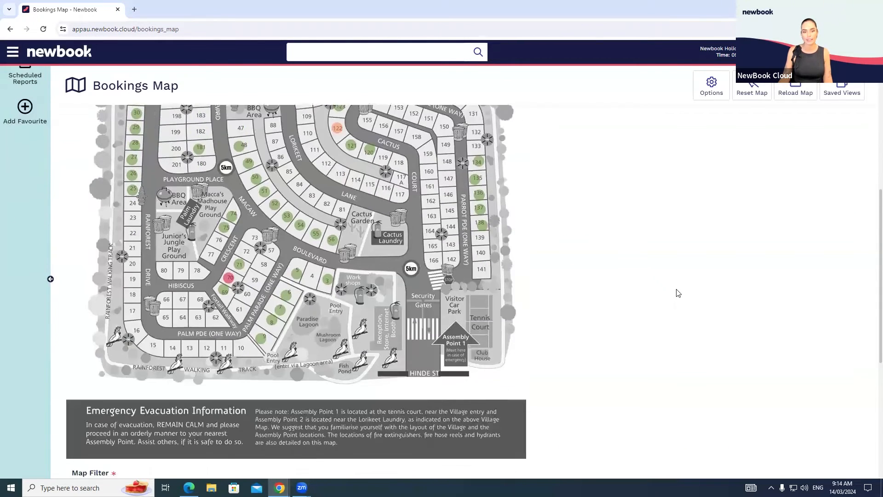
scroll(678, 293, "down", 6)
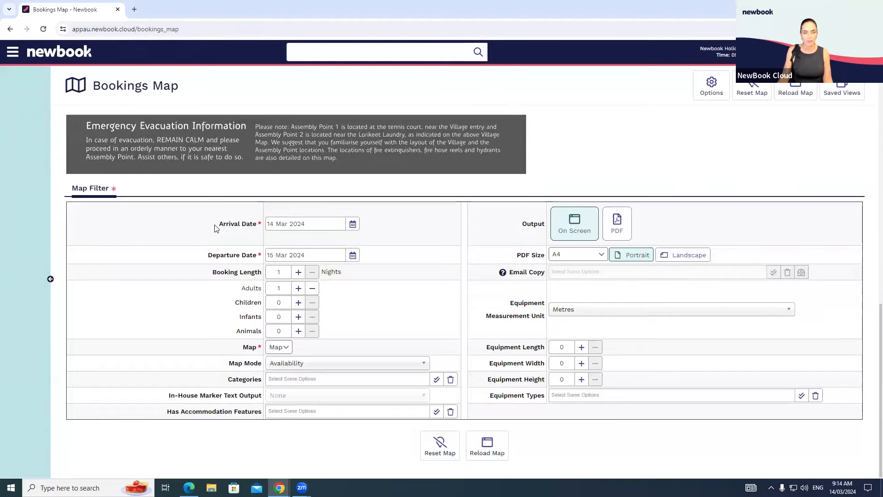
triple_click(215, 228)
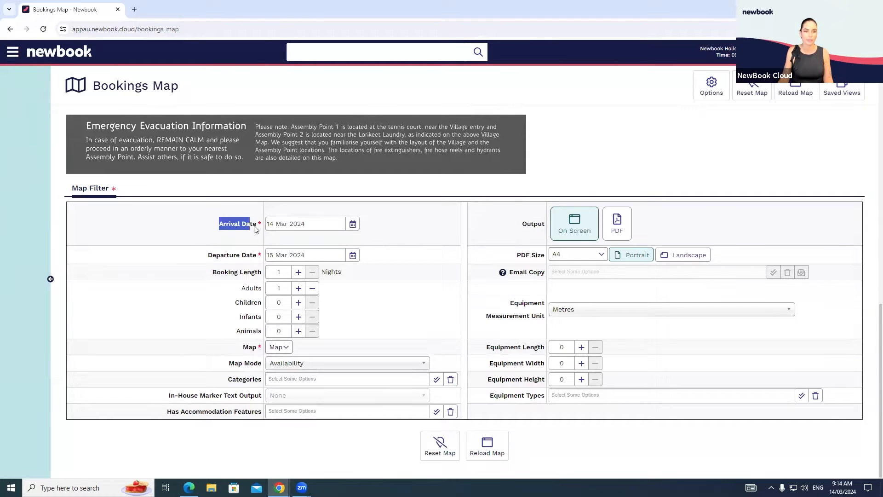
triple_click(205, 260)
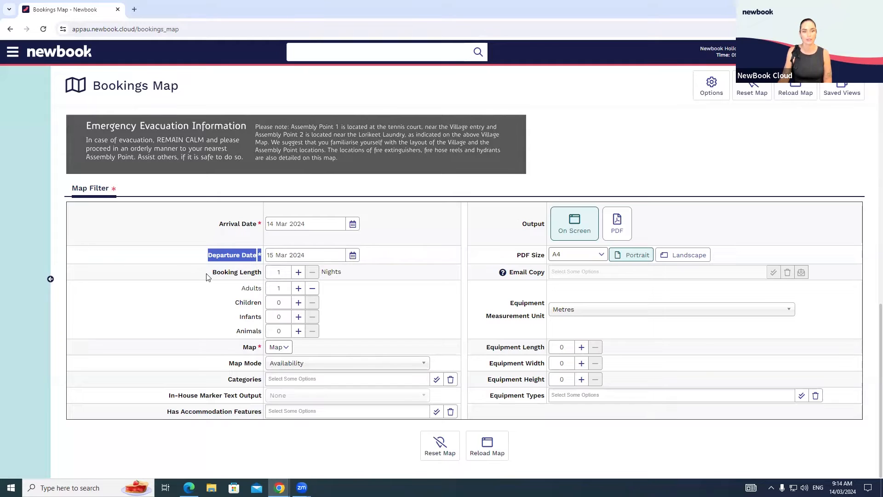
Set the map filter's booking length to 3 nights.
left_click(268, 272)
type("3")
left_click(370, 274)
Set the map filter's equipment length to 15 metres and reload the map.
left_click_drag(242, 289, 258, 302)
left_click_drag(481, 348, 536, 348)
left_click(558, 349)
type("1")
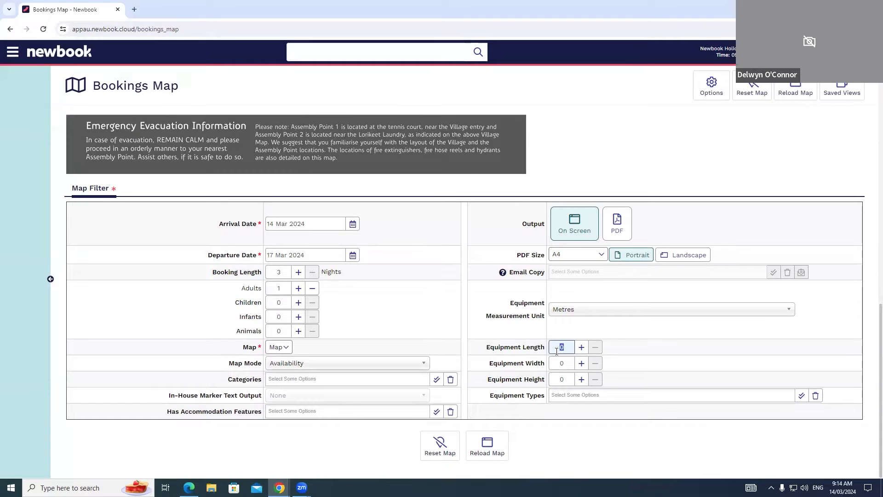
type("5")
left_click(648, 356)
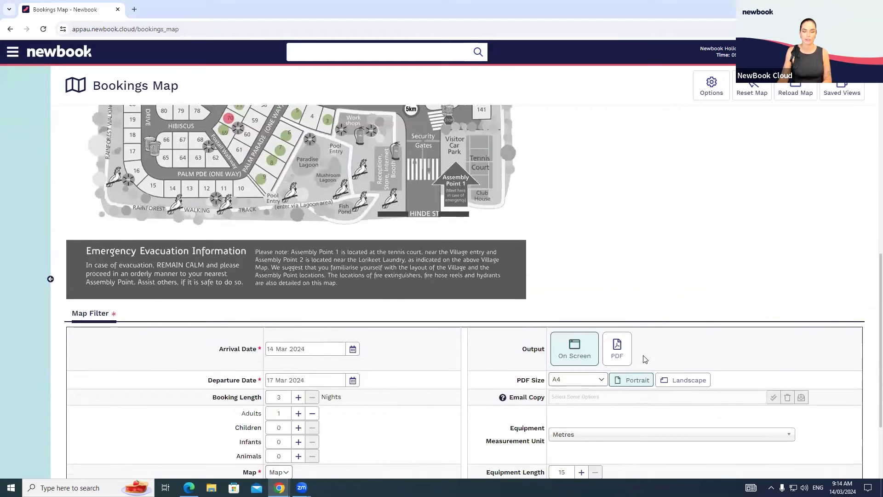
scroll(646, 358, "down", 3)
left_click(502, 442)
Check the map's site availability and add Unpowered Sites 76, at map position 31, to a new bookings group.
scroll(559, 304, "down", 1)
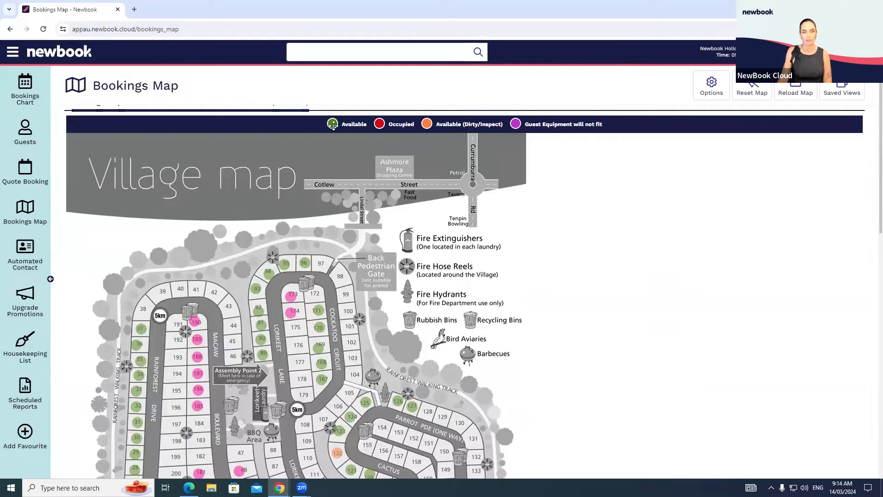
scroll(373, 177, "down", 1)
scroll(372, 176, "up", 1)
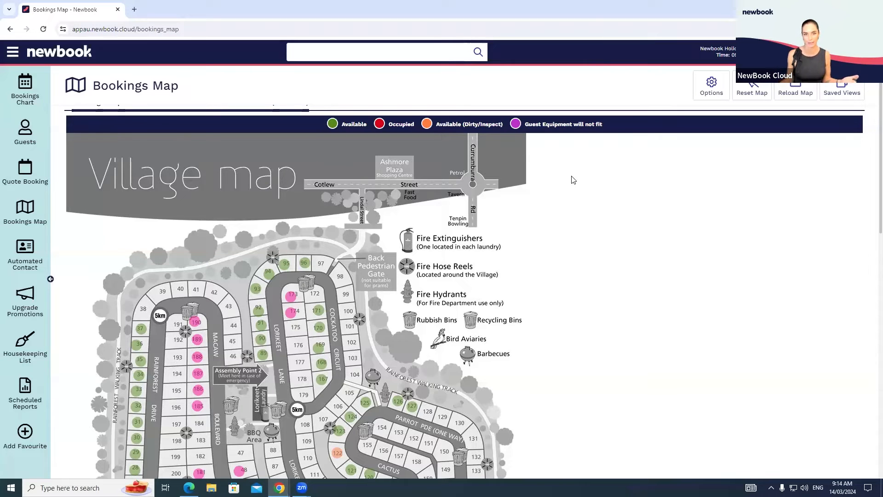
scroll(577, 225, "down", 3)
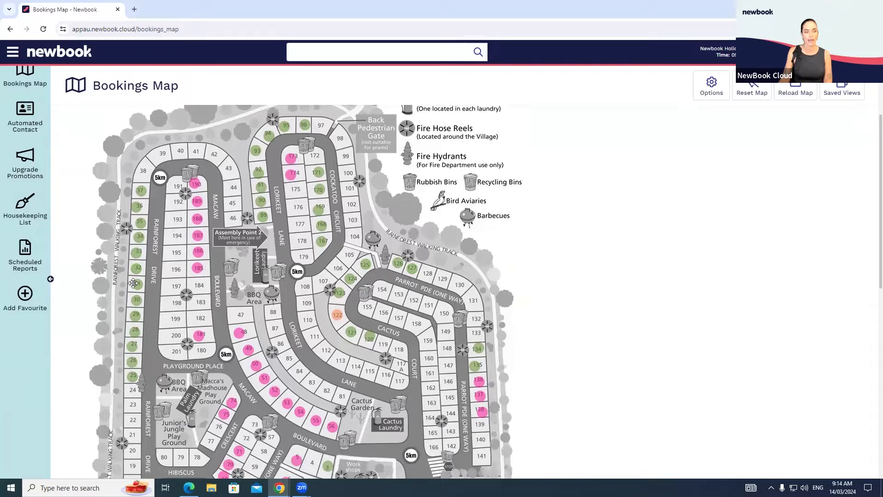
left_click(136, 284)
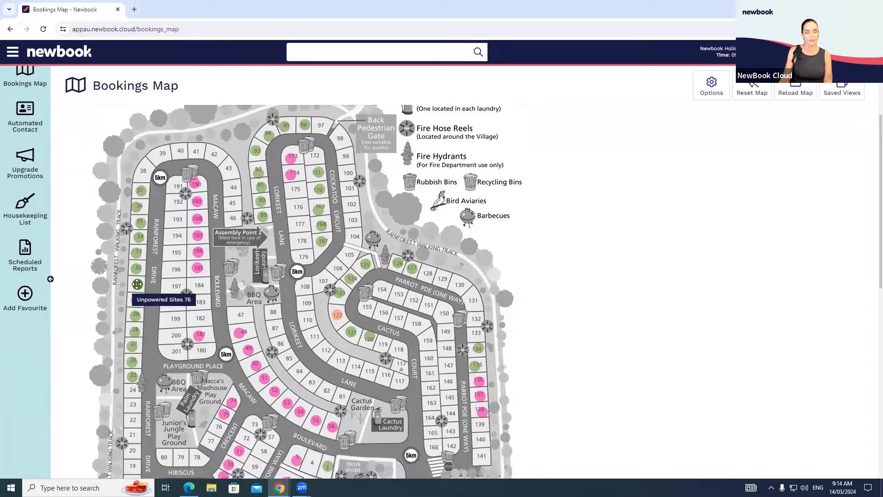
scroll(180, 349, "down", 1)
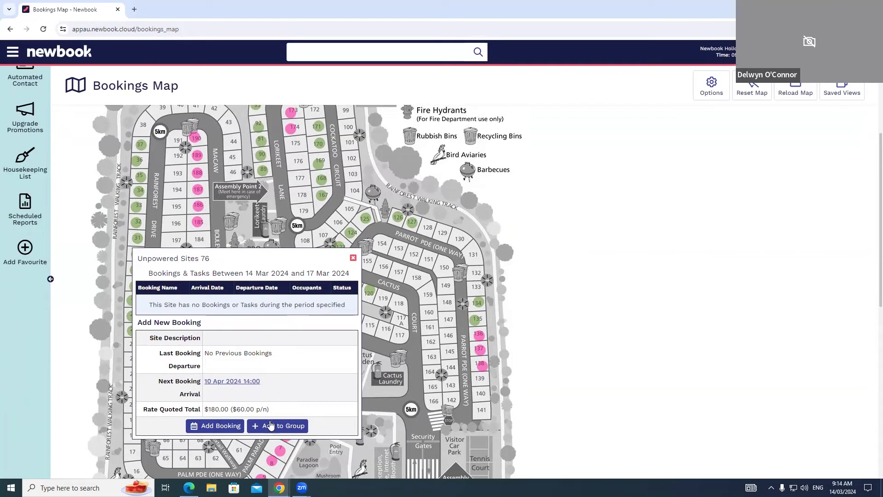
left_click(270, 428)
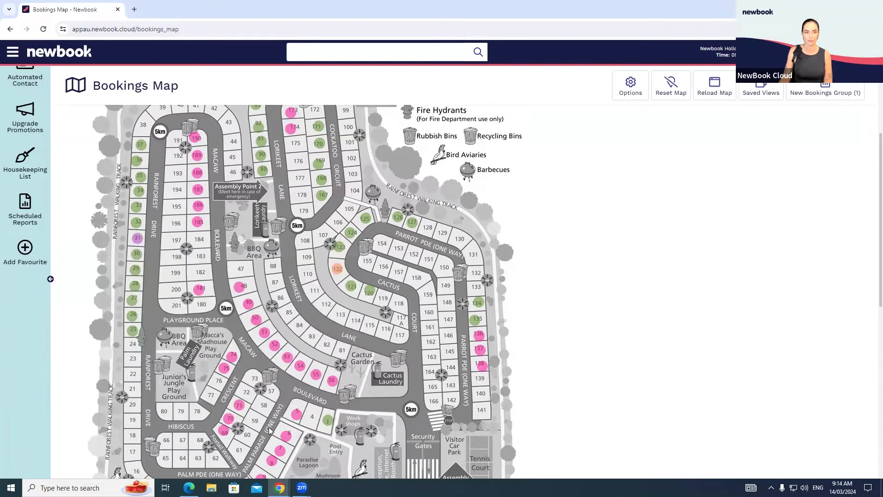
Add Unpowered Sites 71, at map position 30, and the available site at map position 29 to the bookings group.
left_click(134, 255)
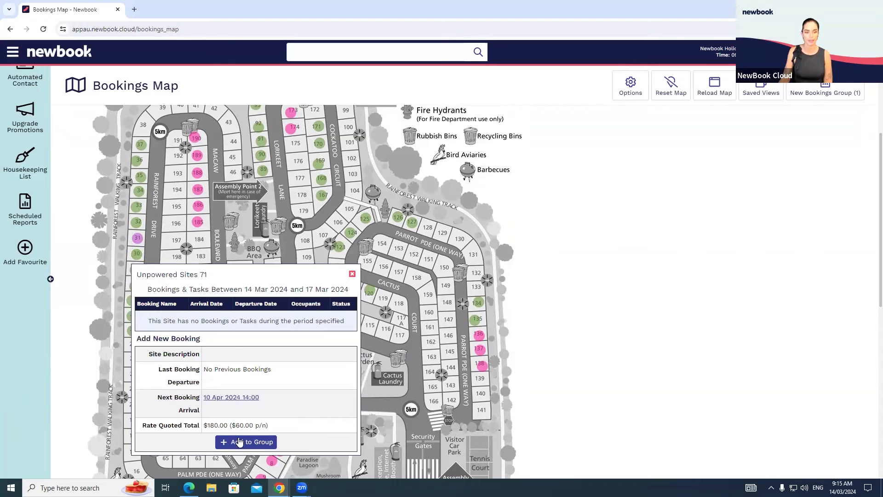
left_click(240, 441)
left_click(134, 268)
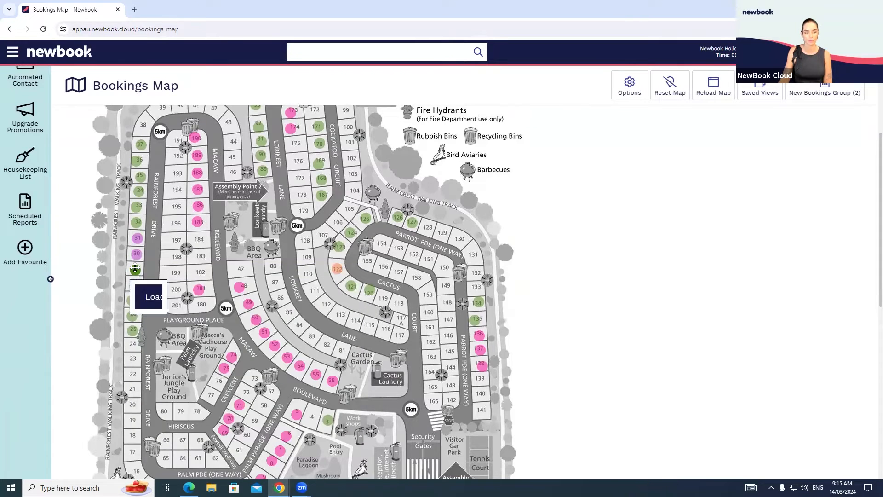
left_click(233, 458)
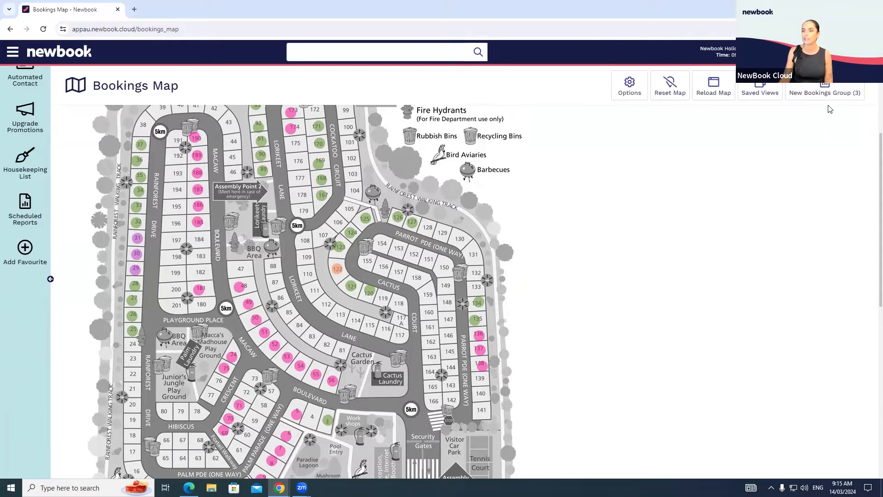
Open the new bookings group with the three selected sites and assign the existing guest as its group guest contact.
left_click(828, 91)
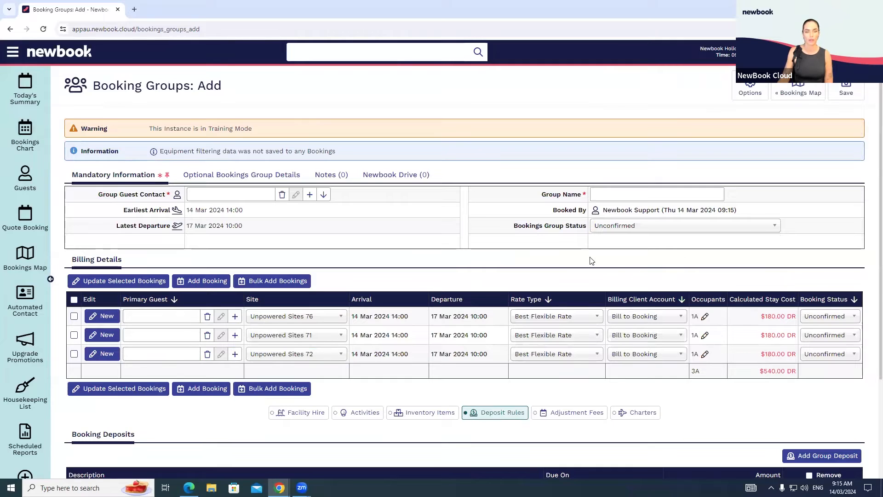
left_click_drag(233, 90, 91, 88)
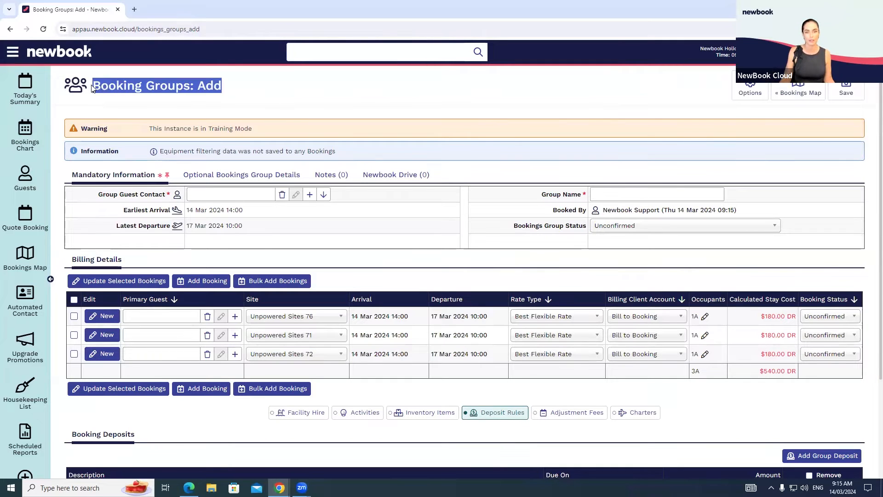
left_click(218, 195)
type("bobby br")
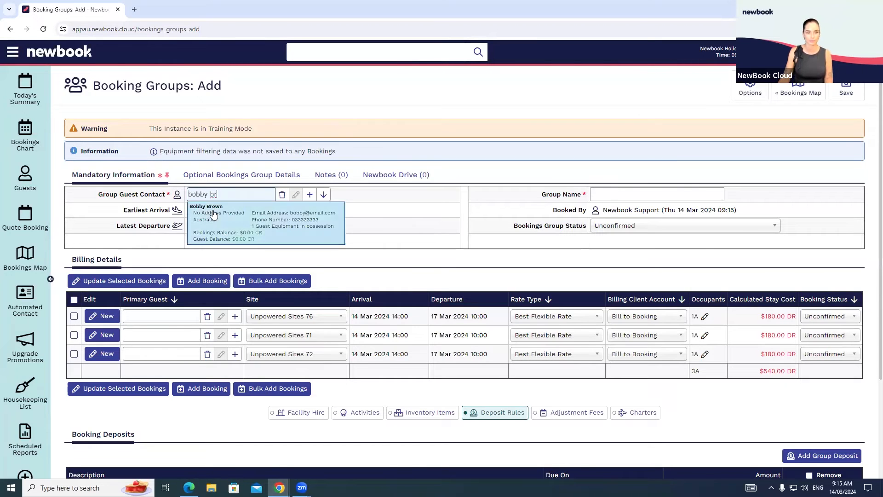
left_click(212, 215)
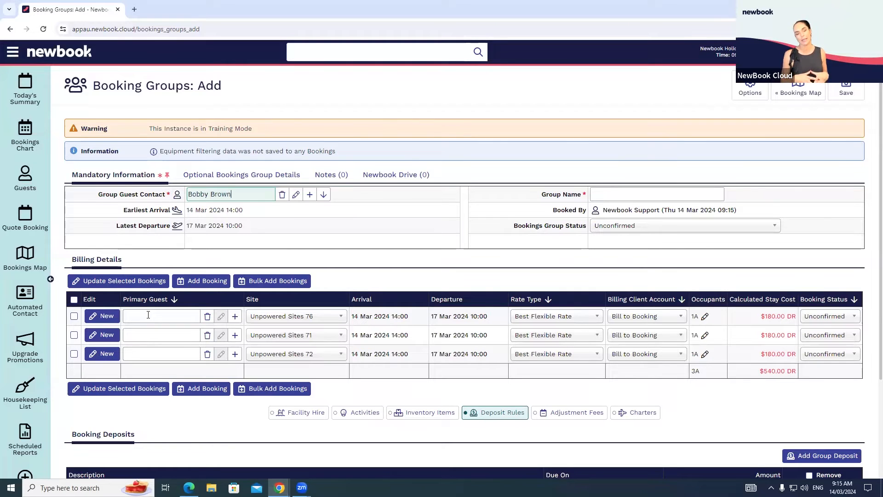
Assign the group contact as the primary guest of the Unpowered Sites 76 booking.
left_click(153, 316)
type("bobby")
left_click(198, 332)
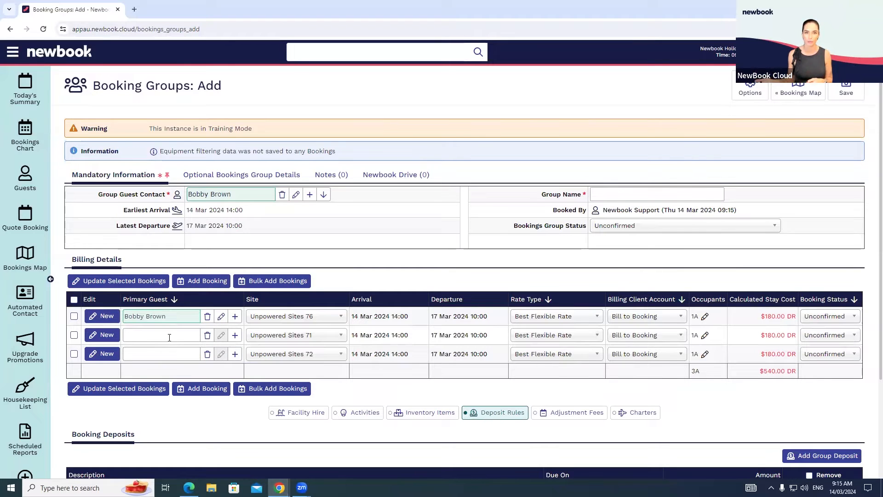
Name the group with the contact's full name followed by "Group March 2024" and save the bookings group.
left_click(628, 194)
left_click_drag(241, 194, 187, 194)
key("ctrl+c")
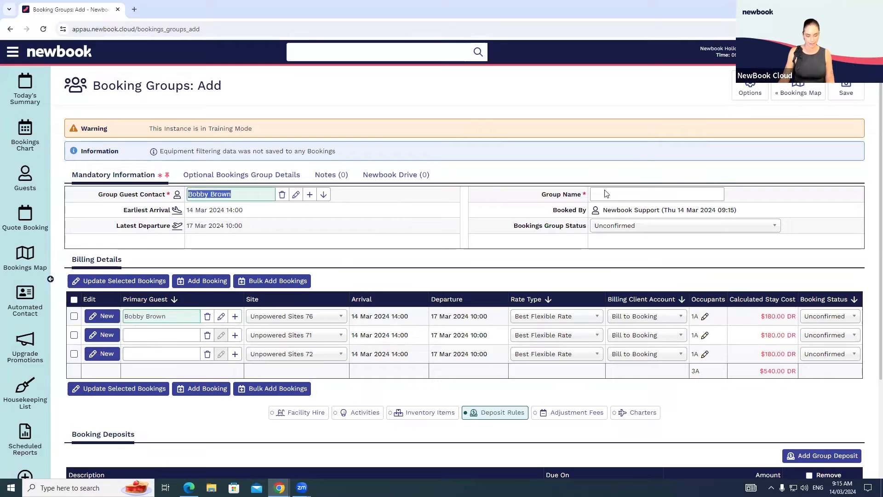
left_click(661, 194)
key("ctrl+v")
type("G")
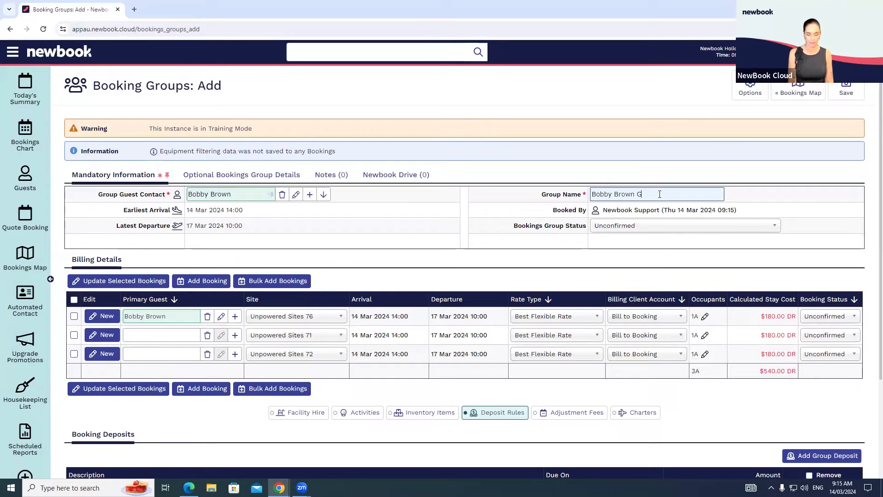
type("roup Ma")
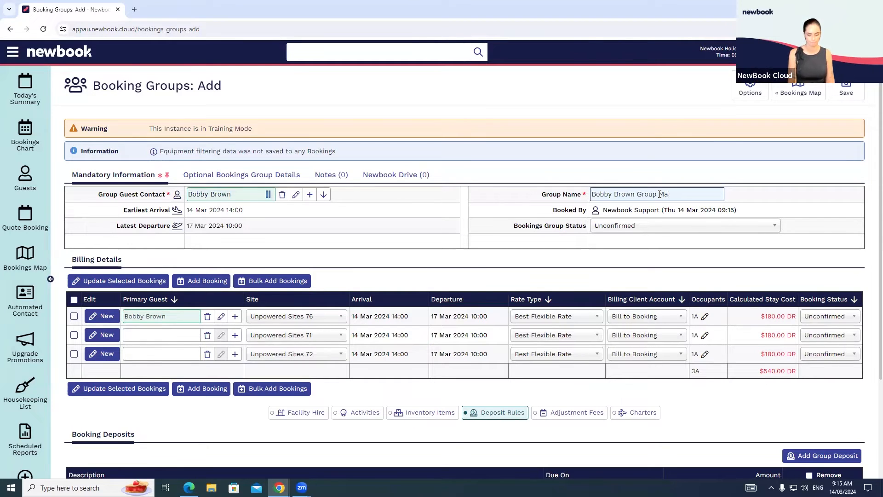
type("rch 2024")
left_click(826, 133)
left_click(846, 88)
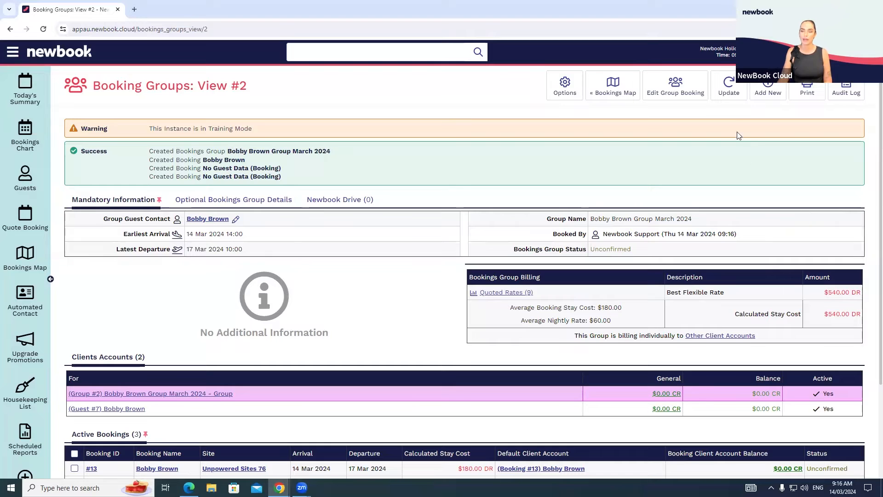
Open the group's Bulk Guest Edit and examine the occupants, template download, CSV prefill and guest name columns.
left_click(731, 96)
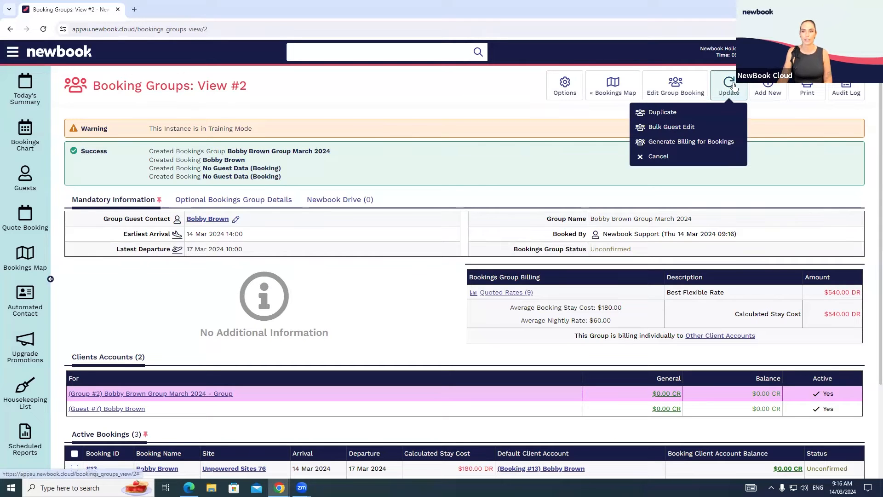
left_click(680, 133)
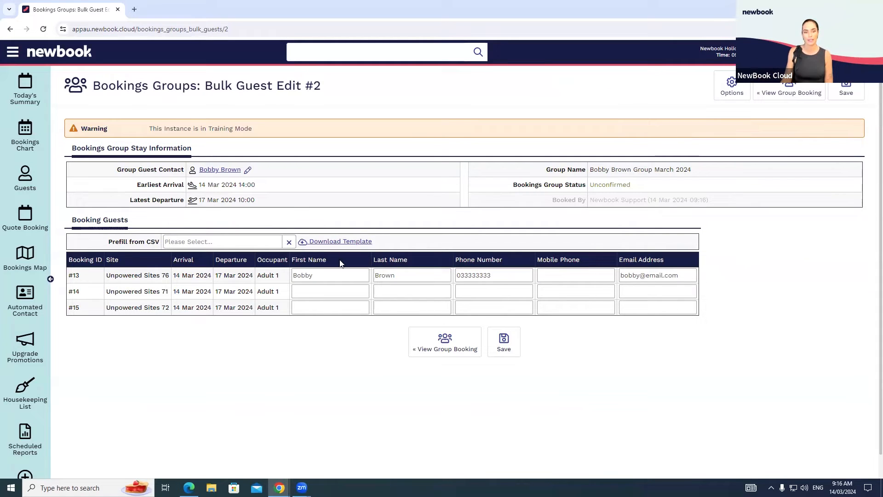
left_click_drag(261, 291, 272, 307)
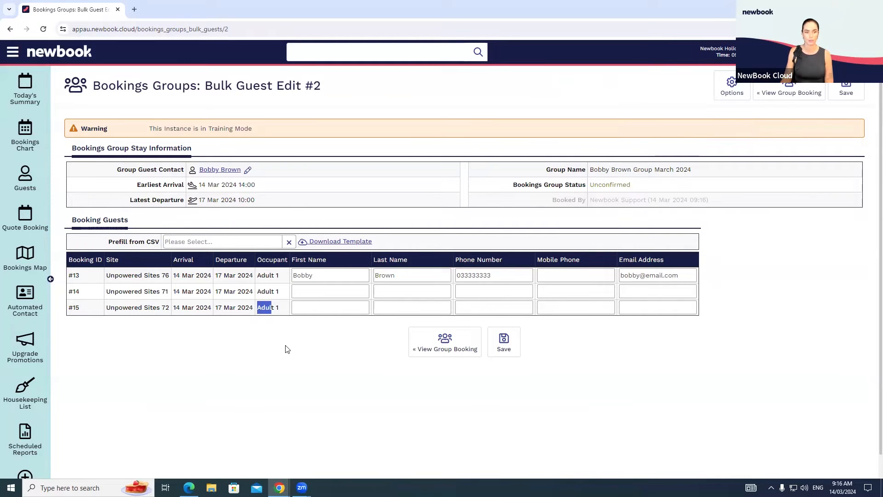
left_click(375, 243)
left_click_drag(375, 244, 309, 246)
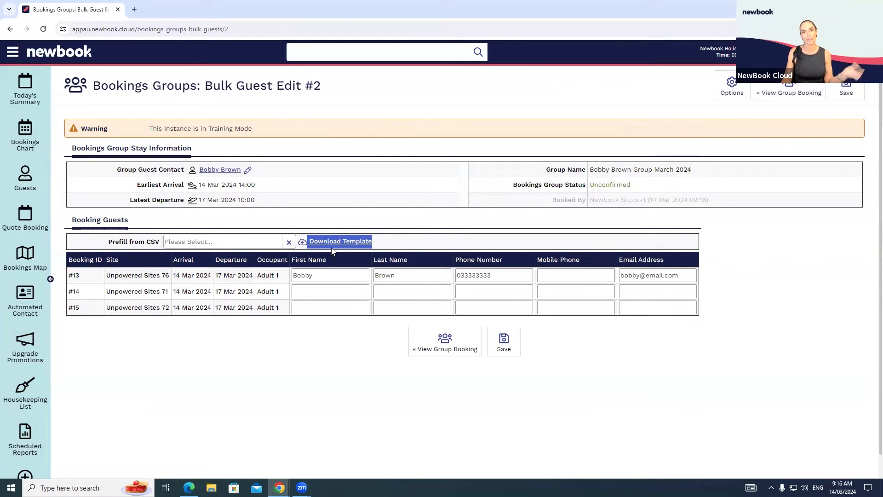
left_click_drag(105, 247, 174, 237)
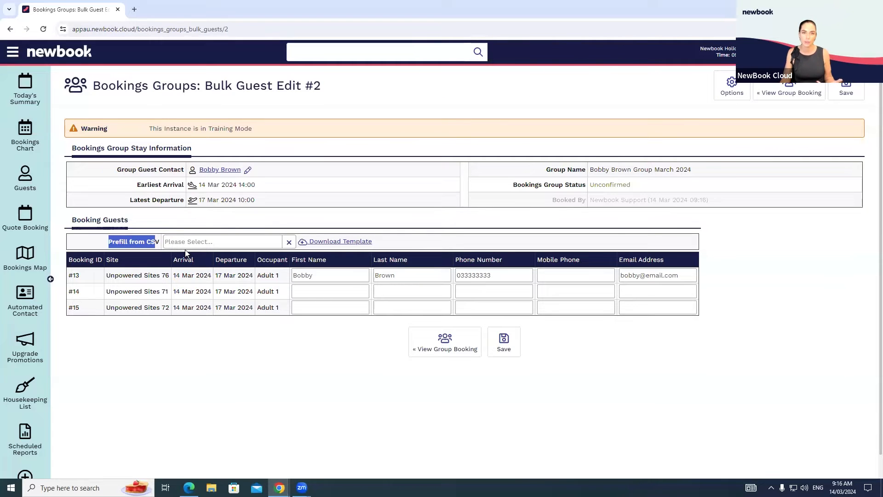
left_click_drag(300, 259, 323, 260)
left_click_drag(381, 259, 404, 261)
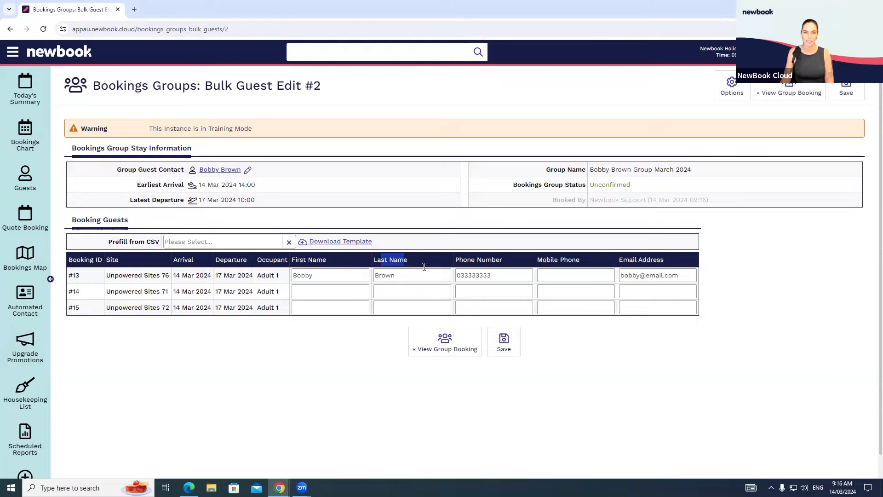
left_click(427, 244)
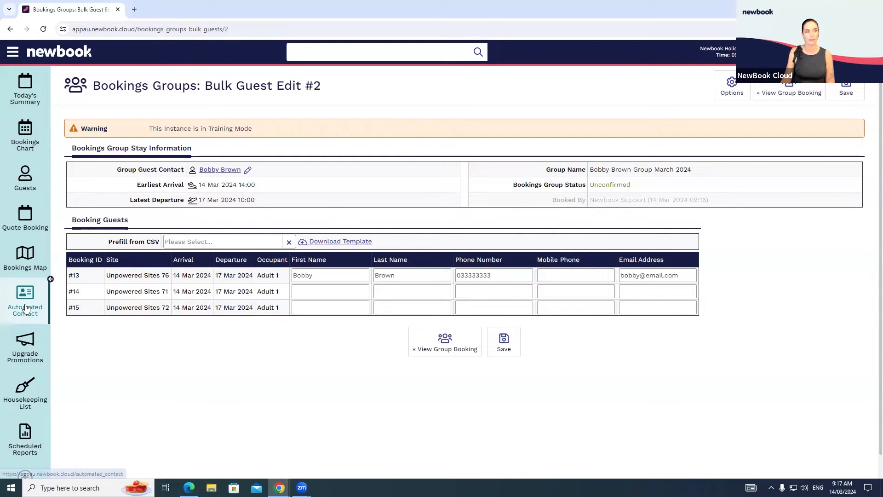
Open the Contact Templates list and search it for "welcome letter".
left_click(13, 53)
type("contac")
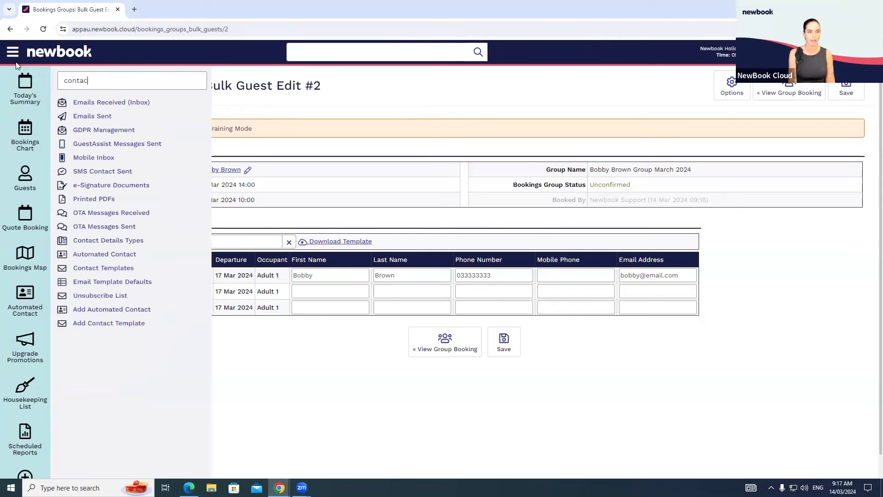
left_click(94, 268)
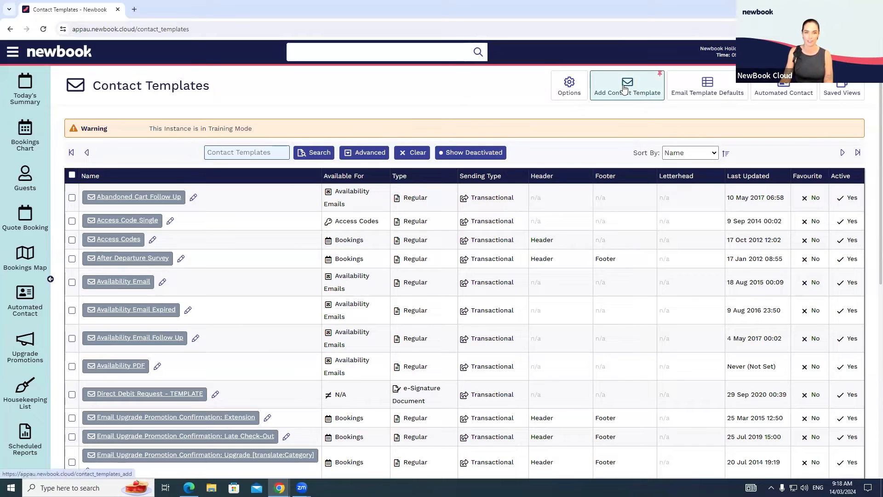
left_click(229, 153)
type("welcome letter")
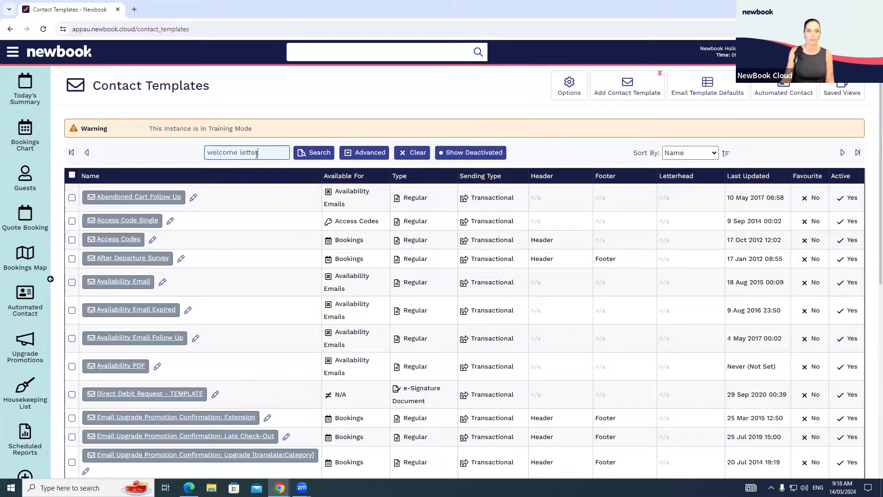
left_click(312, 155)
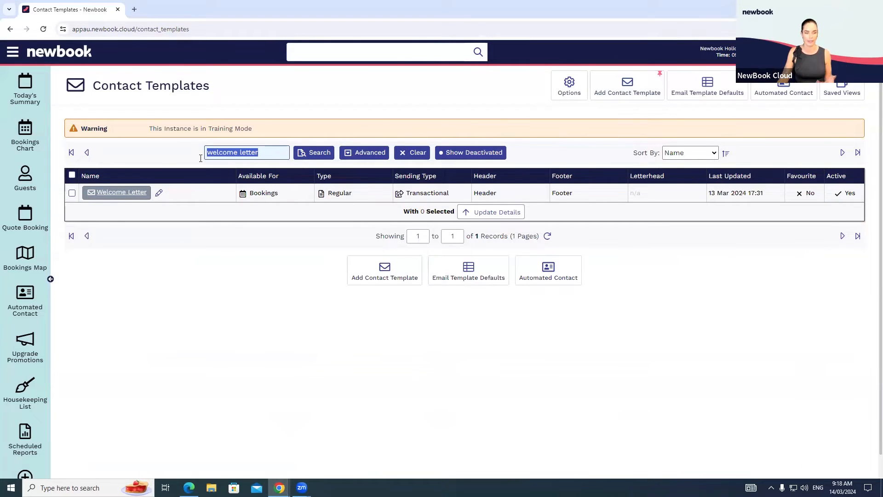
Open the Welcome Letter template and examine the activities purchase link in its body content.
left_click(127, 194)
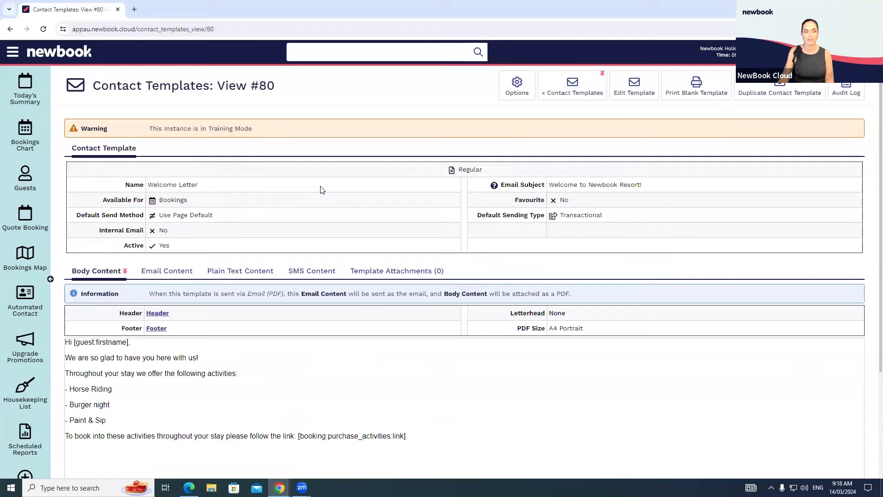
scroll(313, 224, "down", 1)
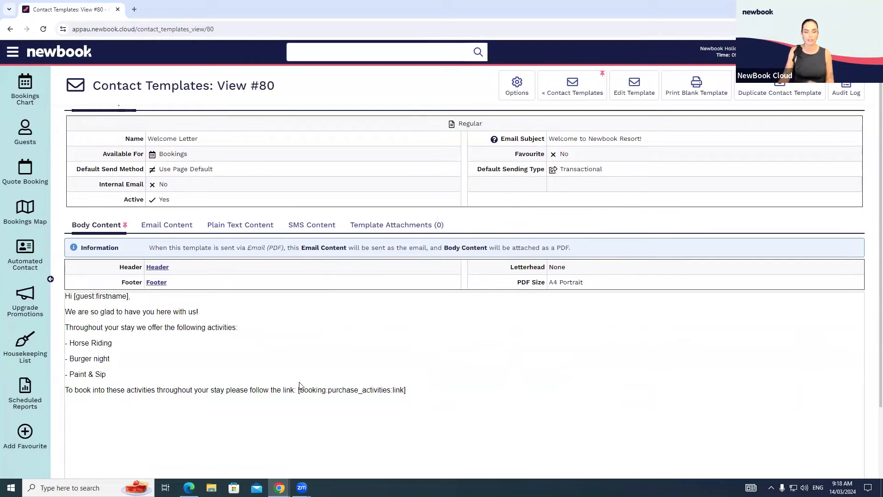
left_click_drag(294, 389, 436, 388)
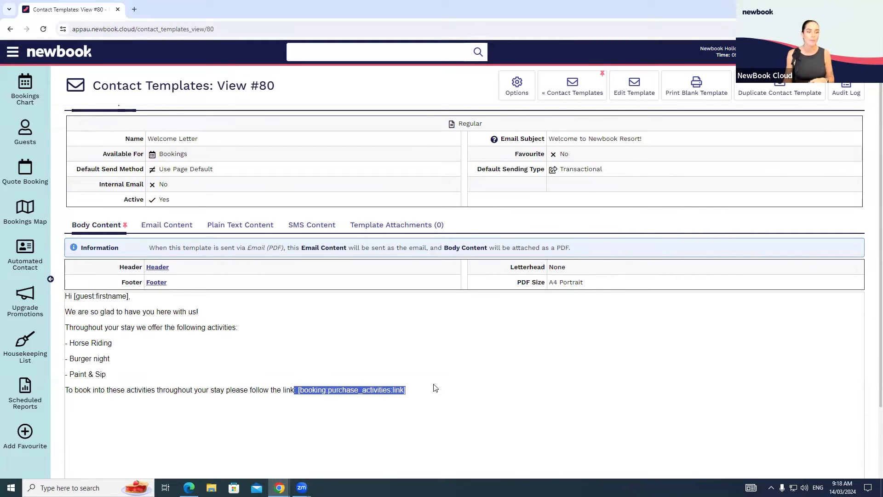
Start a new automated contact for bookings and name it "Welcome Letter".
left_click(19, 260)
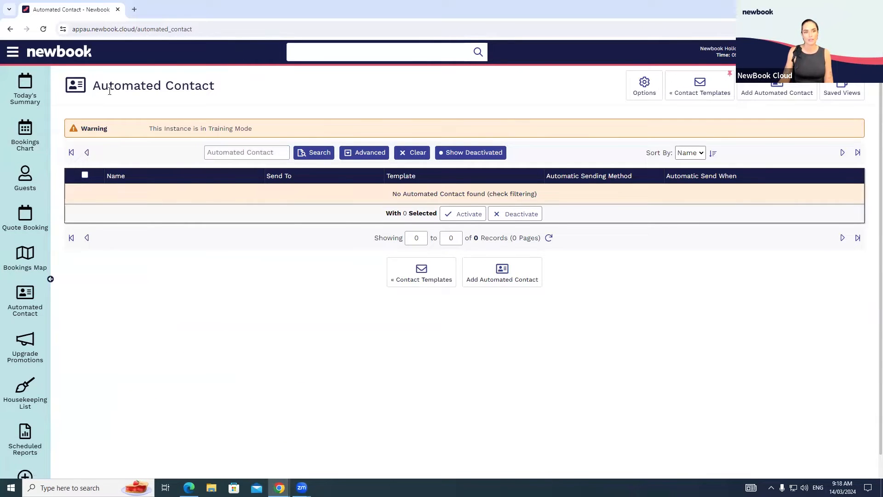
left_click_drag(102, 100, 259, 102)
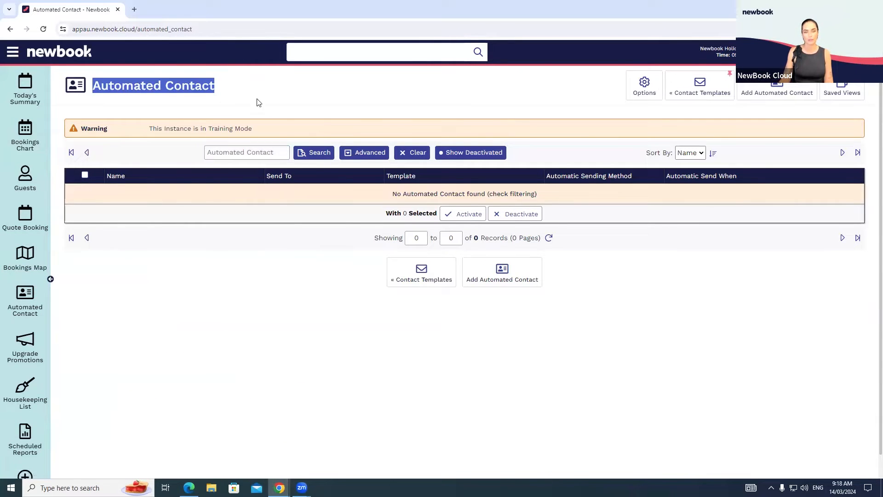
left_click(774, 94)
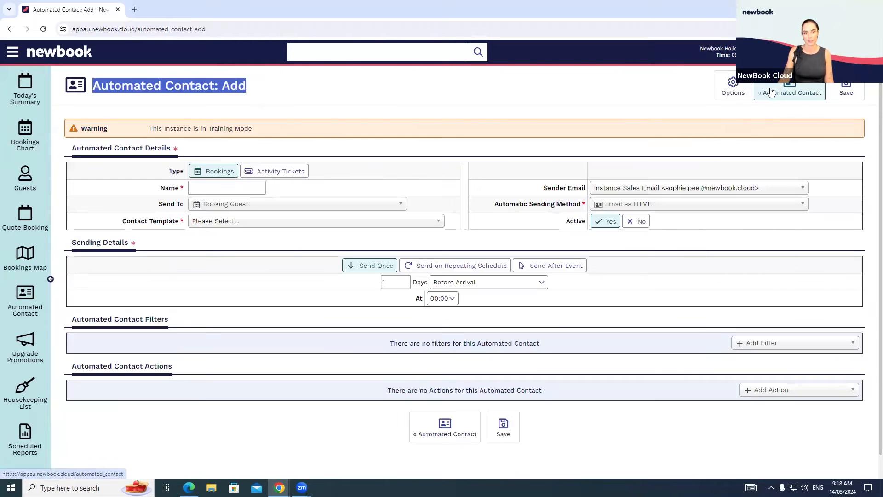
left_click(203, 187)
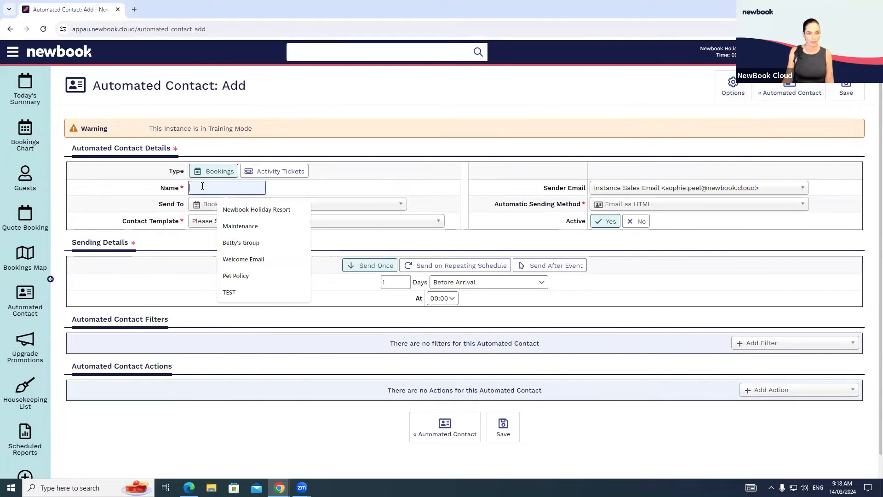
left_click(244, 260)
double_click(229, 188)
type("Letter")
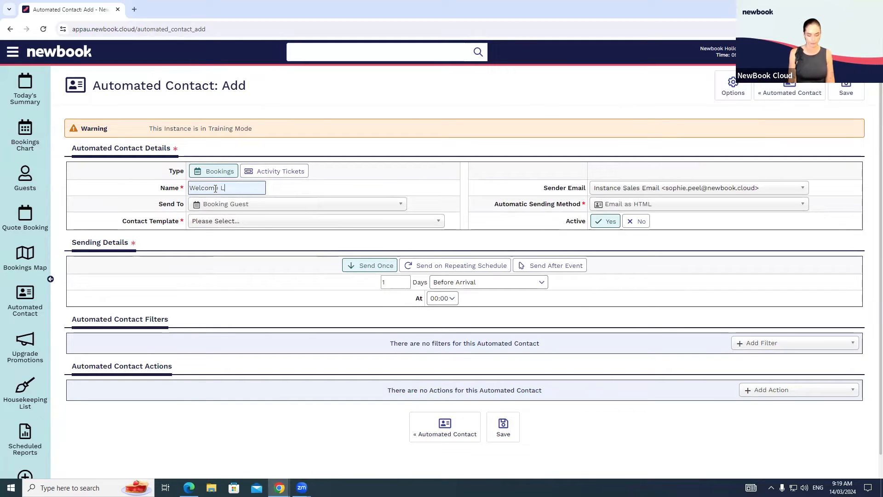
Choose Welcome Letter as the automated contact's contact template.
left_click_drag(121, 222, 188, 225)
left_click(213, 224)
type("welcome")
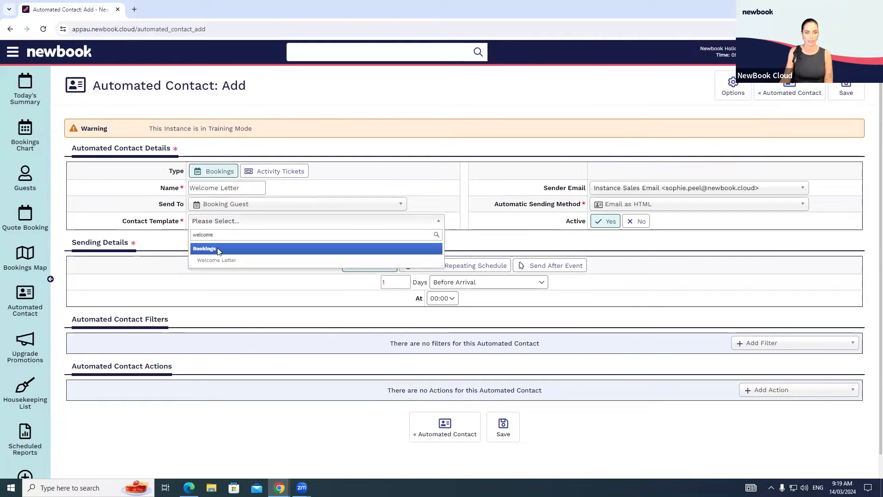
left_click(220, 260)
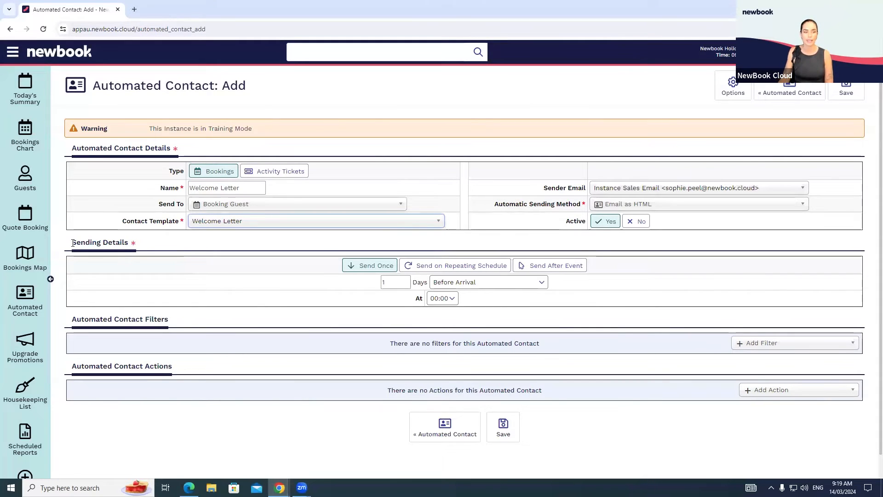
Schedule the automated contact to send once, 0 days before arrival, at 10:00.
mouse_move(131, 244)
left_mouse_down()
mouse_move(67, 244)
mouse_move(132, 243)
left_mouse_up()
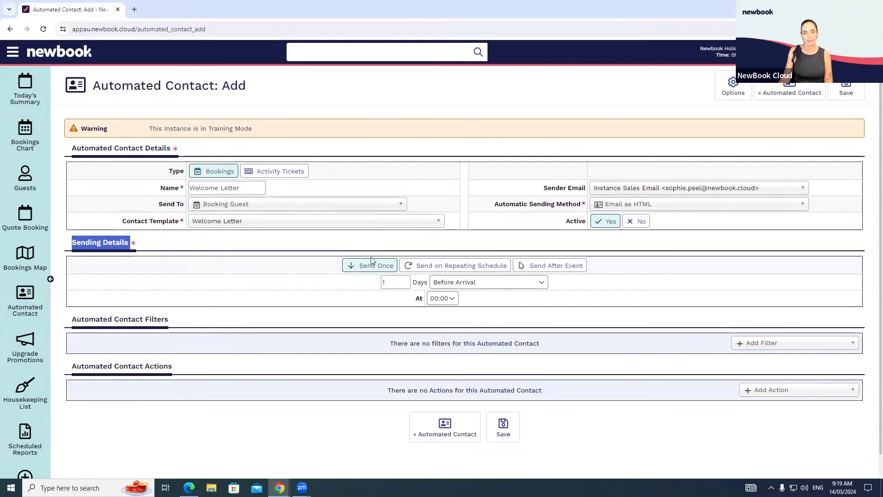
left_click_drag(390, 282, 370, 283)
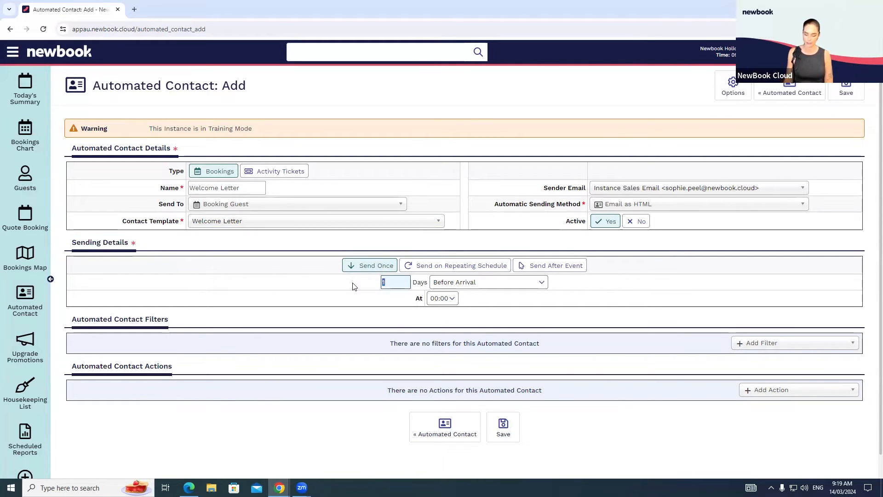
type("0")
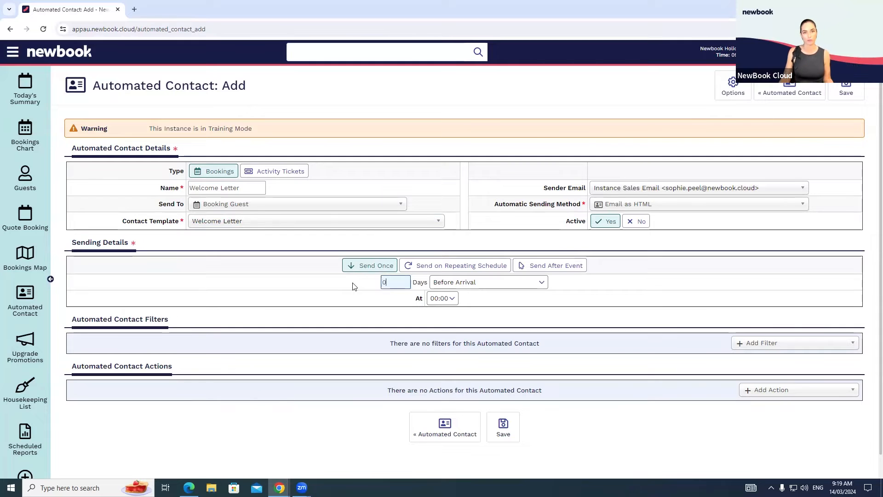
left_click(454, 299)
scroll(445, 405, "down", 3)
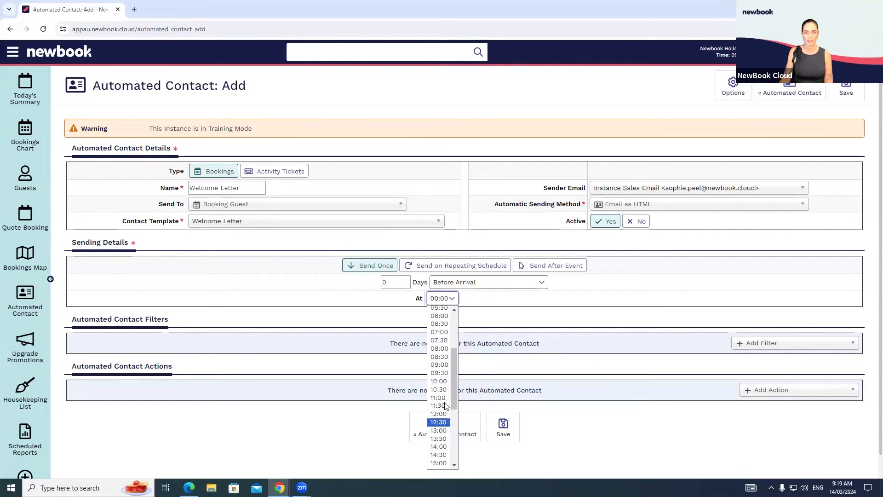
left_click(440, 381)
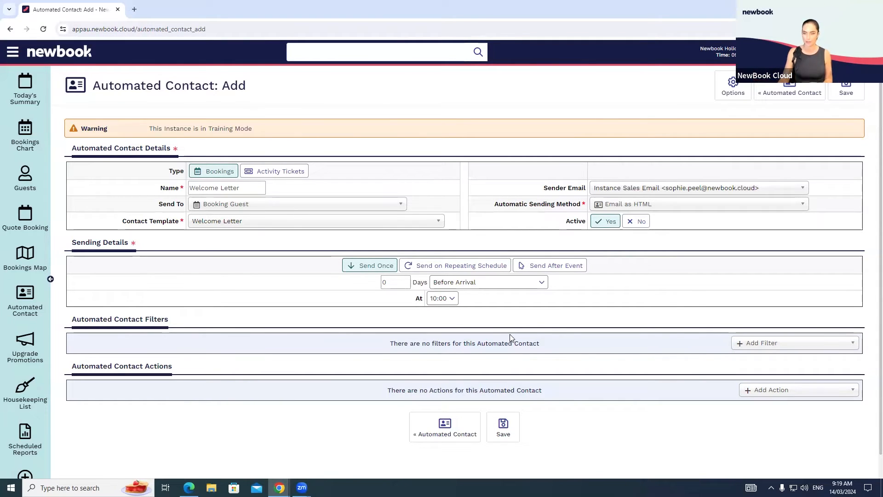
Add a Booking Status filter to the Welcome Letter automated contact that includes Confirmed and Unconfirmed bookings.
left_click(758, 348)
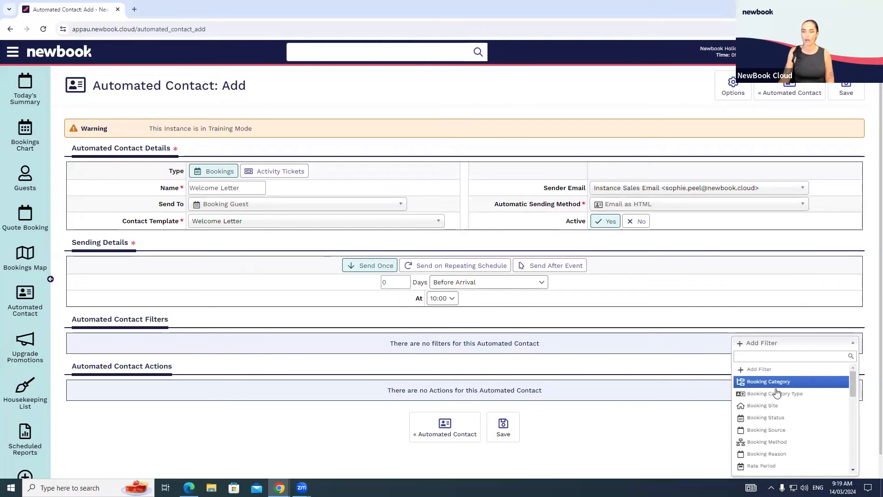
left_click(768, 418)
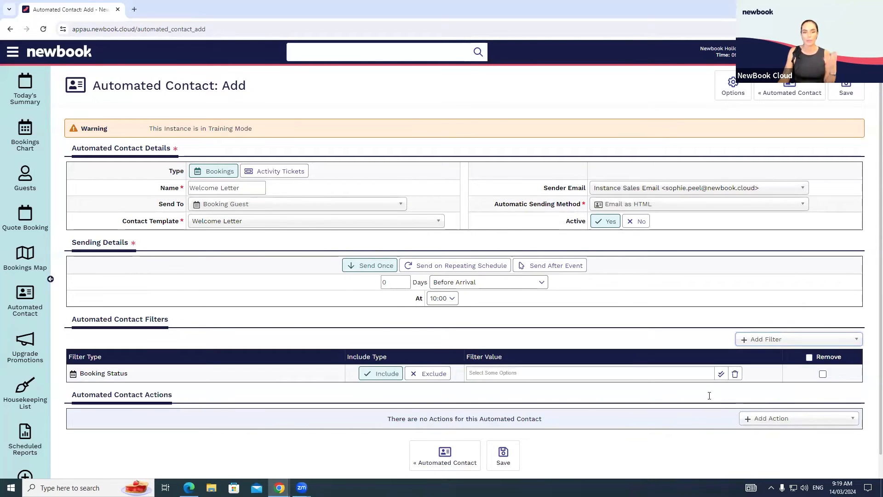
left_click(507, 373)
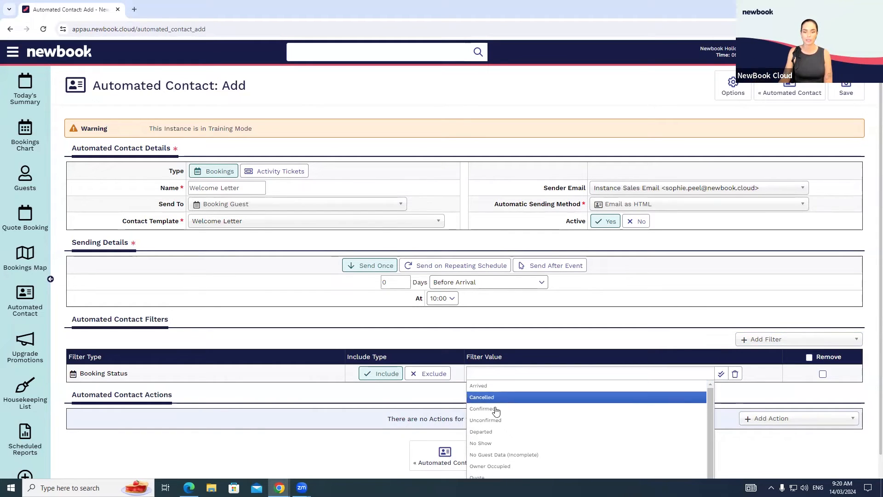
left_click(494, 414)
left_click(512, 374)
left_click(511, 421)
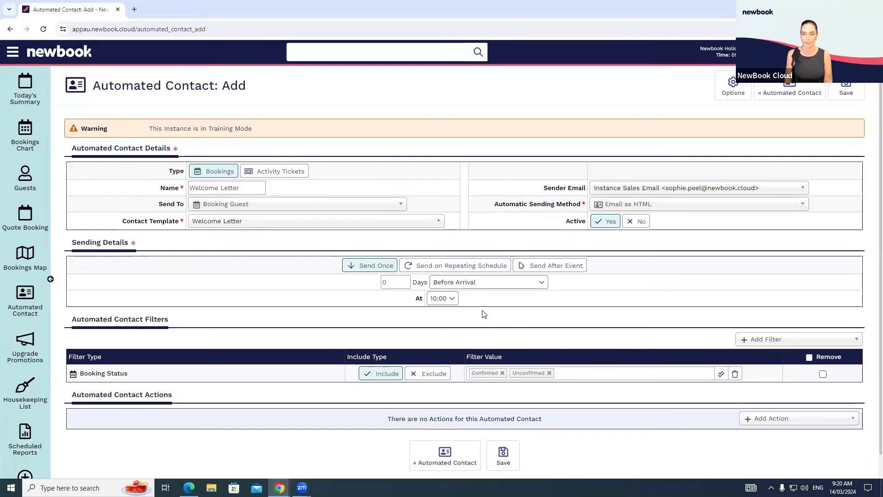
Add a Booking Category filter to the automated contact that includes Deluxe Cabin and Family Cabin.
left_click(758, 340)
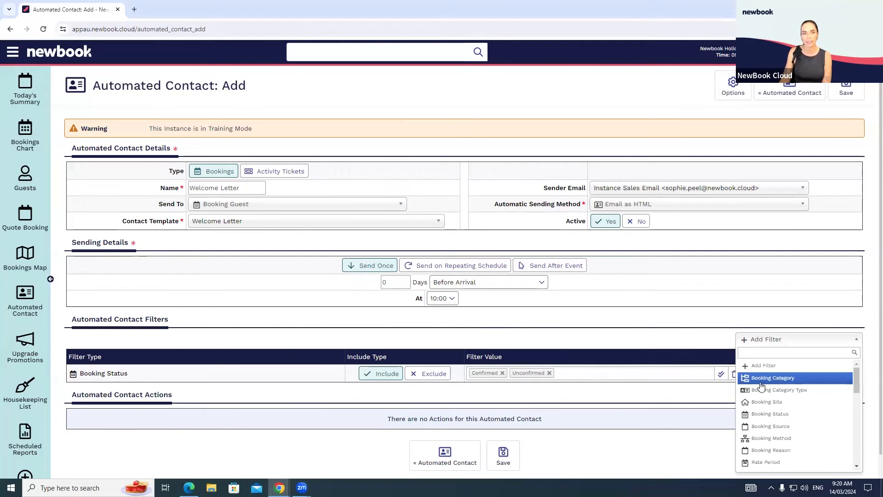
triple_click(150, 226)
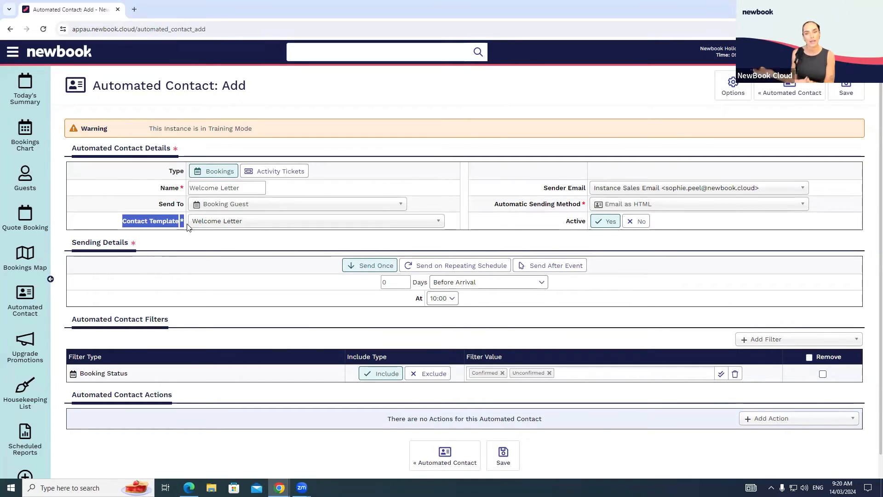
left_click(782, 344)
left_click(773, 385)
left_click(487, 390)
left_click(493, 404)
left_click(497, 392)
left_click(506, 416)
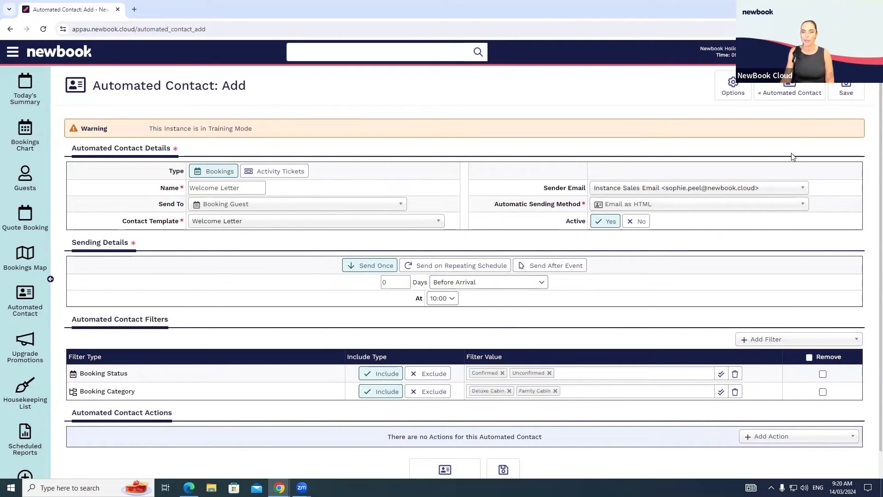
Save the Welcome Letter automated contact and review its contact template and Booking Category filter.
left_click(846, 88)
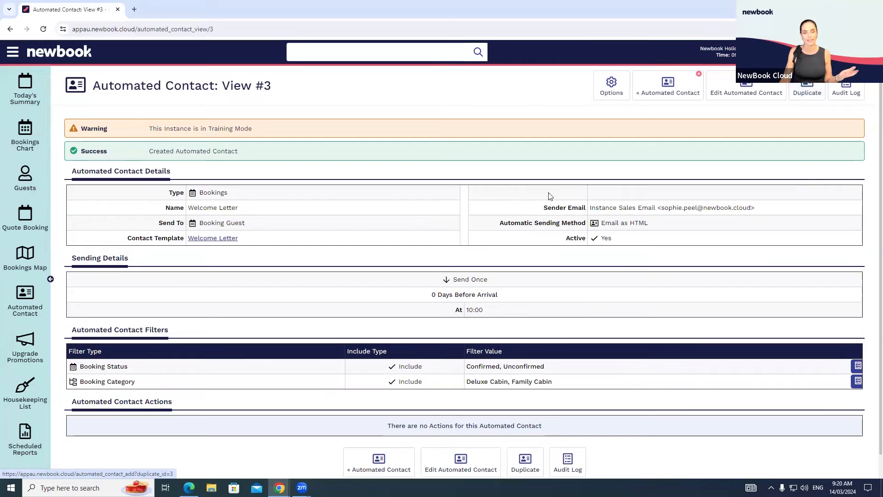
left_click_drag(121, 238, 191, 240)
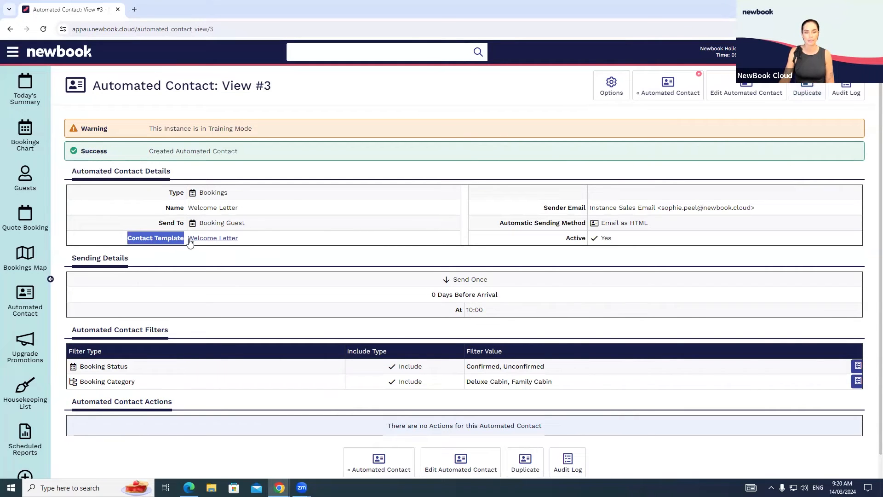
left_click_drag(98, 382, 168, 386)
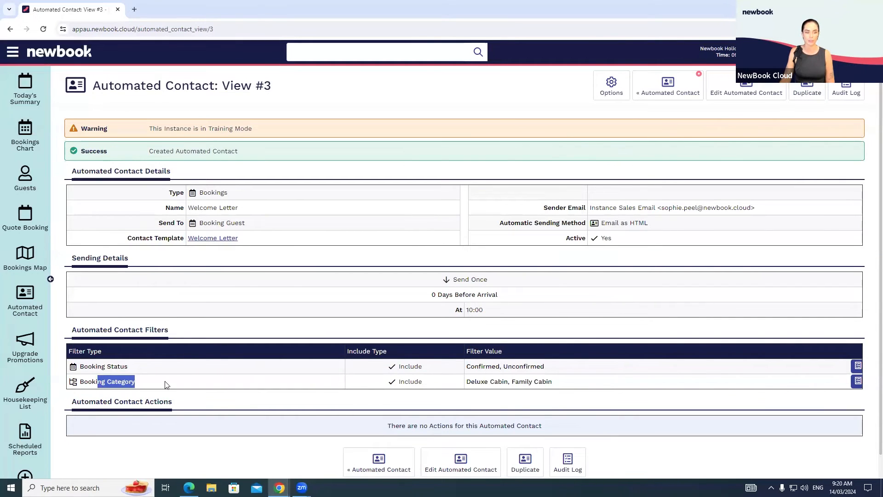
left_click_drag(469, 381, 576, 384)
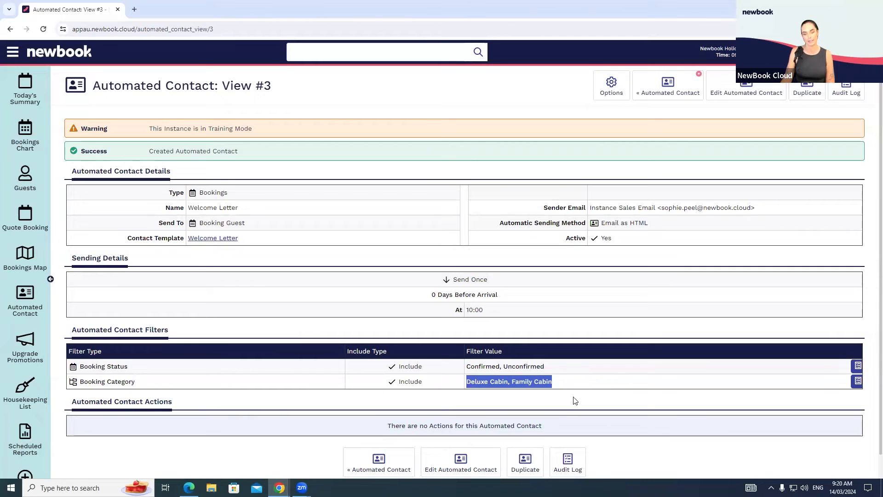
left_click(582, 420)
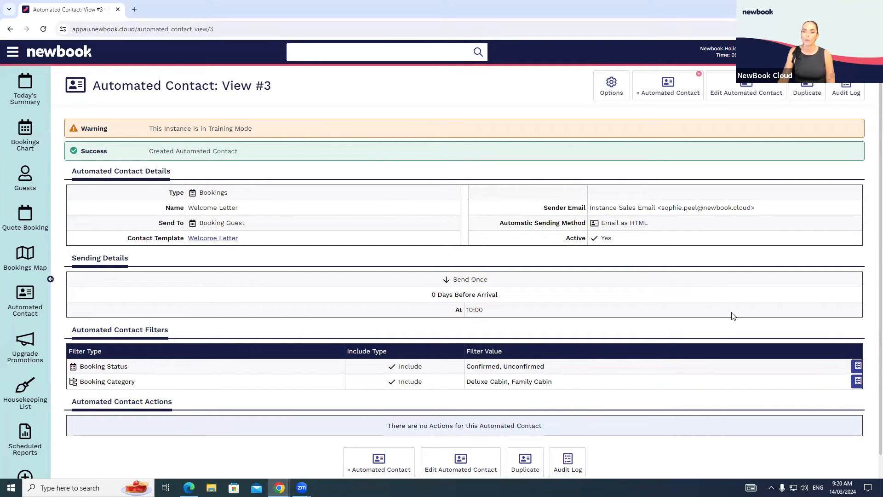
Return to the automated contacts list and start a new bookings contact named "Pet Policy".
left_click(669, 87)
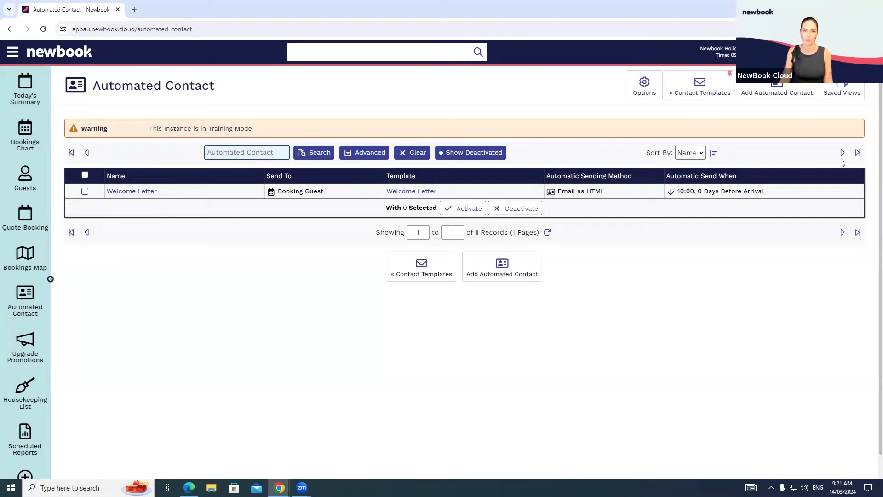
left_click(779, 92)
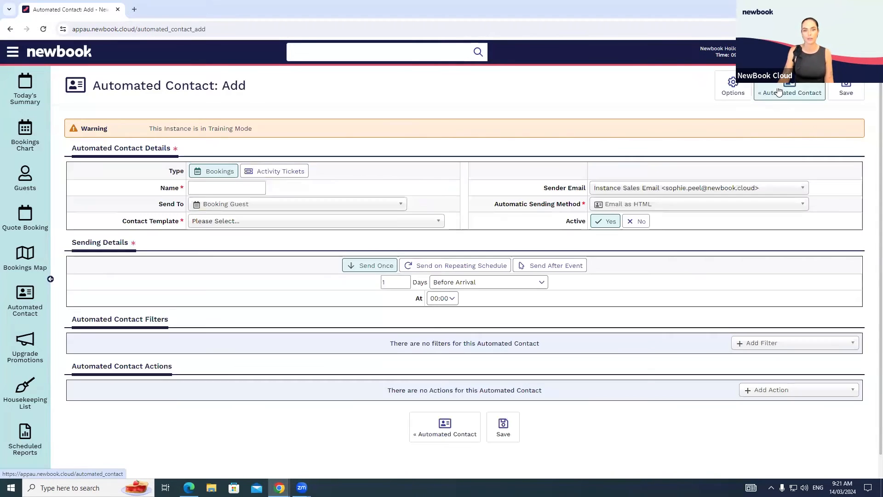
left_click(228, 189)
type("P")
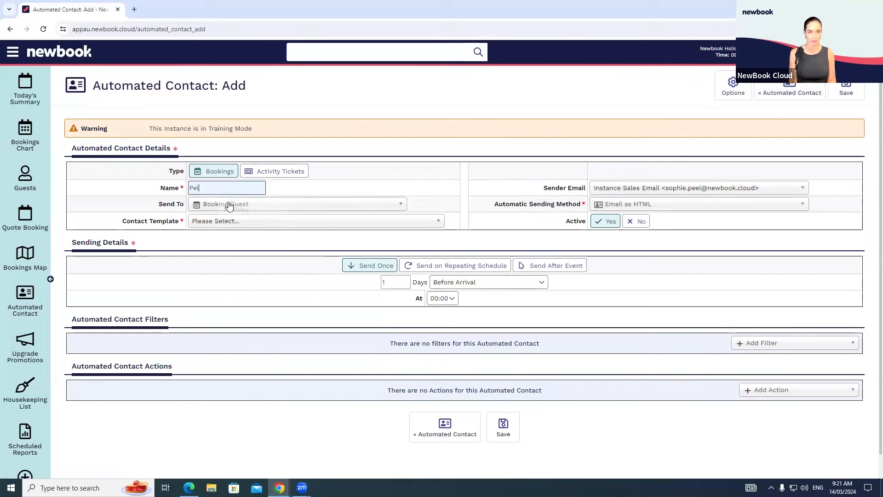
type("et Policy")
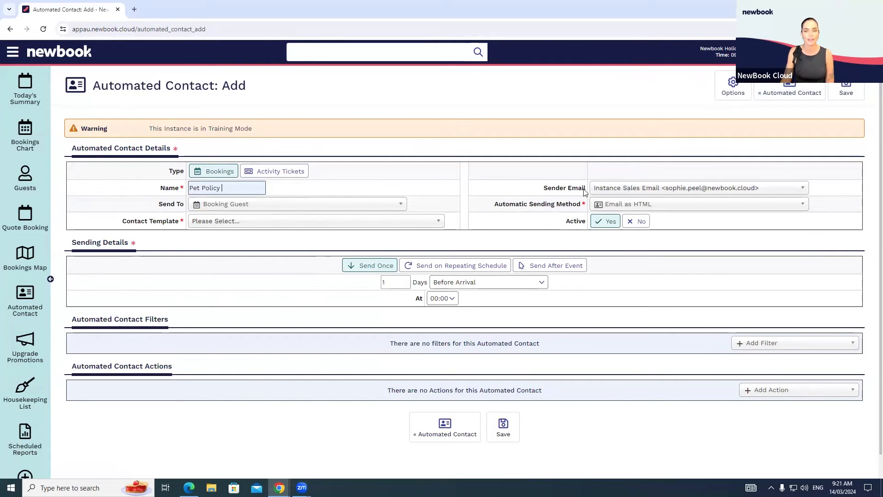
Set the Pet Policy contact's automatic sending method to Email Document for Signing and its contact template to Pet Agreement.
left_click_drag(492, 205, 598, 206)
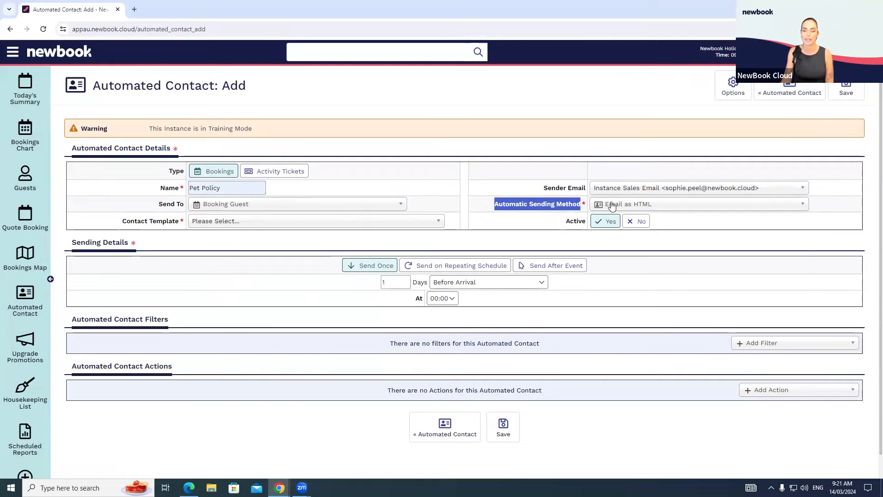
left_click(612, 206)
left_click(619, 268)
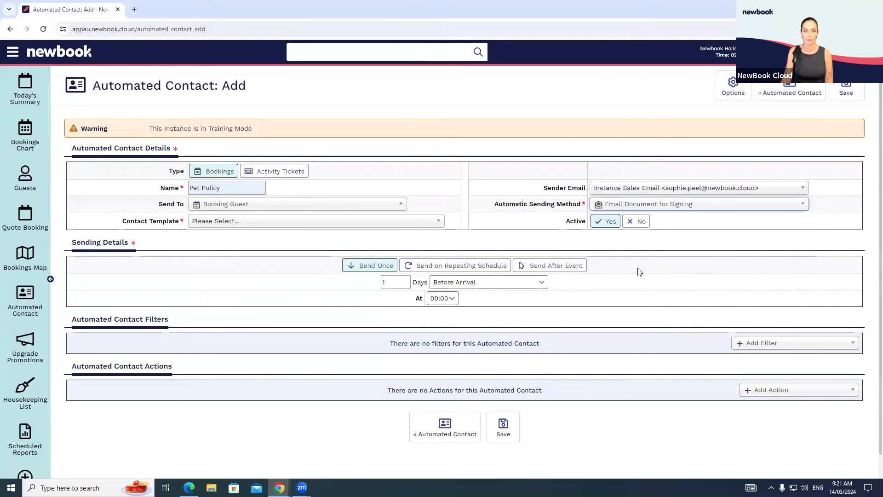
left_click(406, 221)
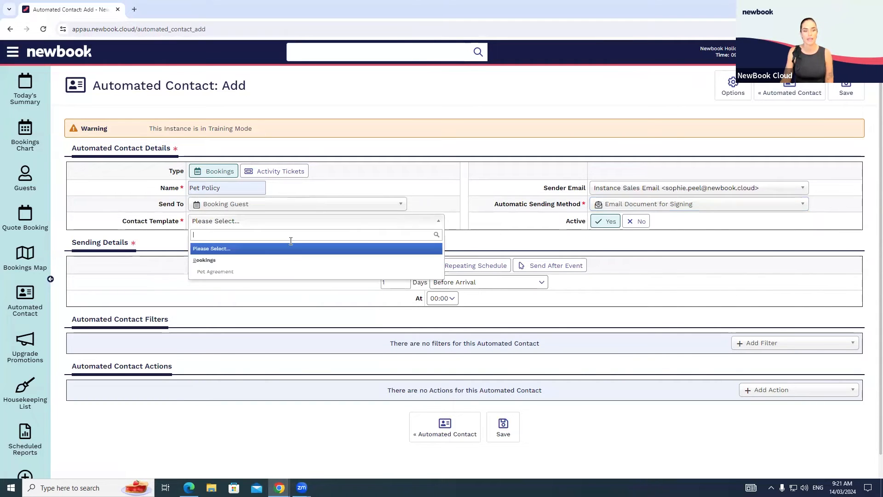
left_click(244, 276)
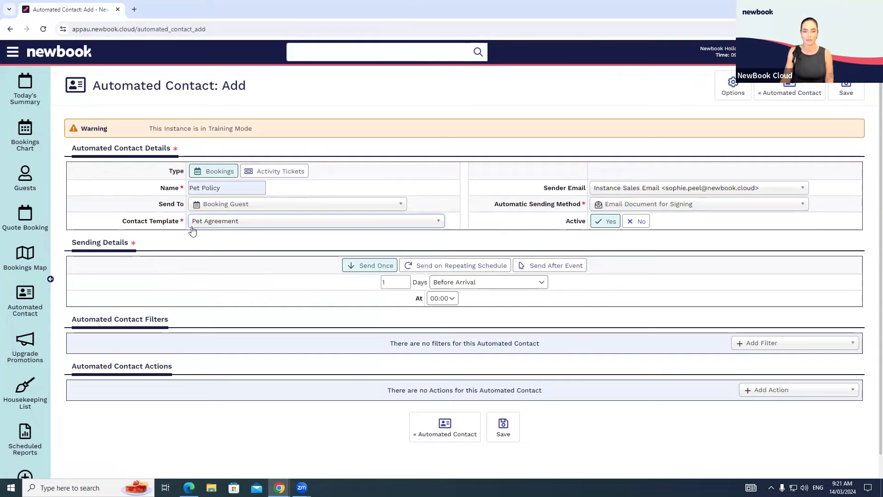
Schedule the Pet Policy contact to send 3 days before arrival at 09:00.
double_click(387, 282)
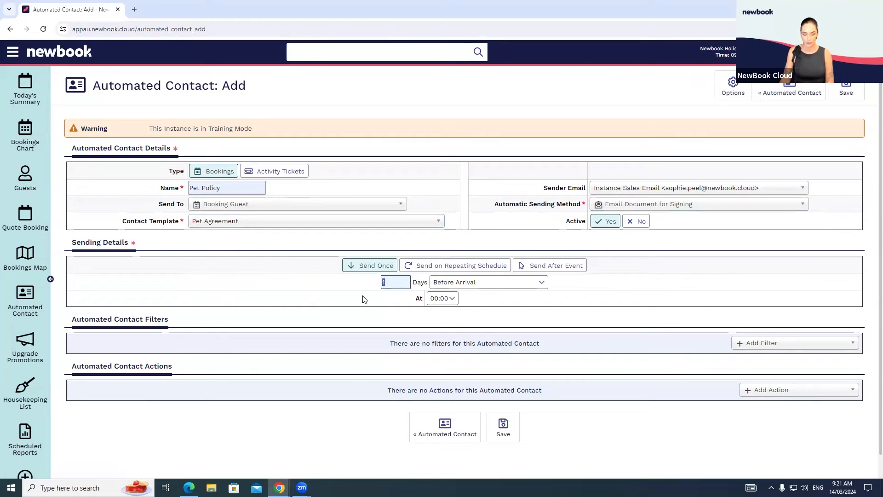
type("3")
left_click(455, 299)
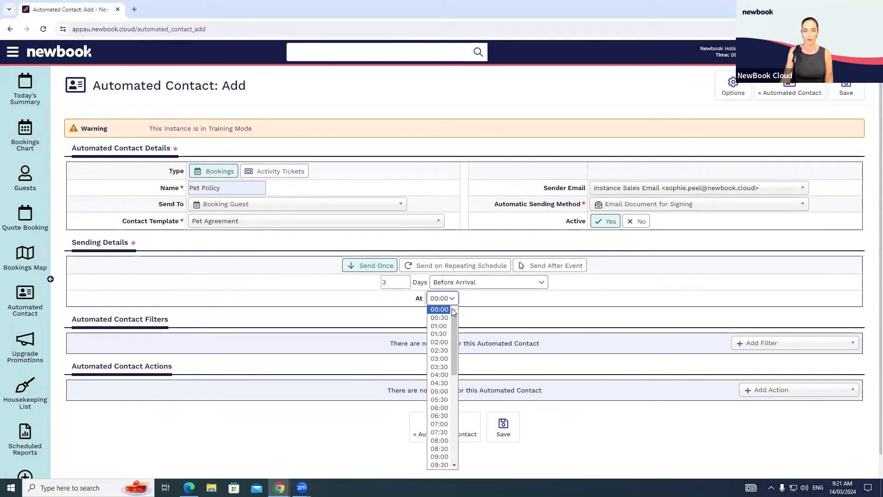
left_click(441, 456)
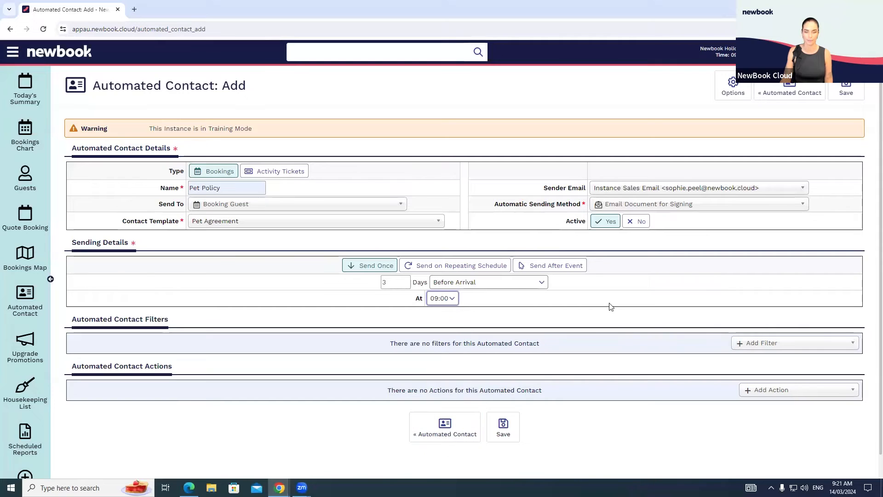
Filter the Pet Policy contact by Booking Status, including Confirmed and Unconfirmed bookings.
left_click(774, 344)
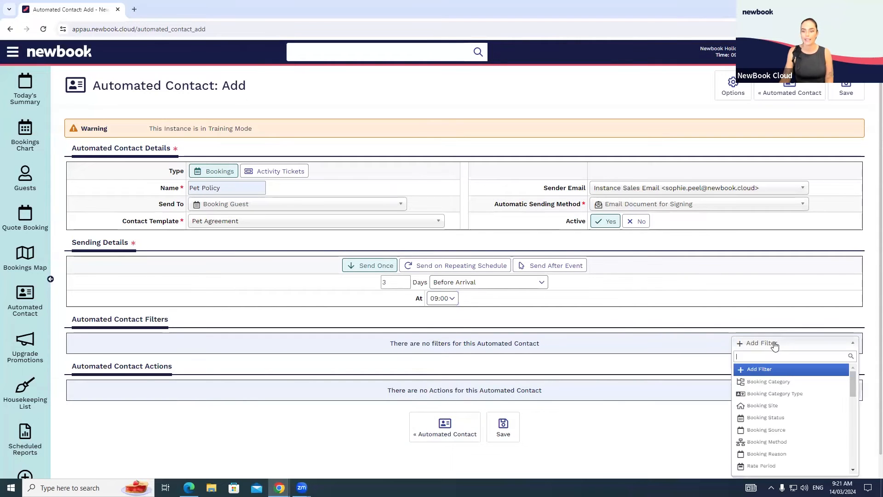
left_click(773, 418)
left_click(510, 372)
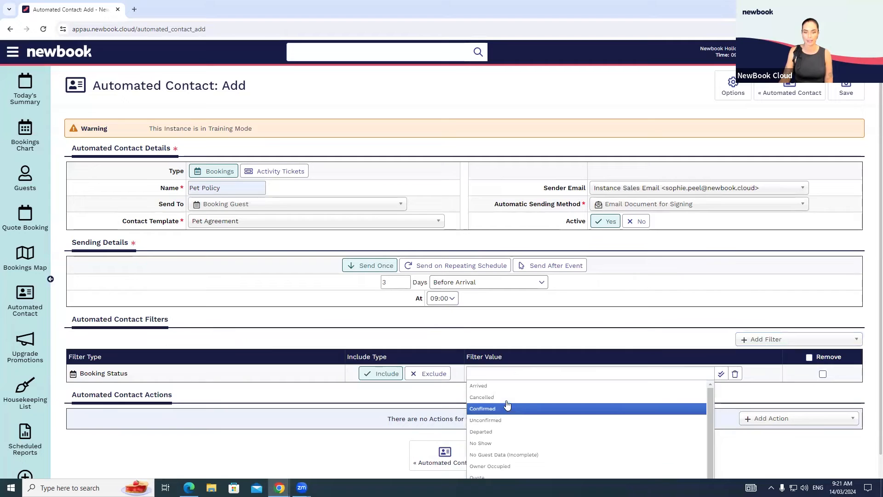
left_click(502, 409)
left_click(518, 375)
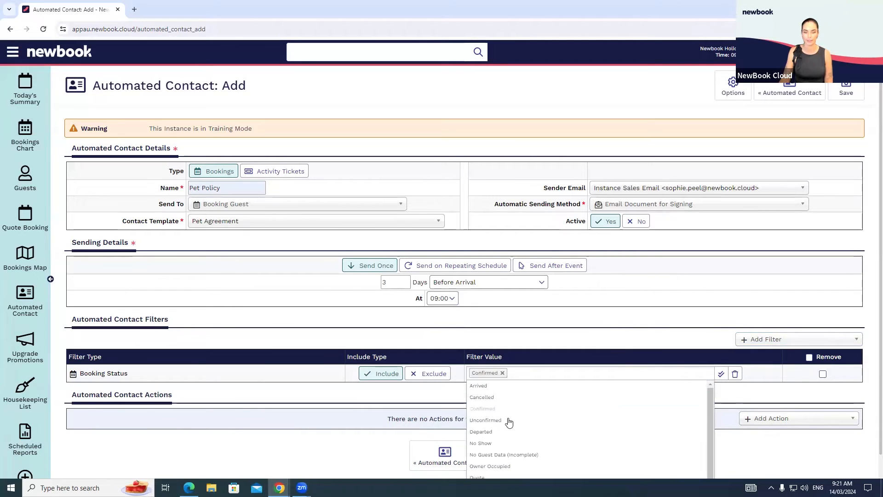
left_click(510, 420)
Add a Booking Animals filter to the Pet Policy contact that includes bookings with animals.
left_click(766, 341)
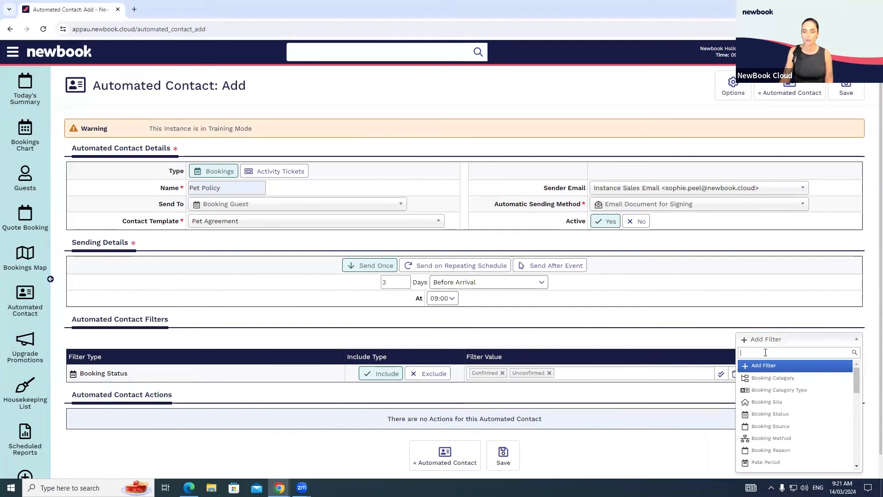
type("anima")
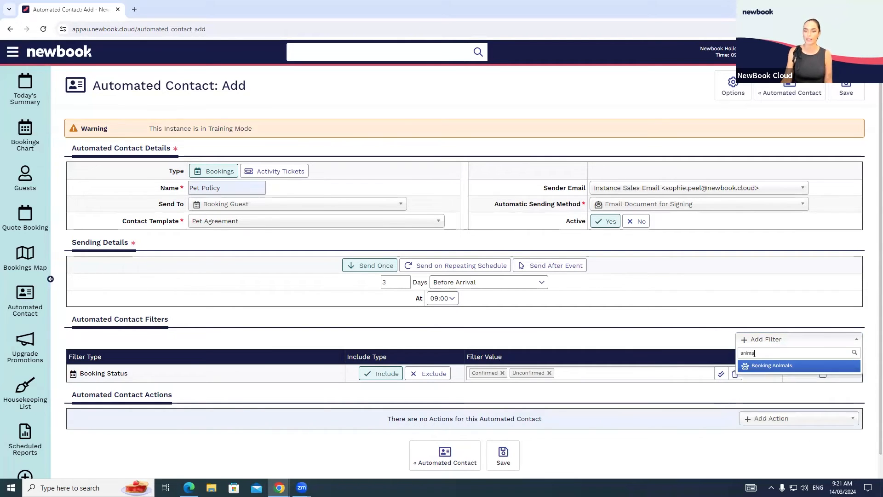
left_click(760, 366)
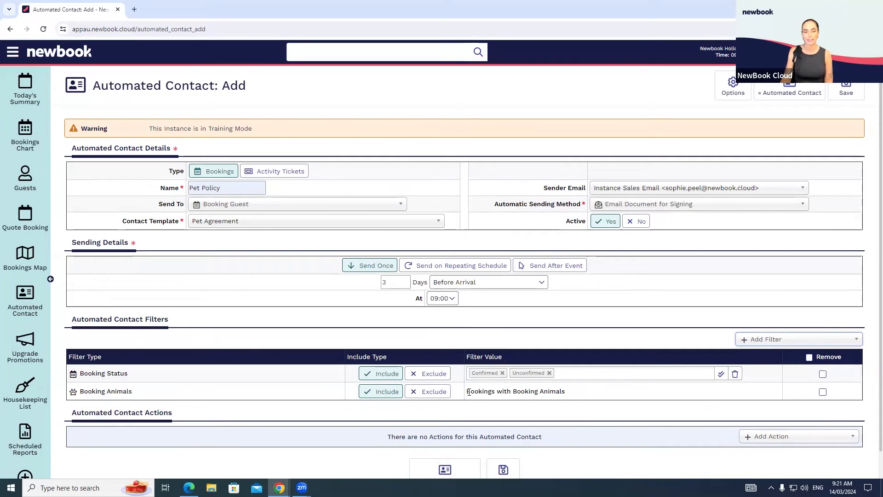
left_click_drag(469, 392, 633, 394)
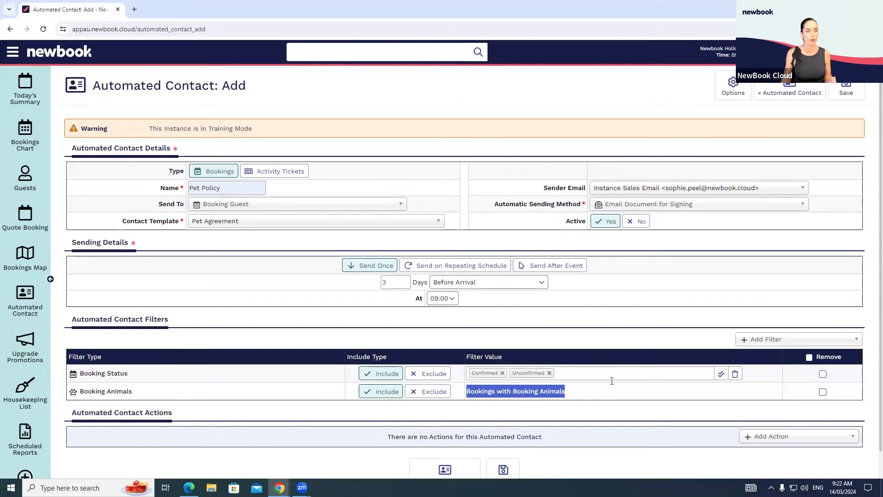
Leave the Pet Policy form for the Upgrade Promotions list and start adding a new upgrade promotion.
left_click(33, 352)
left_click(524, 275)
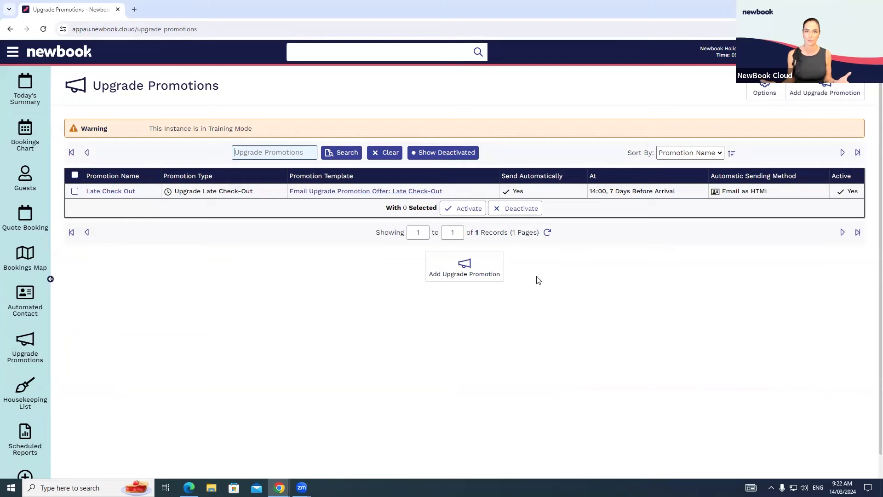
left_click(820, 93)
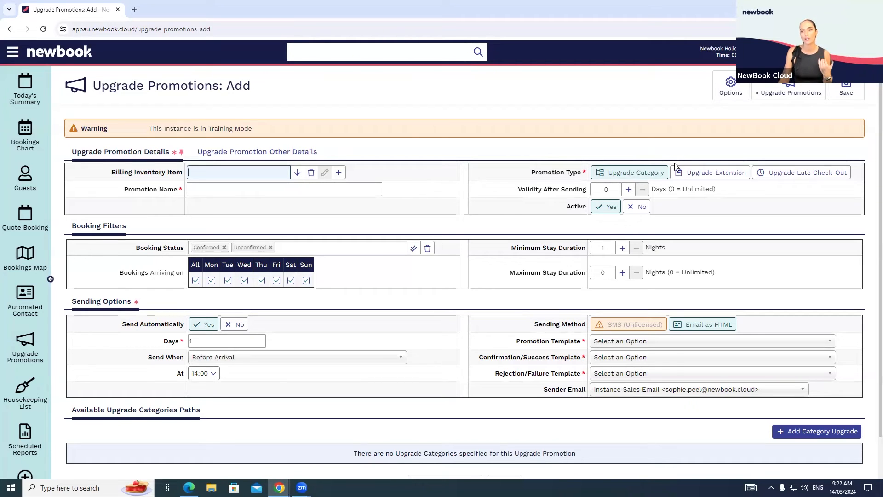
Try the Upgrade Late Check-Out promotion type, set the type to Upgrade Extension, and locate the Billing Inventory Item setting.
left_click(786, 173)
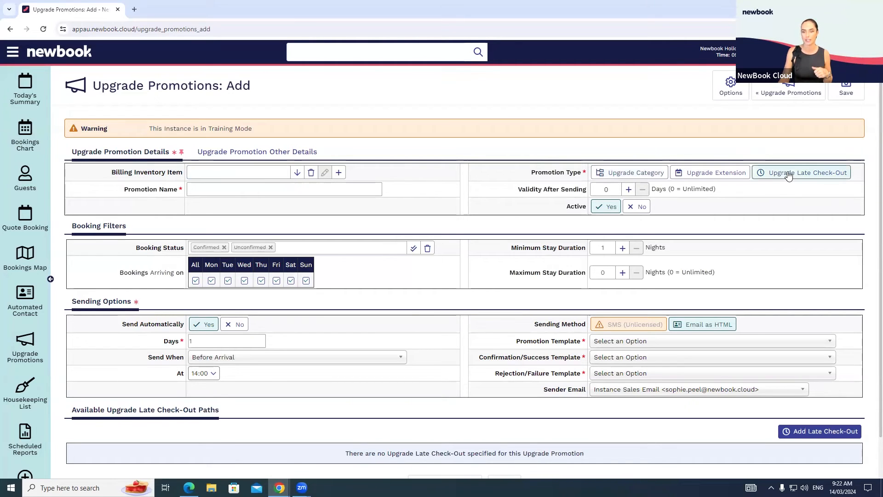
left_click(717, 175)
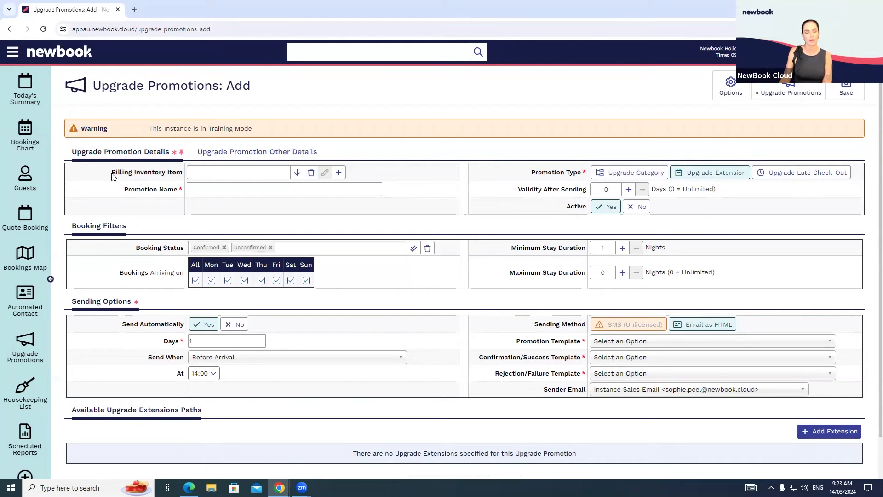
left_click_drag(111, 175, 178, 173)
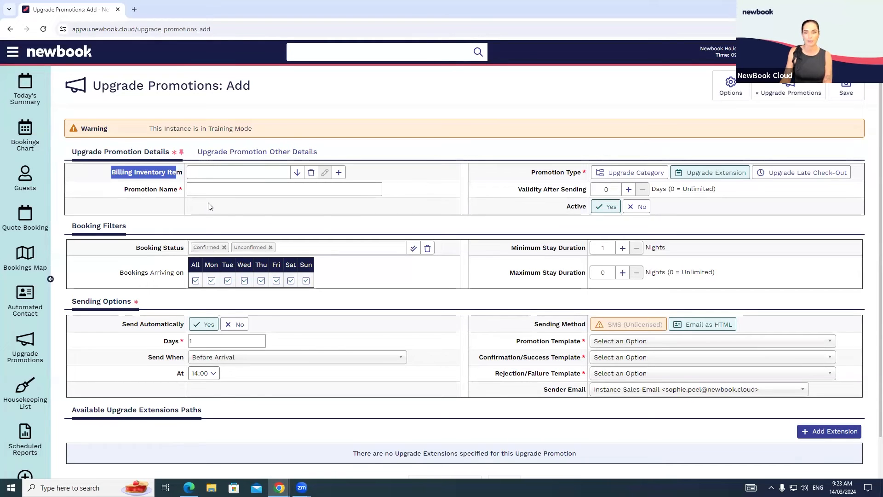
Set the extension promotion to send before departure and check the available sending times.
left_click_drag(124, 189, 211, 204)
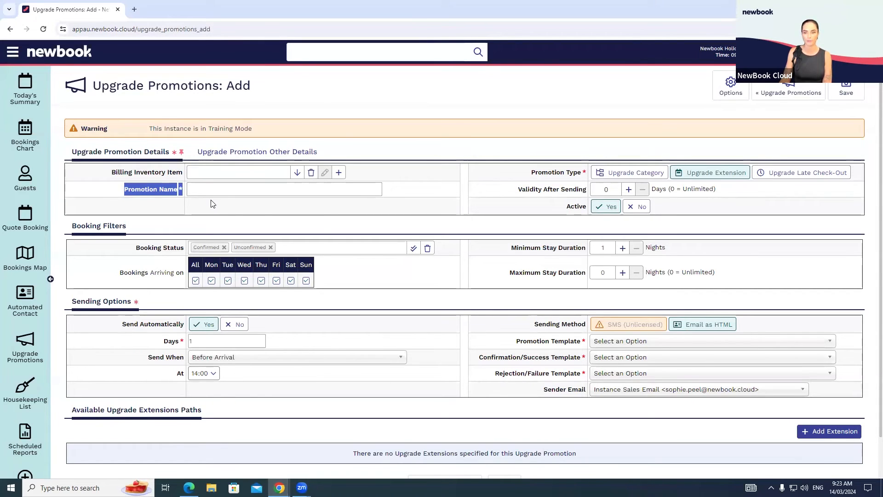
left_click_drag(135, 303, 71, 302)
left_click(72, 302)
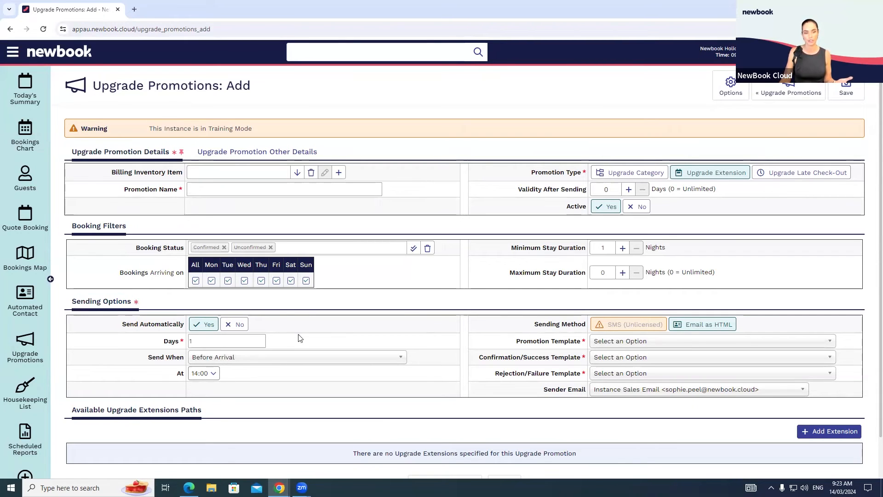
left_click(229, 360)
left_click(215, 408)
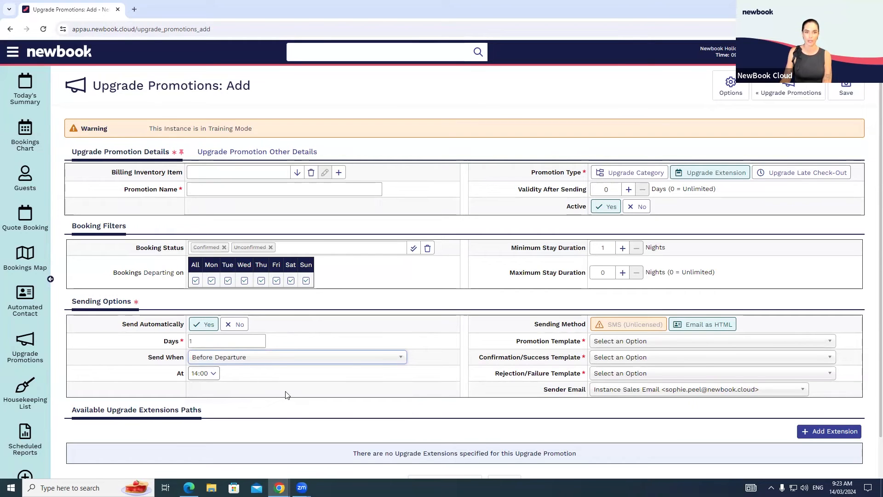
left_click(215, 374)
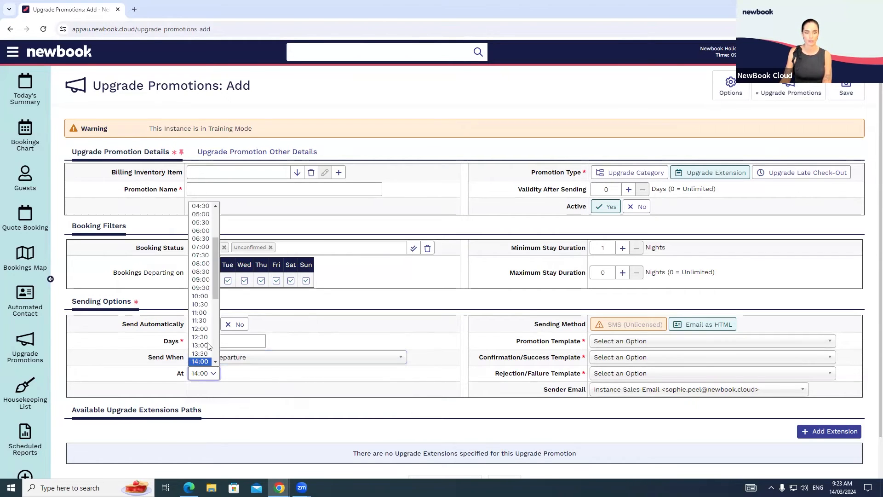
left_click(295, 396)
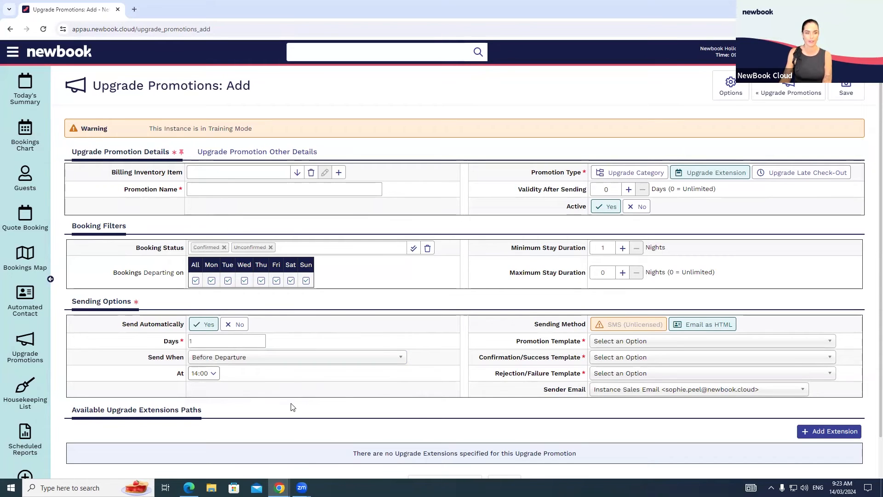
Replace the promotion's Confirmed and Unconfirmed booking status filters with Arrived.
mouse_move(63, 226)
left_mouse_down()
mouse_move(82, 224)
mouse_move(71, 224)
left_mouse_up()
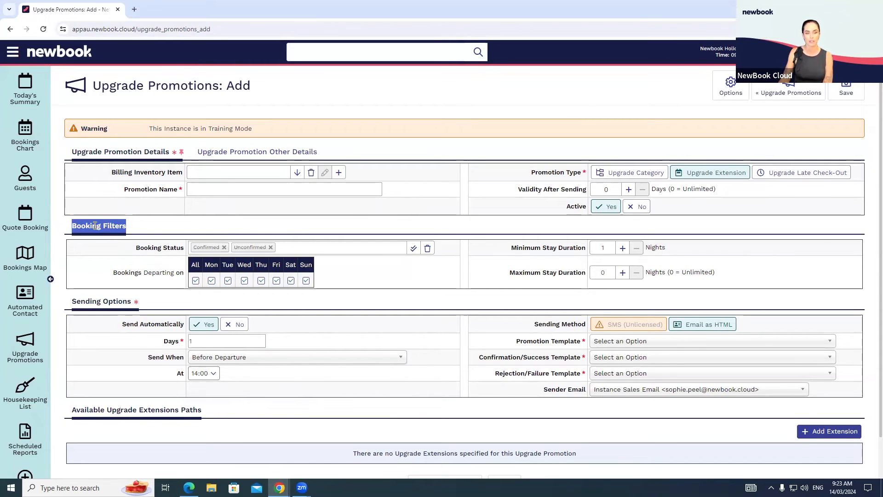
left_click(271, 247)
left_click(224, 247)
left_click(224, 247)
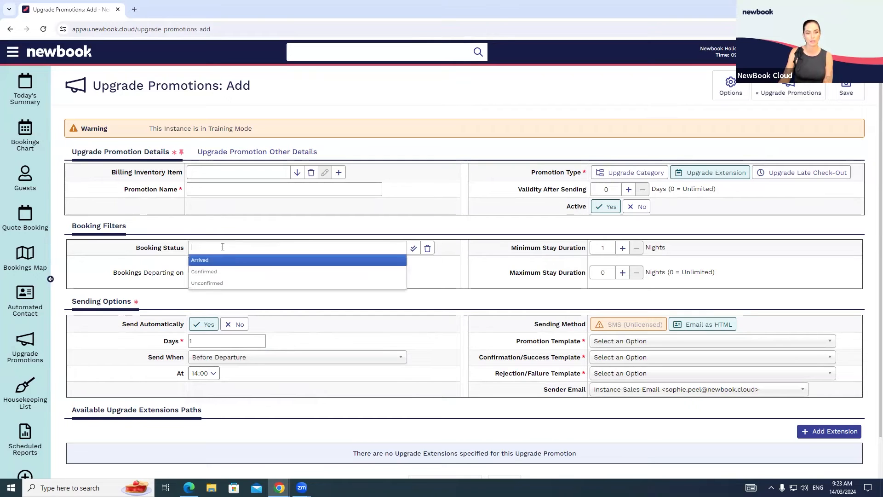
left_click(202, 258)
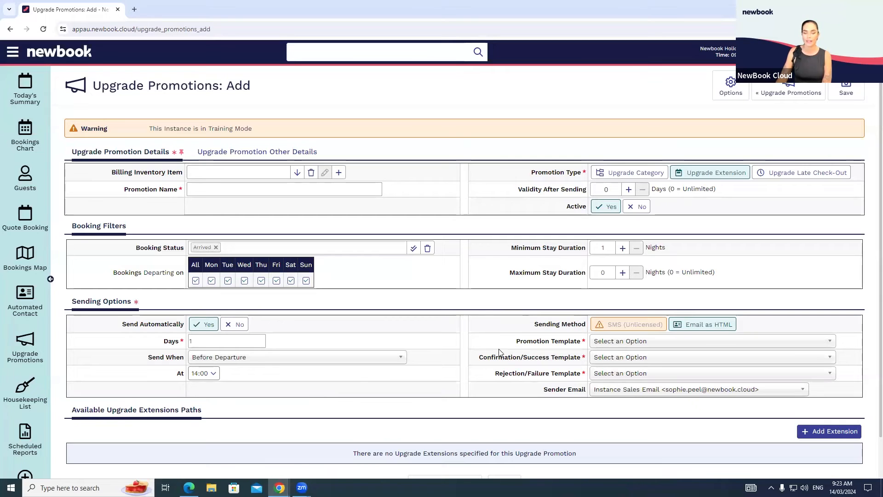
Look through the available Promotion Template options without choosing one.
triple_click(569, 345)
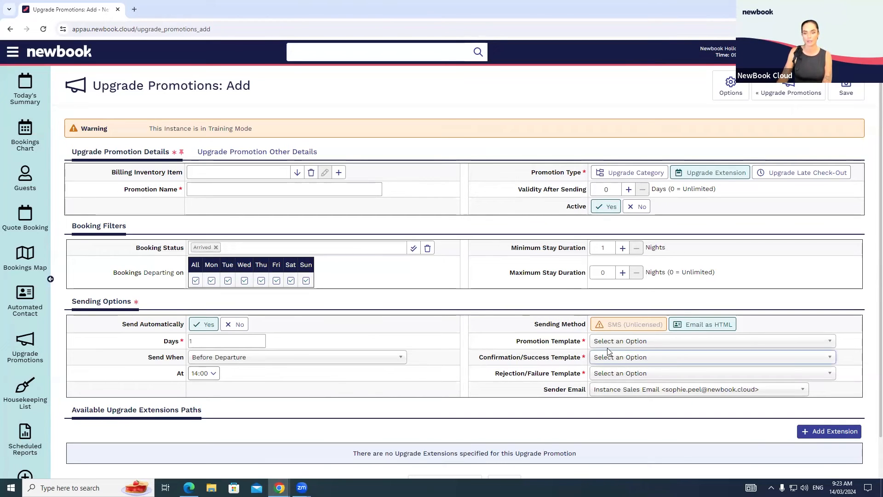
left_click(618, 342)
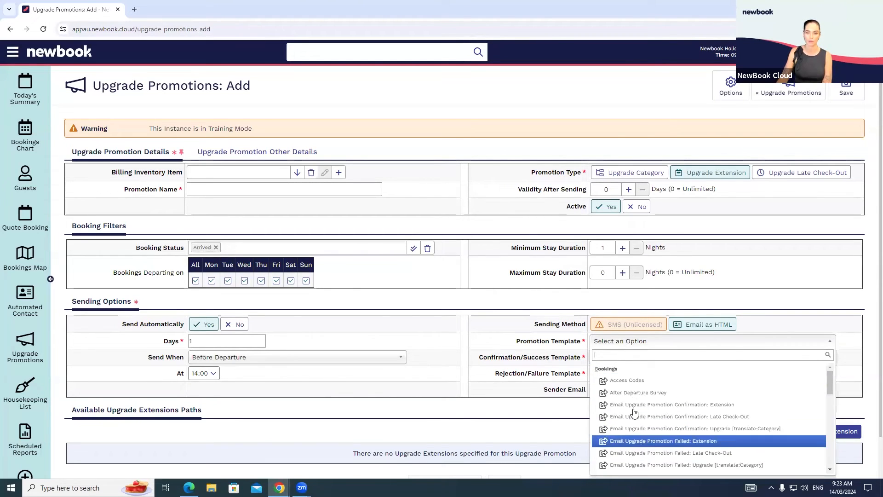
left_click(557, 368)
scroll(555, 365, "down", 1)
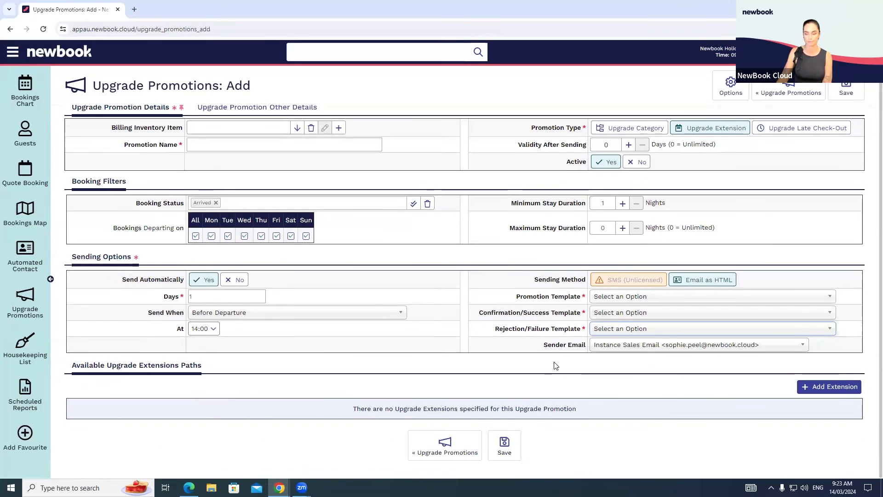
Add an upgrade extension path for bookings in the Deluxe Cabin category.
left_click_drag(79, 366, 826, 370)
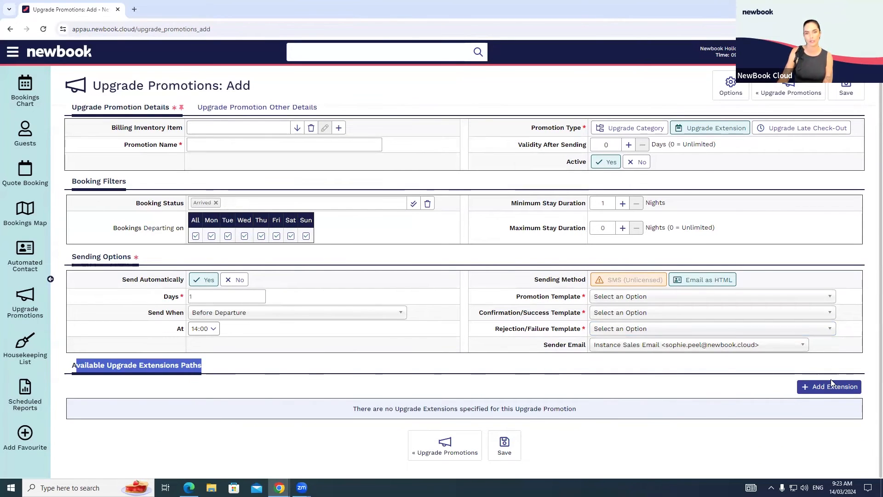
left_click(828, 391)
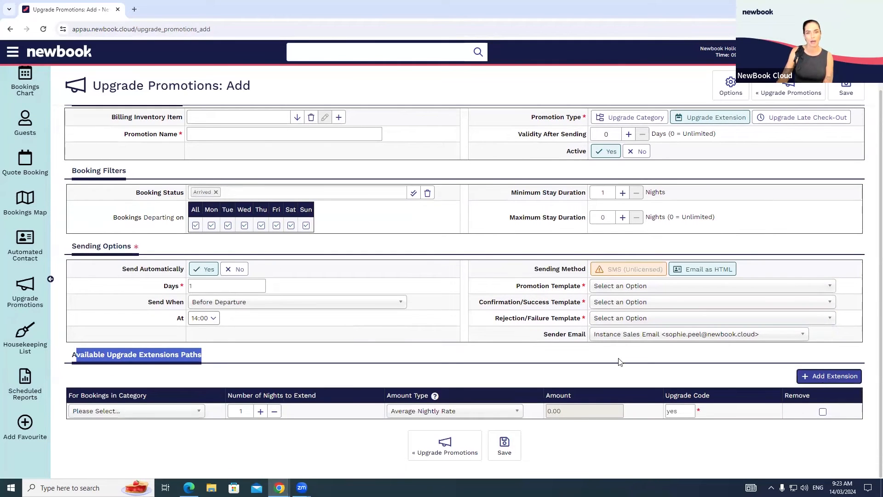
left_click(172, 411)
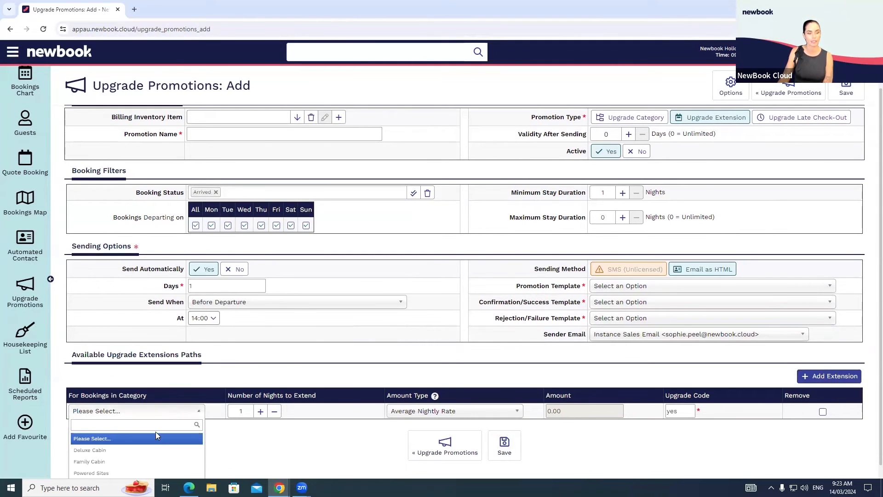
left_click(138, 450)
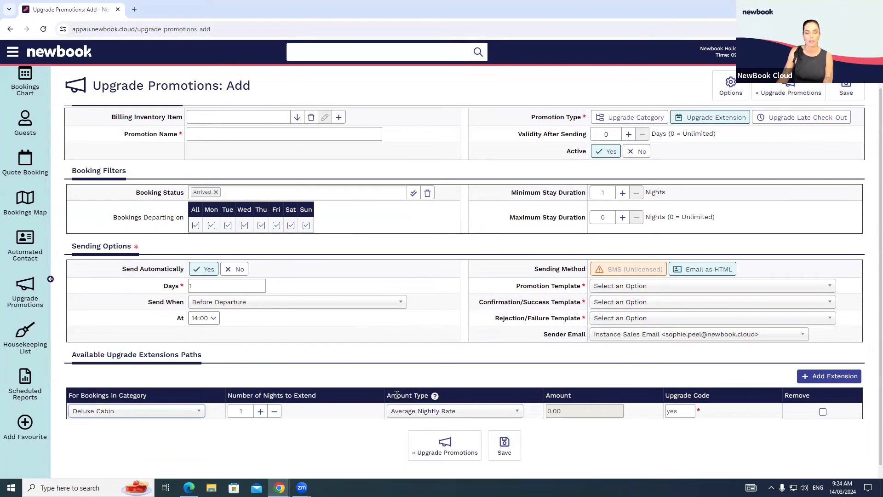
Price the Deluxe Cabin extension at a Fixed Amount Per Night of 300 and locate its Upgrade Code.
left_click_drag(233, 395, 335, 420)
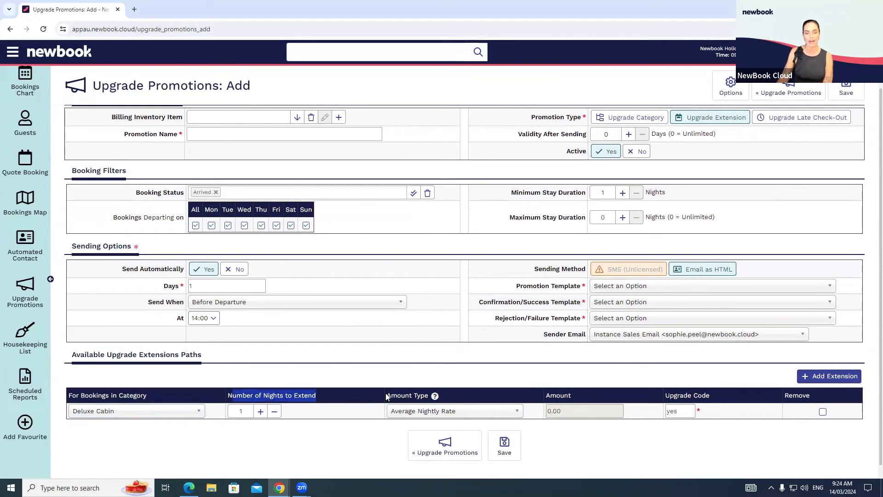
left_click_drag(386, 396, 422, 396)
left_click(453, 412)
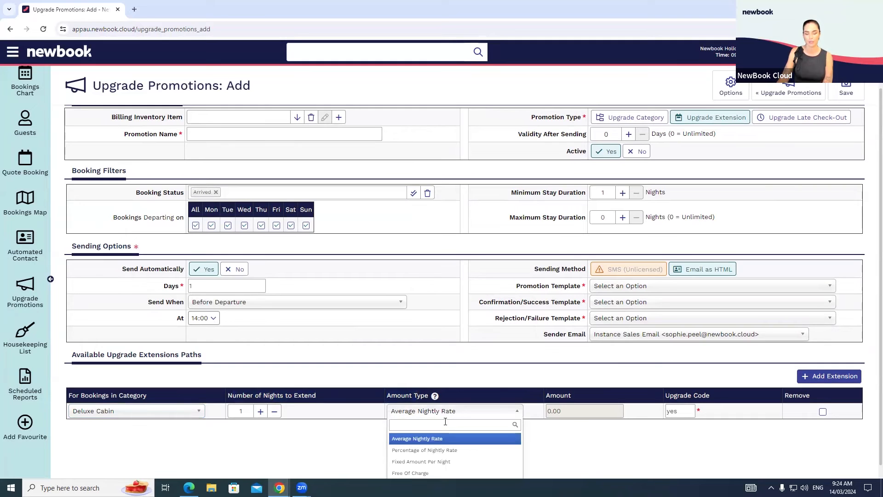
scroll(468, 423, "down", 1)
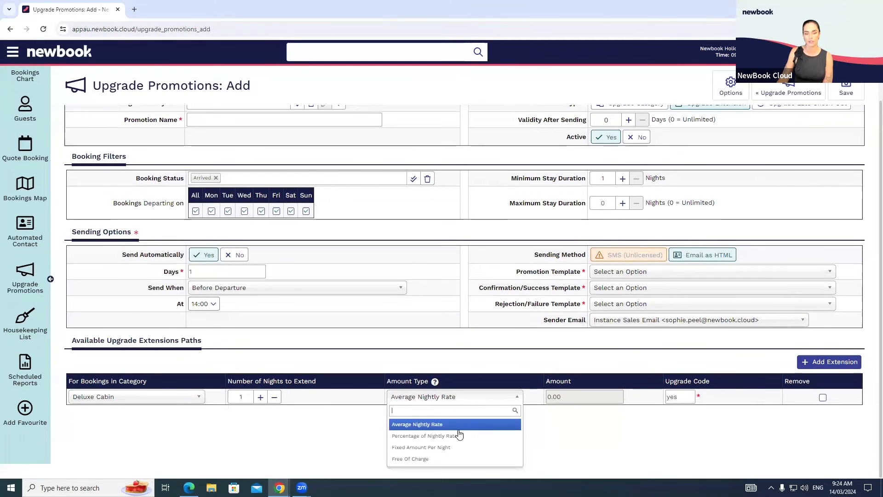
left_click(425, 447)
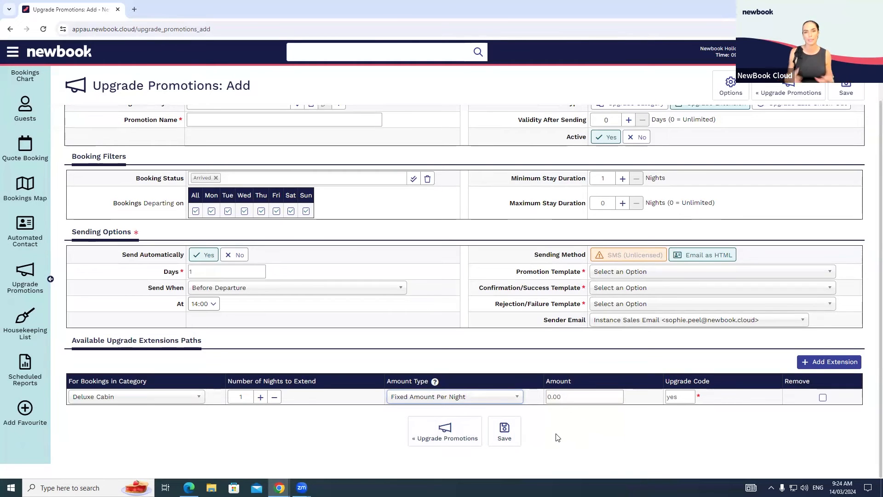
left_click(571, 398)
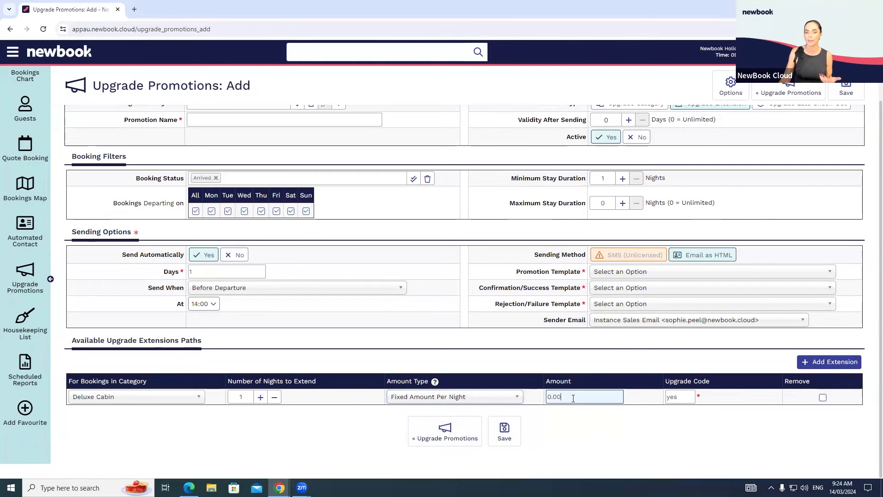
type("300")
left_click(558, 423)
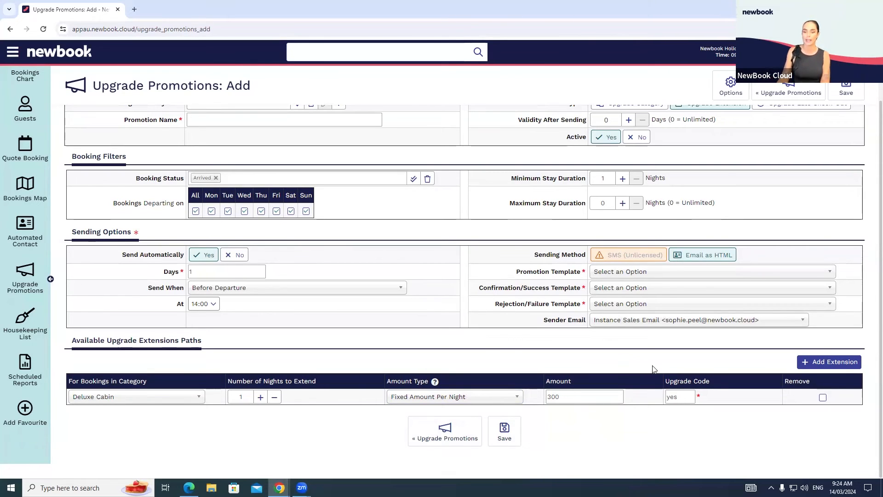
left_click_drag(665, 382, 718, 383)
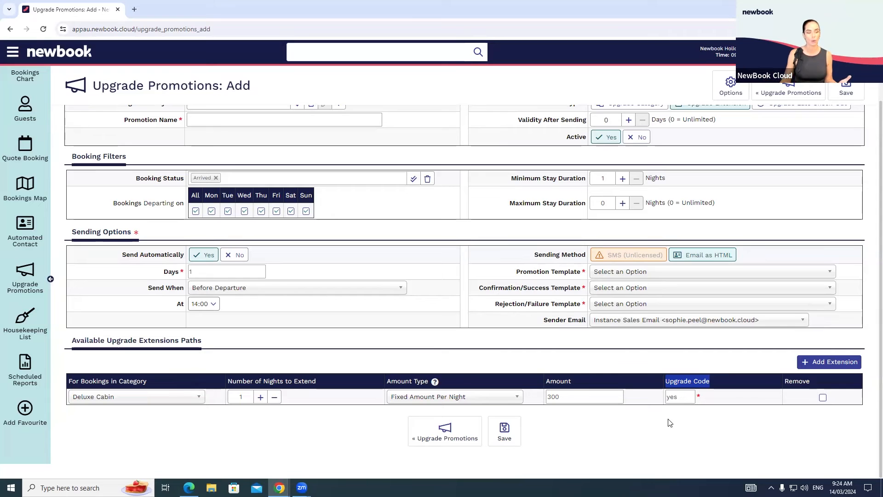
Leave the unsaved promotion for the Housekeeping List and review the Deluxe Cabin departure clean and pre-arrival check tasks.
left_click(32, 333)
left_click(525, 276)
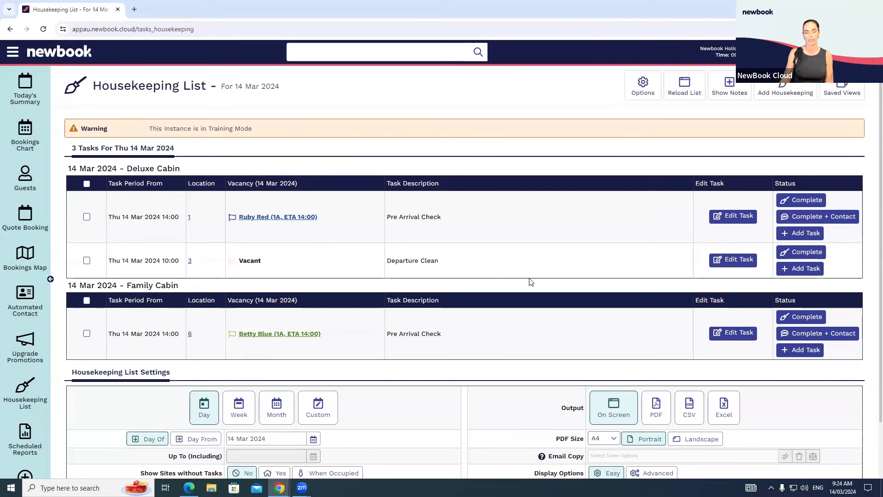
triple_click(390, 263)
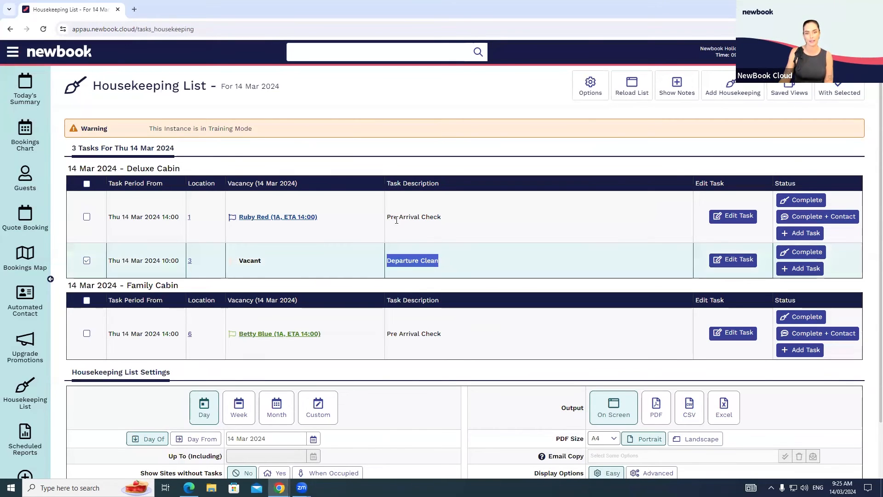
left_click_drag(398, 217, 437, 217)
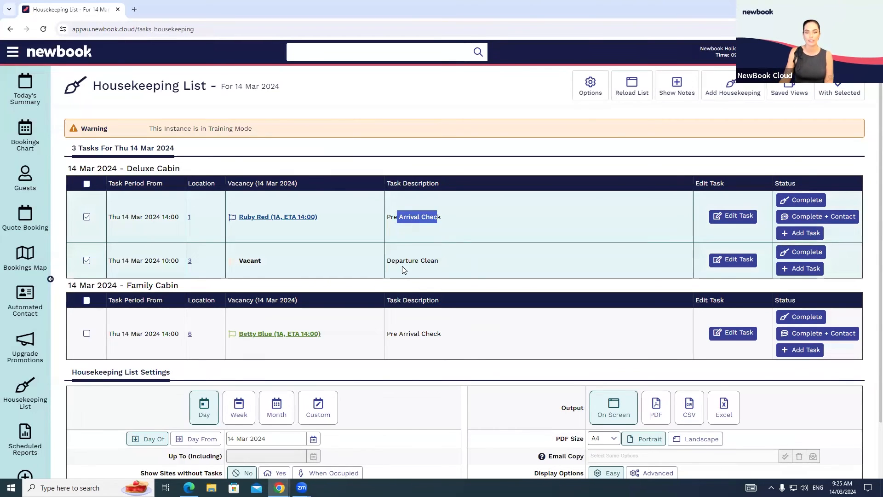
left_click(87, 261)
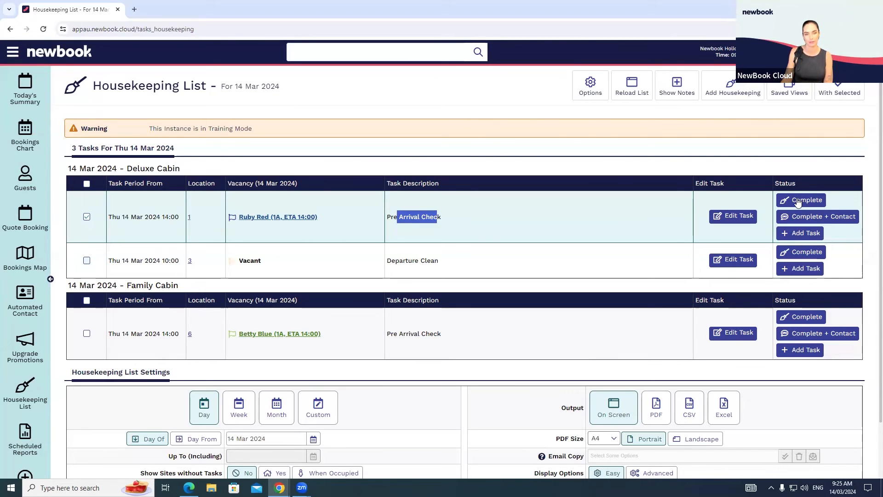
Find Default Booking Tasks and open its list in a separate browser tab.
left_click(13, 53)
type("defa")
middle_click(88, 102)
left_click(157, 9)
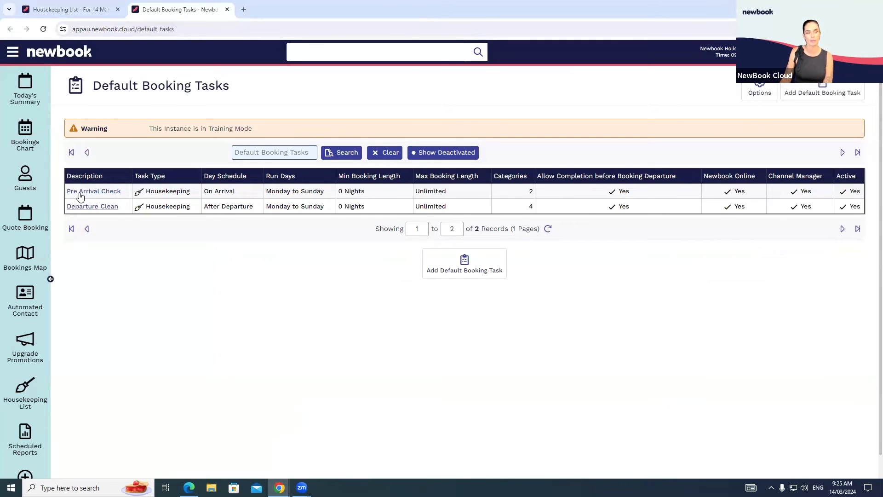
View the Pre Arrival Check default task's details, restrictions and When Completed settings.
left_click(96, 191)
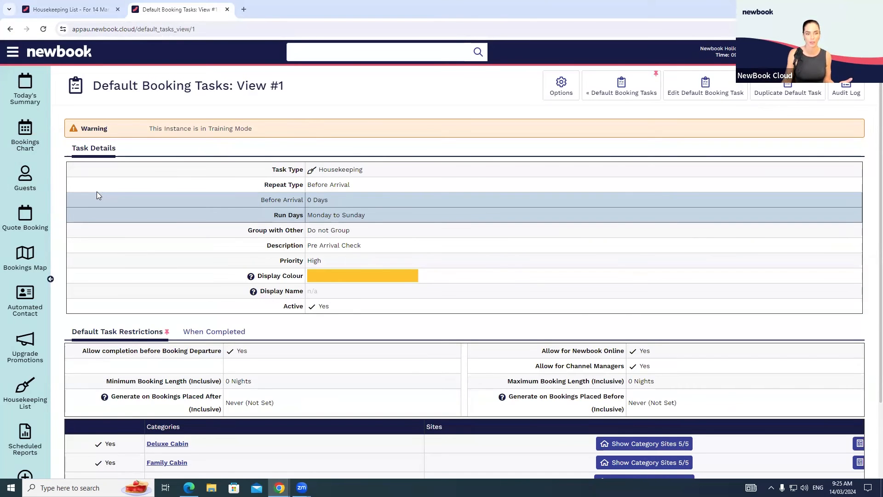
left_click_drag(92, 85, 317, 95)
scroll(361, 162, "down", 2)
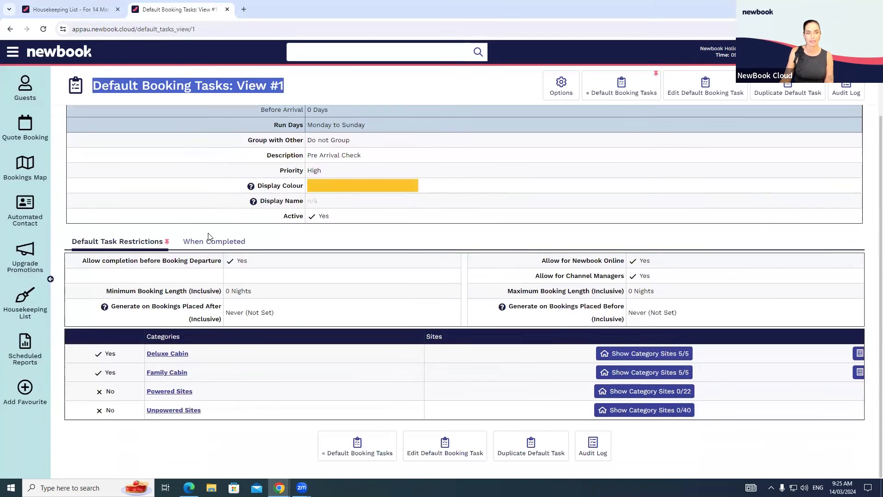
left_click(203, 243)
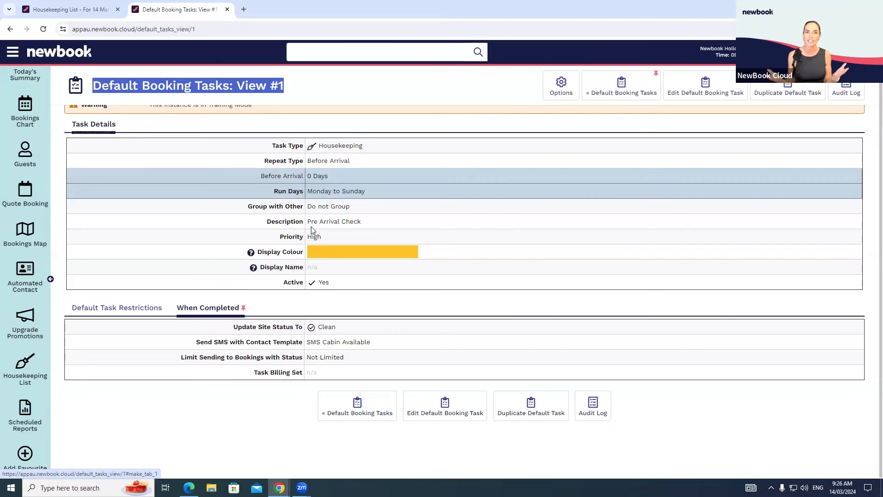
Open the Pre Arrival Check default task for editing and choose SMS Cabin Available as the SMS template sent when completed.
left_click(707, 94)
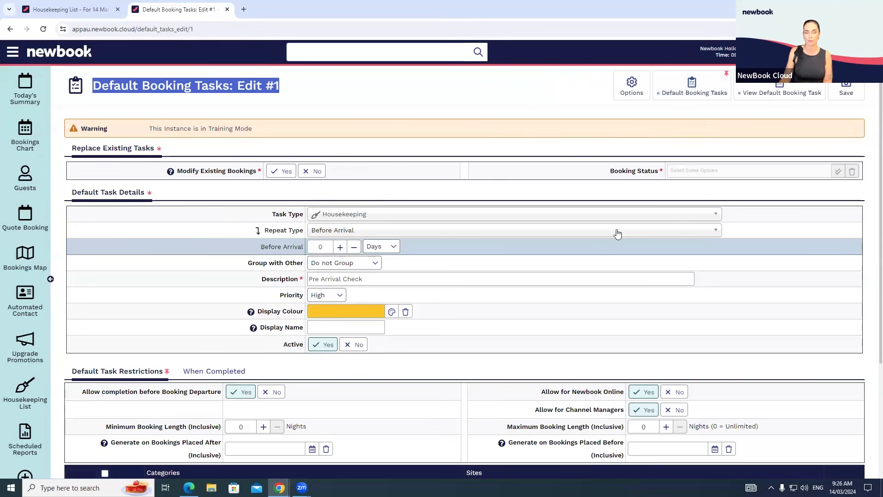
scroll(617, 230, "down", 3)
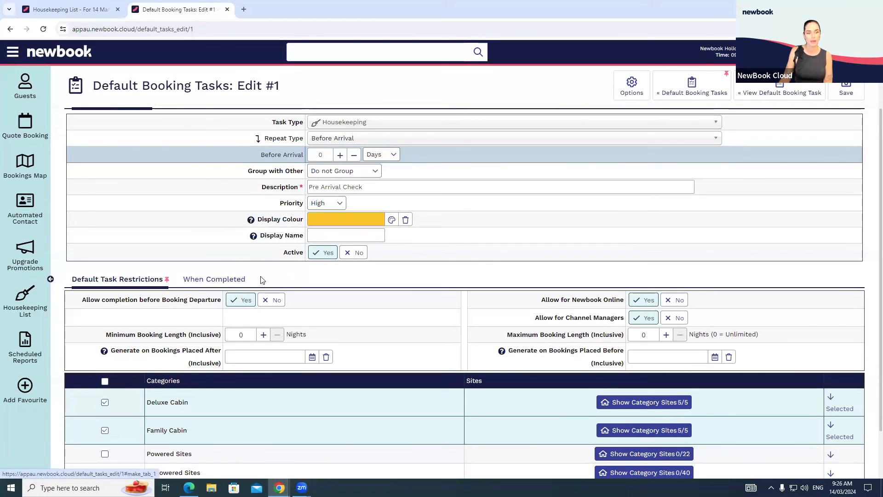
left_click(235, 280)
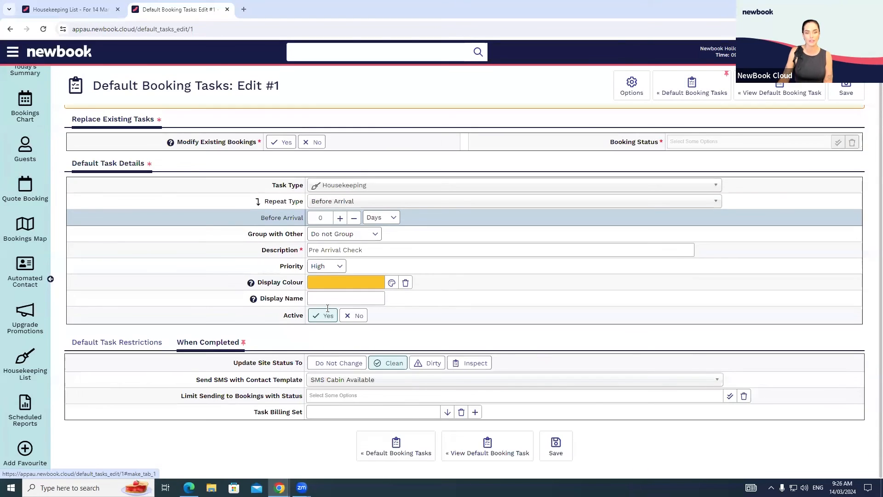
left_click_drag(195, 381, 309, 384)
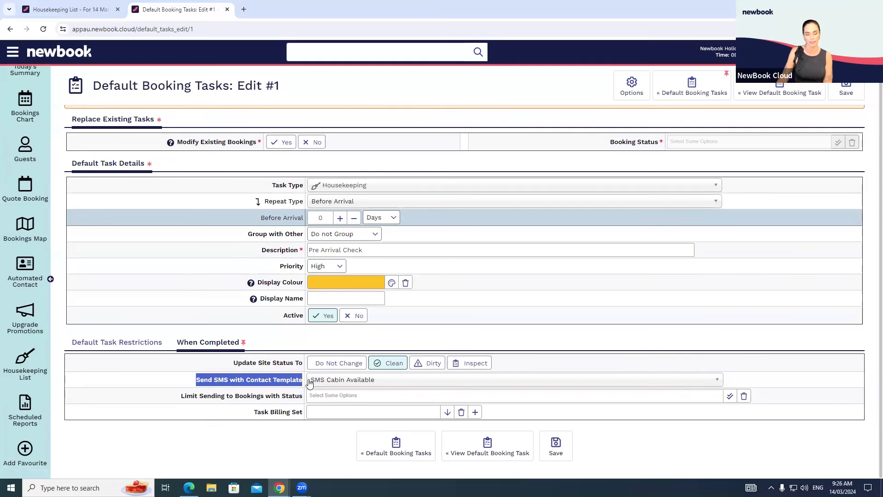
left_click(373, 382)
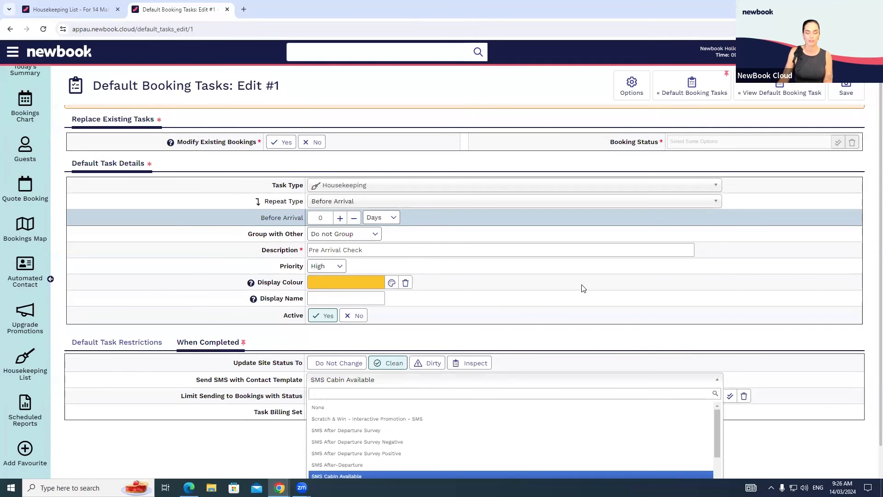
scroll(582, 286, "down", 1)
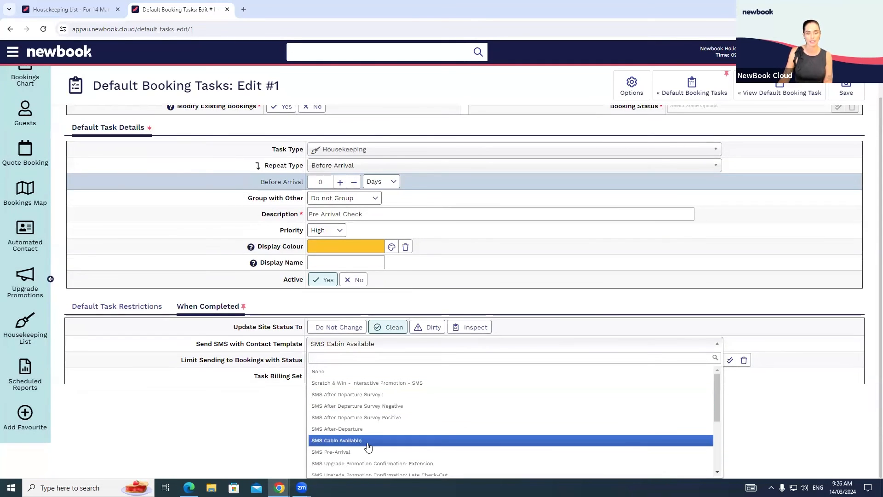
left_click(328, 441)
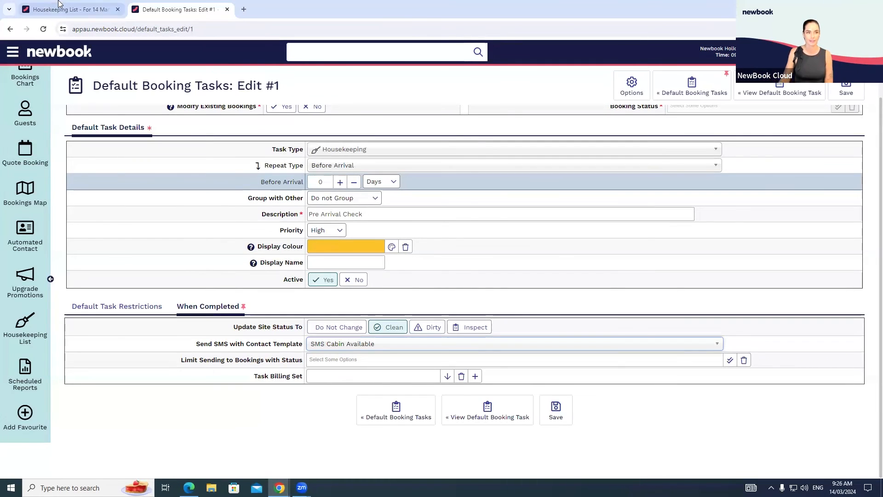
Return to the Housekeeping List and view the completion options for its pre-arrival check tasks.
left_click(73, 12)
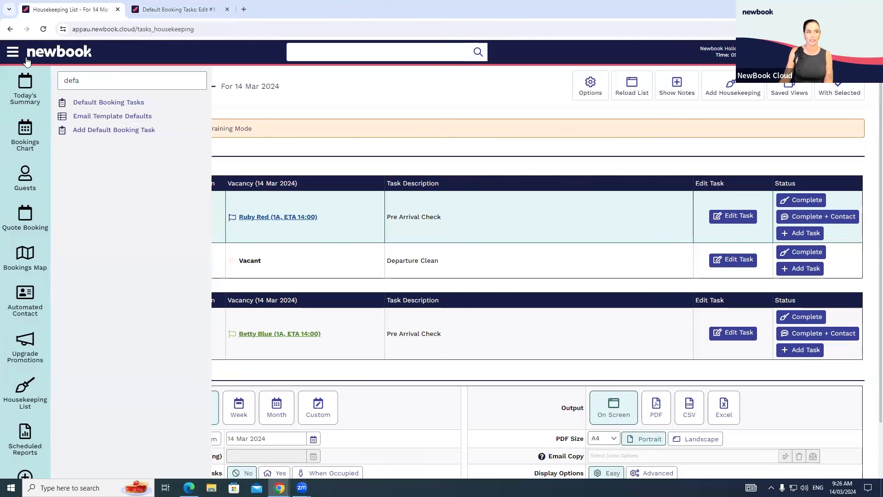
left_click(15, 54)
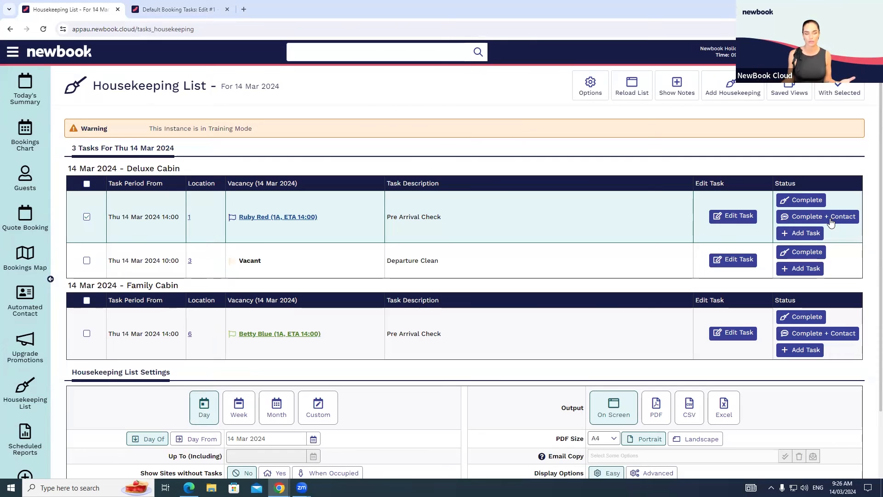
Start a new scheduled report, search the reports for "trans" and choose the Transaction Flow Report.
left_click(23, 449)
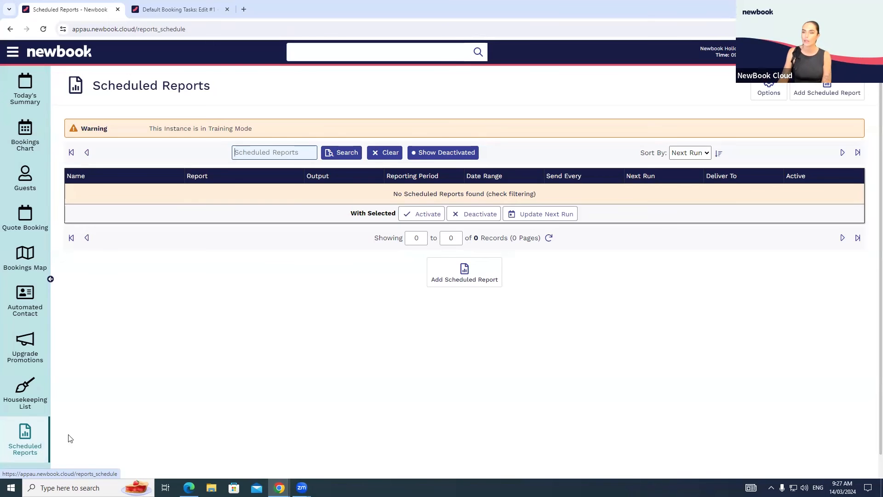
left_click(834, 91)
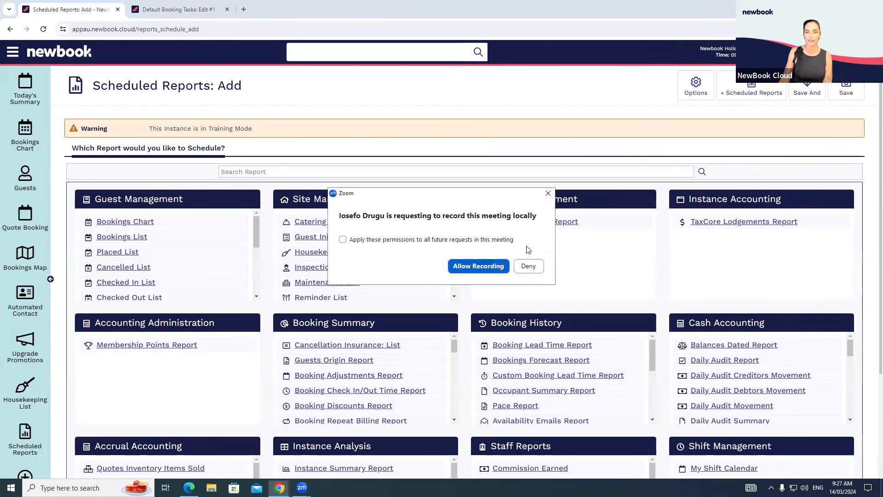
left_click(501, 266)
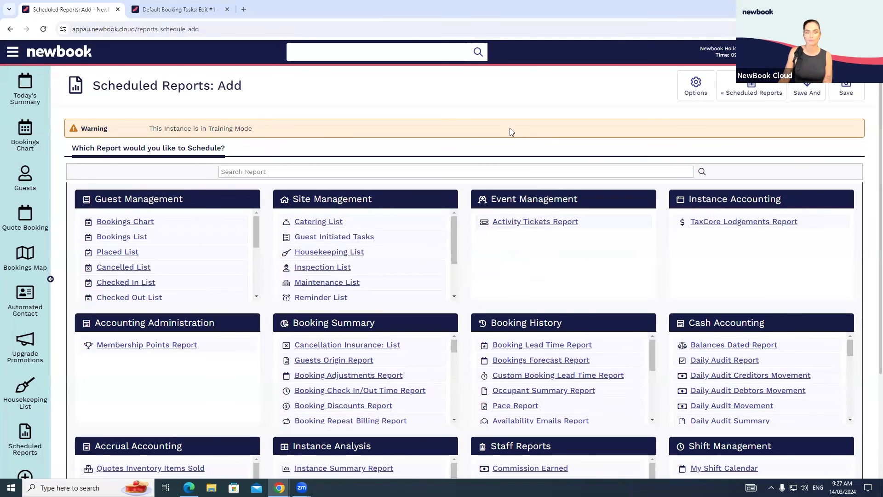
left_click(244, 171)
type("trans")
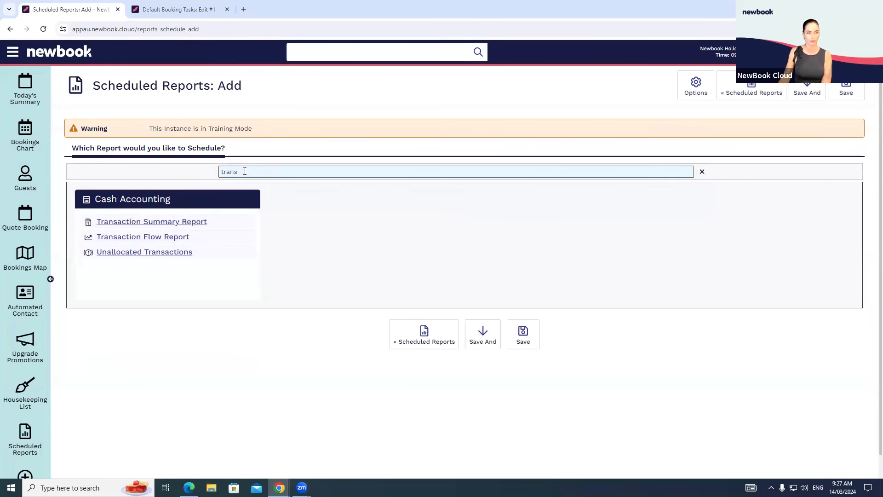
left_click(162, 243)
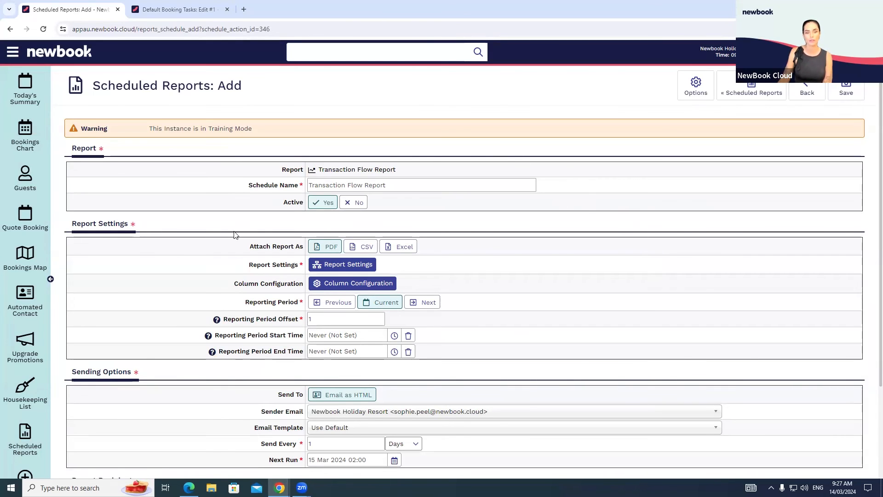
Review the scheduled report's name, attachment format, Report Settings and Column Configuration fields.
left_click_drag(238, 190, 390, 183)
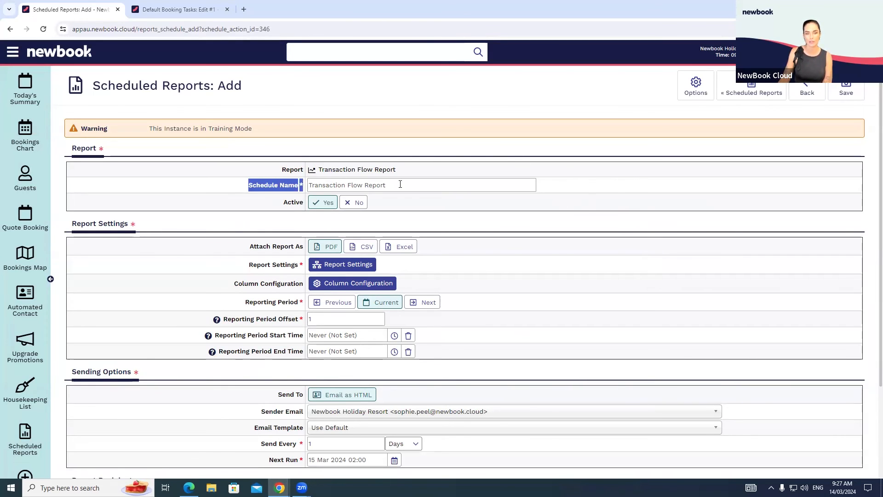
left_click(401, 184)
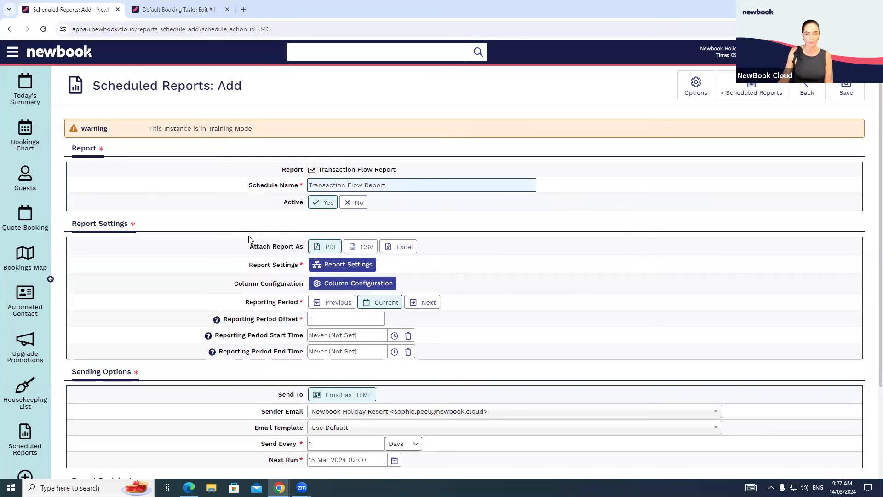
left_click_drag(249, 248, 304, 249)
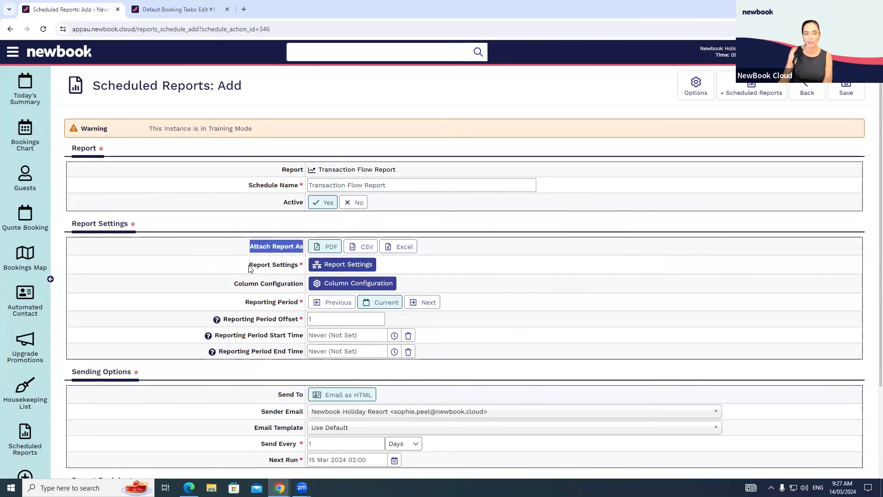
left_click_drag(248, 265, 303, 268)
left_click_drag(238, 287, 306, 289)
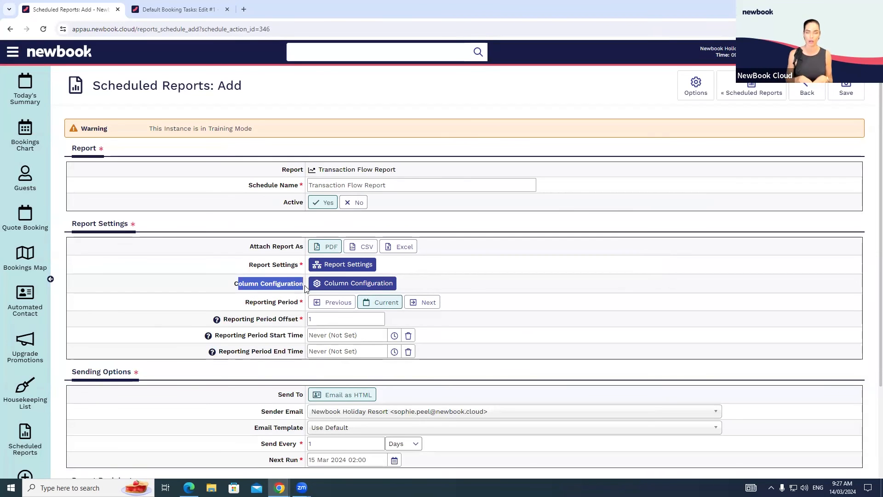
Switch the Transaction Flow Report settings to Advanced display options and save them.
left_click(338, 266)
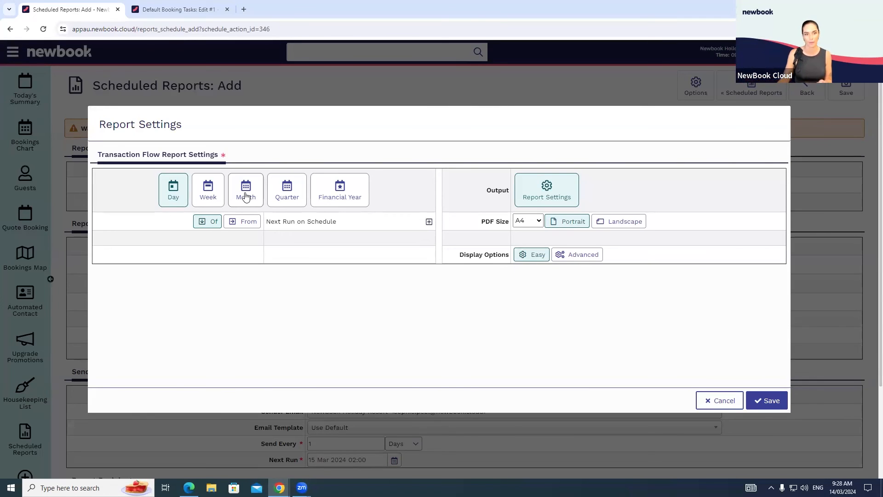
left_click(598, 255)
left_click(769, 405)
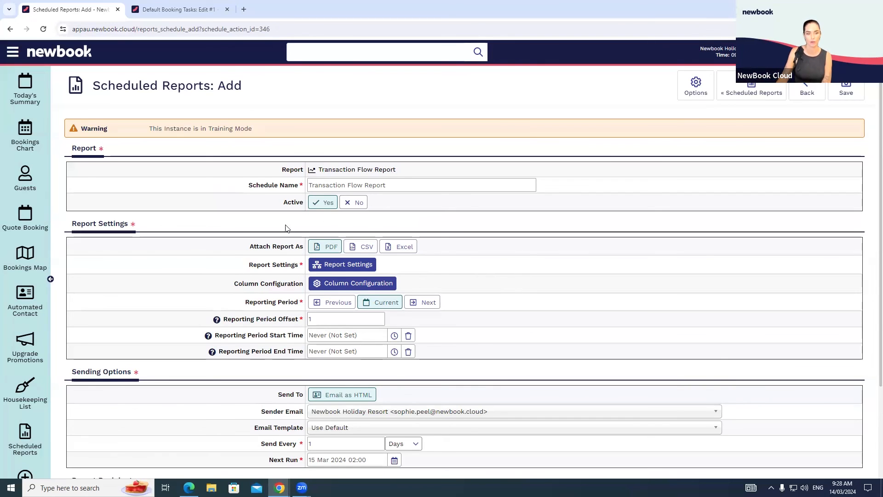
View the report's visible and hidden columns in Column Configuration and leave without saving.
triple_click(247, 288)
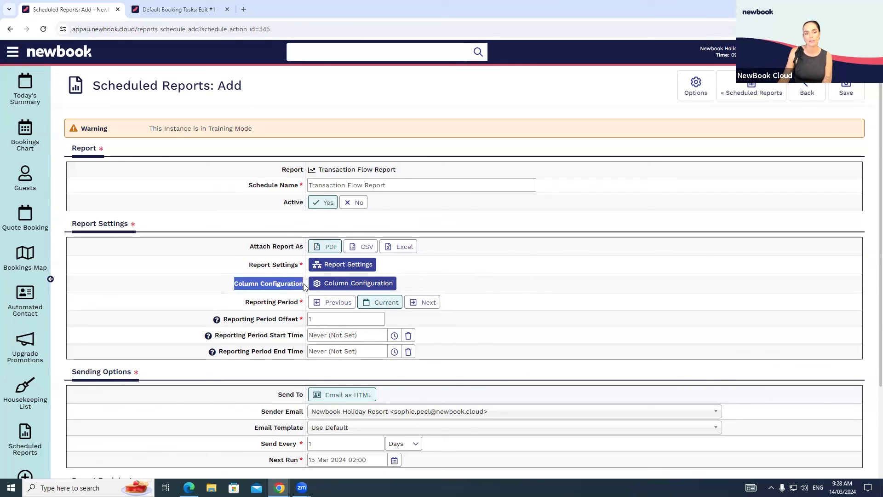
left_click(386, 288)
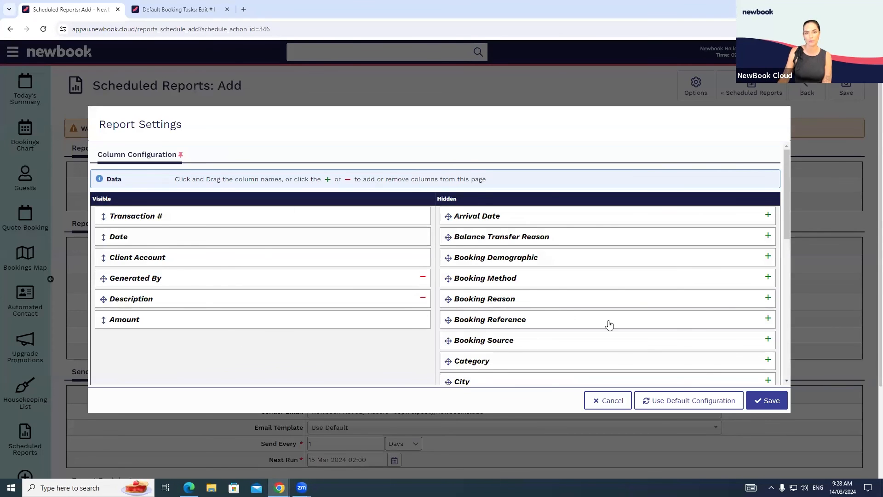
left_click(603, 400)
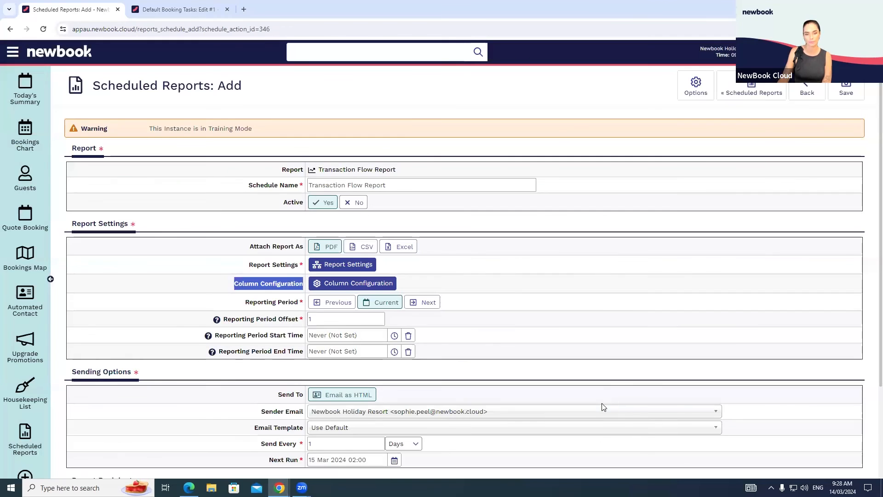
Set the scheduled report's Reporting Period to Previous.
scroll(555, 326, "down", 1)
left_click_drag(244, 257, 300, 258)
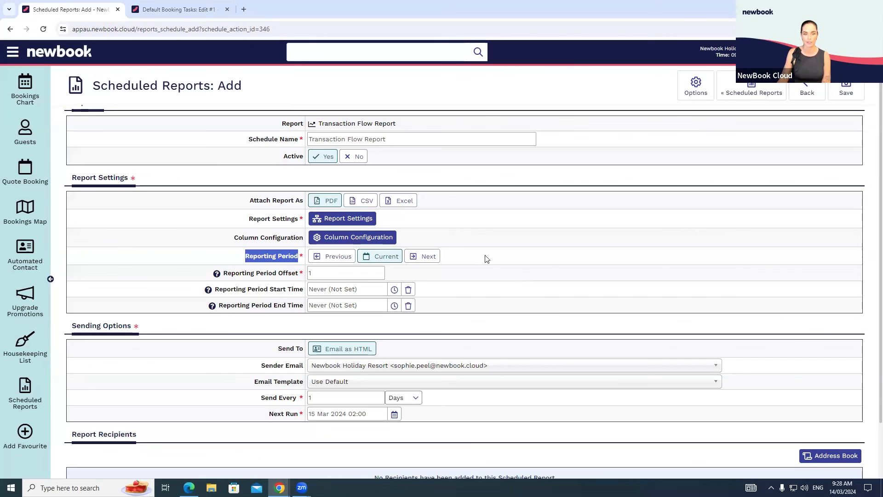
left_click(340, 258)
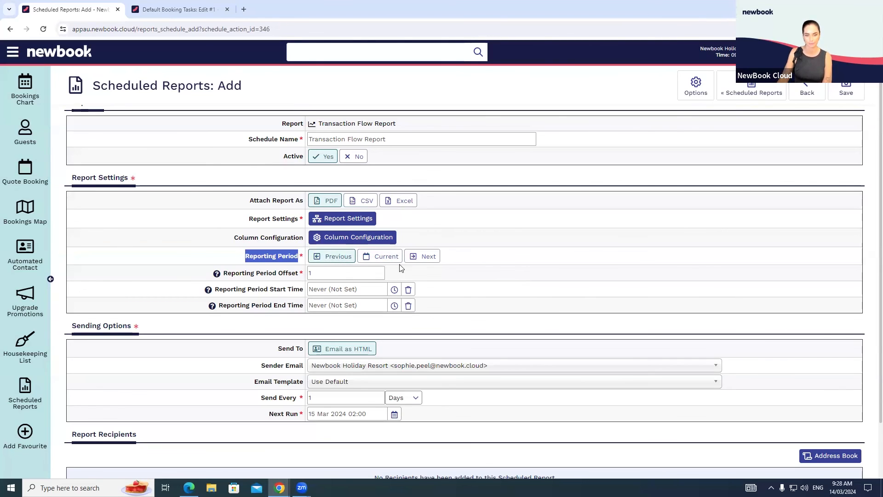
Check the Reporting Period Start Time and End Time options without setting a time.
left_click_drag(219, 292, 282, 308)
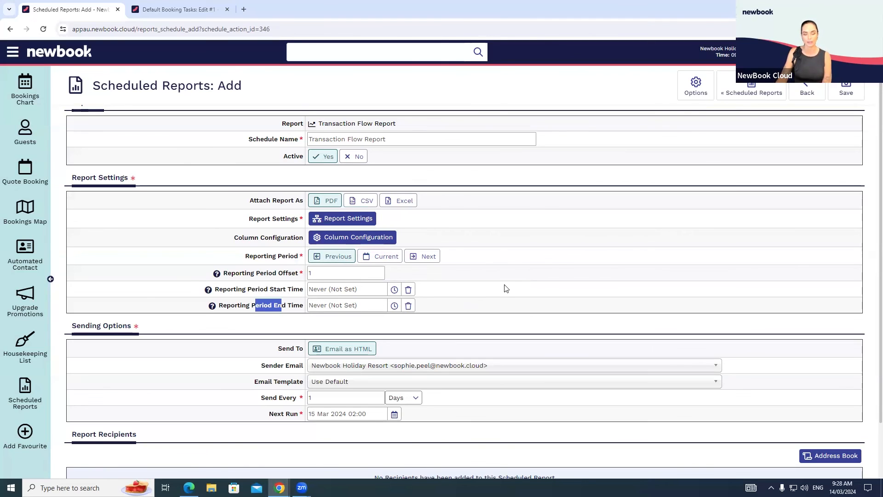
left_click(398, 292)
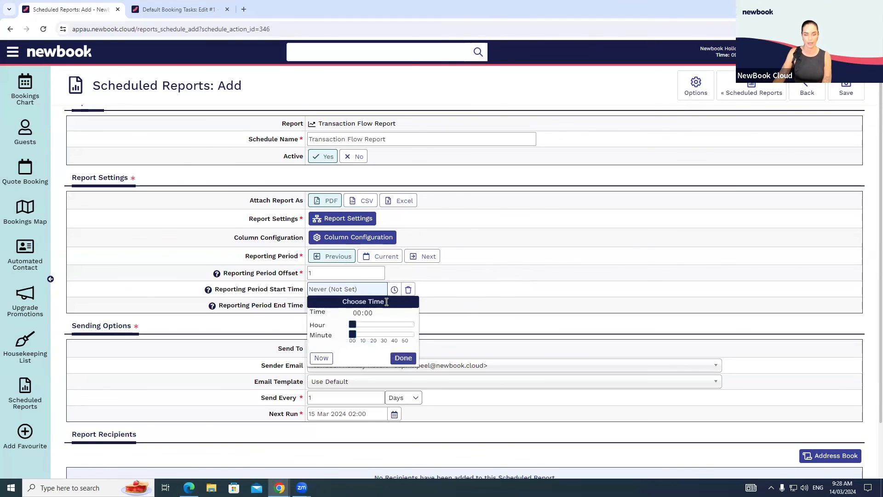
left_click(400, 357)
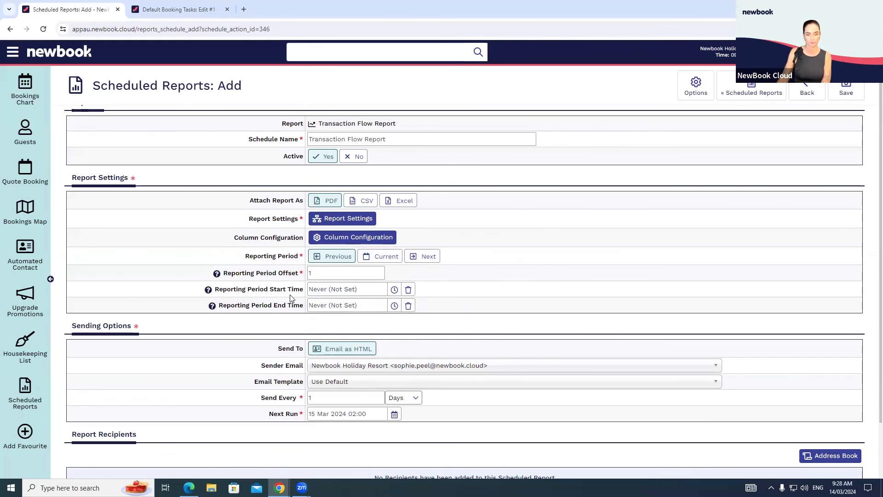
Examine the Sending Options, including the Send Every interval units and the Next Run date.
scroll(290, 301, "down", 2)
left_click_drag(133, 258, 71, 258)
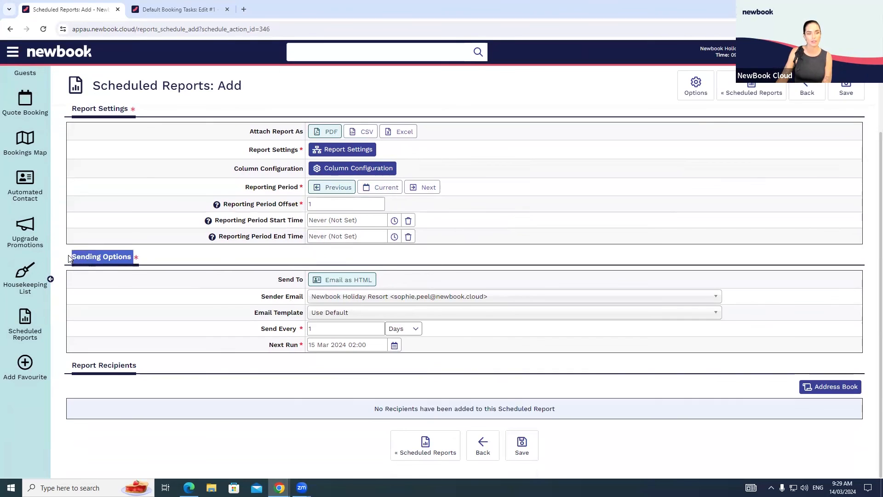
left_click(72, 258)
left_click_drag(260, 329, 326, 328)
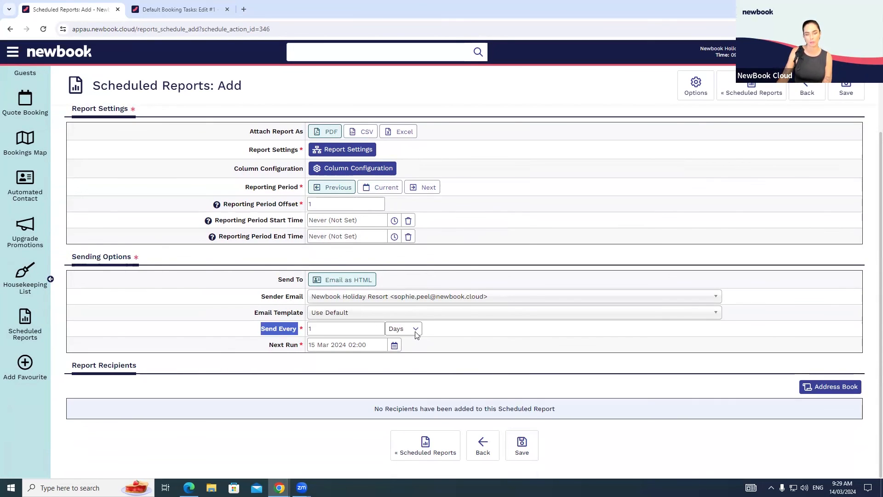
left_click_drag(256, 345, 300, 345)
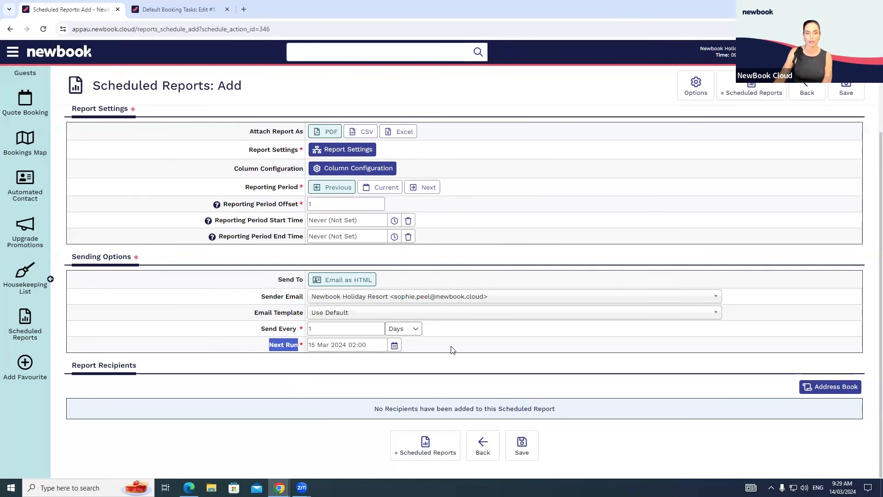
left_click(415, 330)
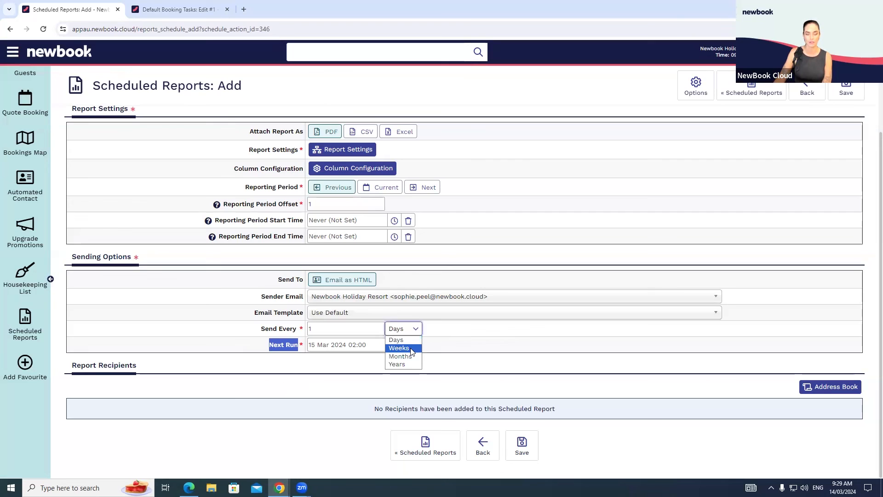
left_click(469, 354)
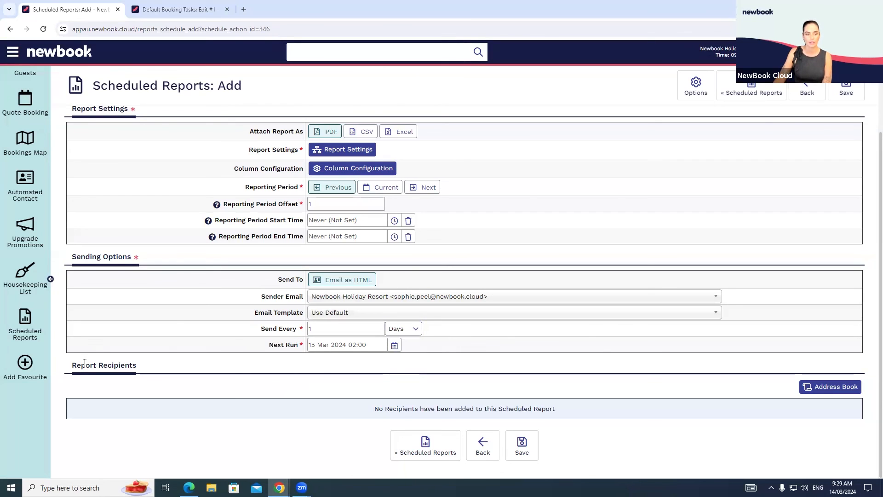
Open the address book for the Report Recipients and search its email contacts for "blue".
left_click_drag(74, 365, 154, 369)
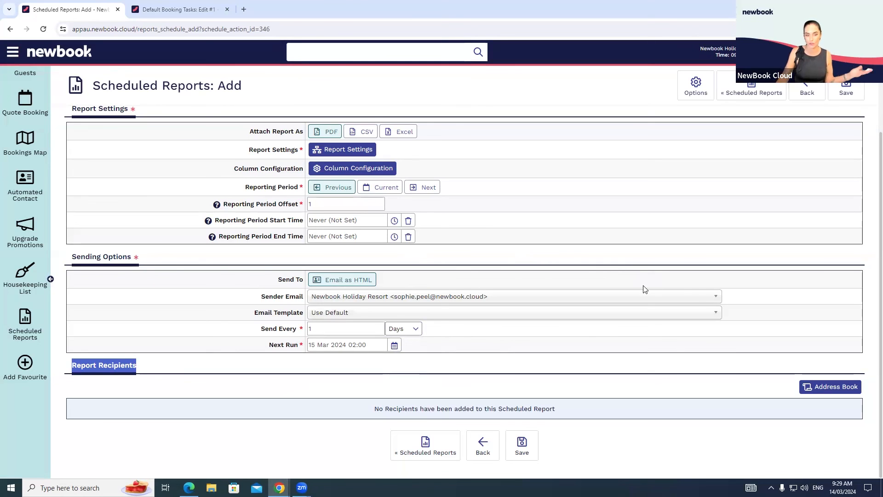
left_click(838, 390)
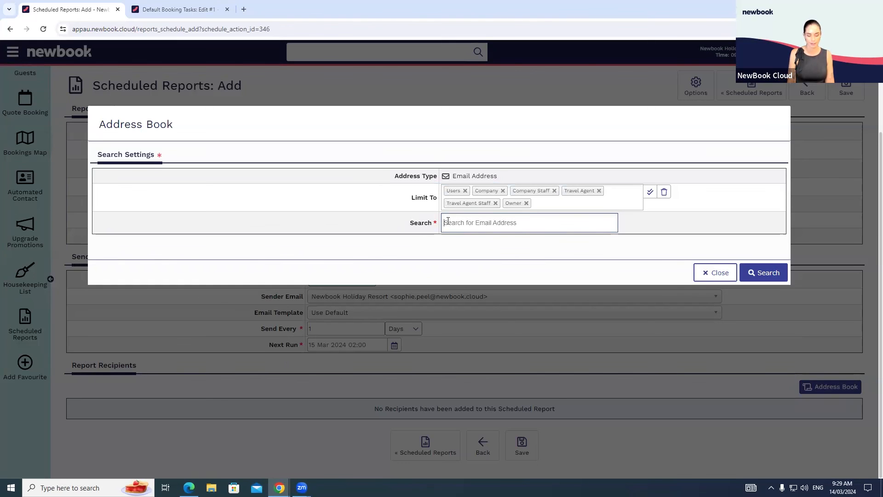
type("blue")
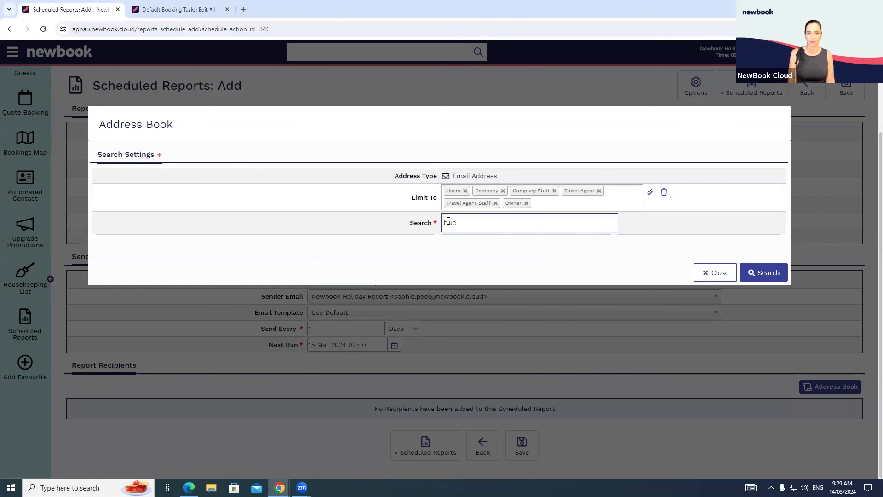
key("Return")
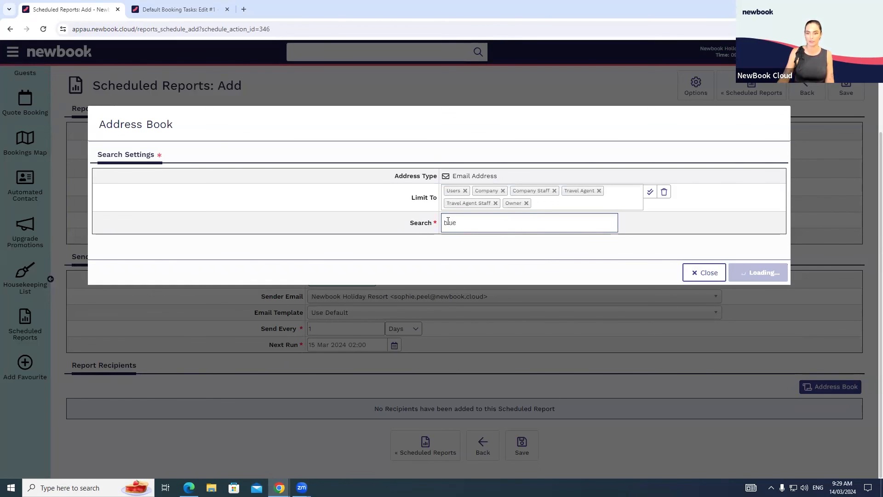
Replace the address book search text with "purple", clear it again and close the address book without adding a recipient.
key("BackSpace")
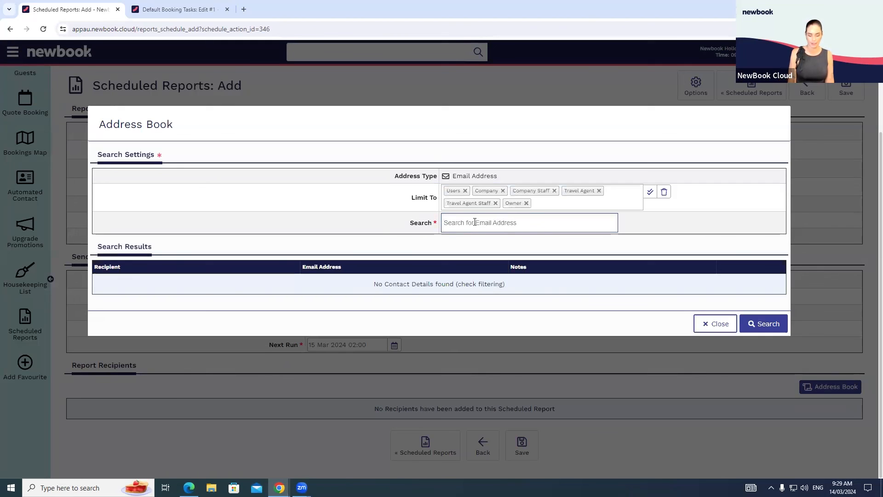
type("purple")
key("ctrl+a")
key("BackSpace")
left_click_drag(401, 229, 490, 226)
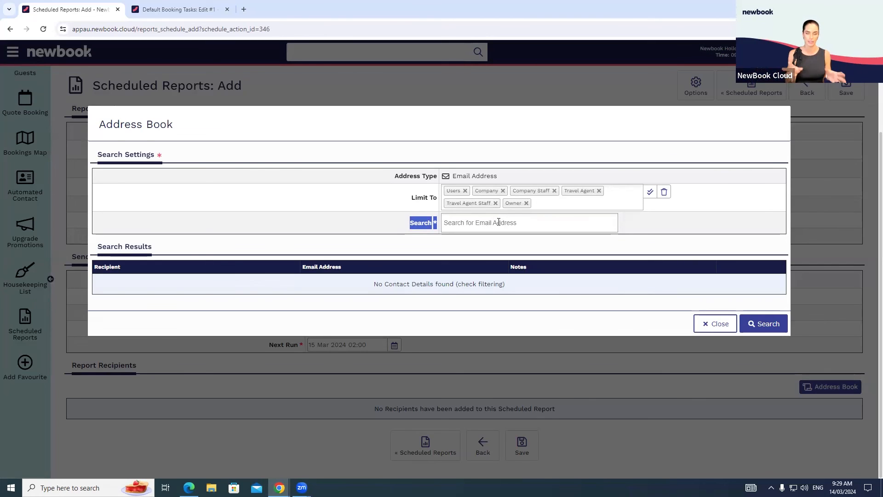
left_click(697, 325)
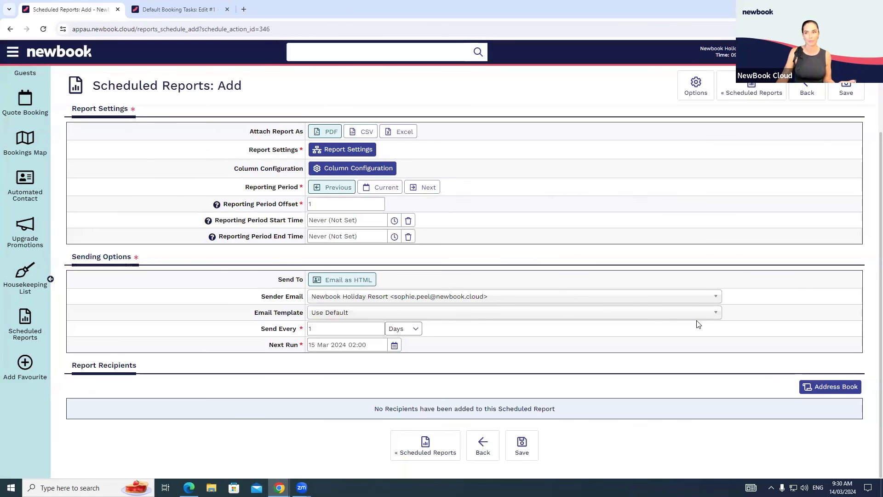
Open the Knowledge Base to view the recommended articles and videos on scheduled reports.
left_click(850, 52)
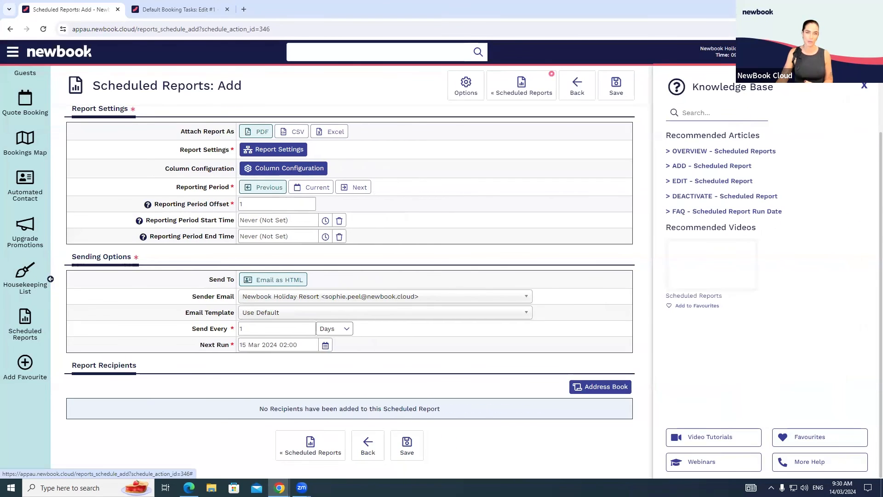